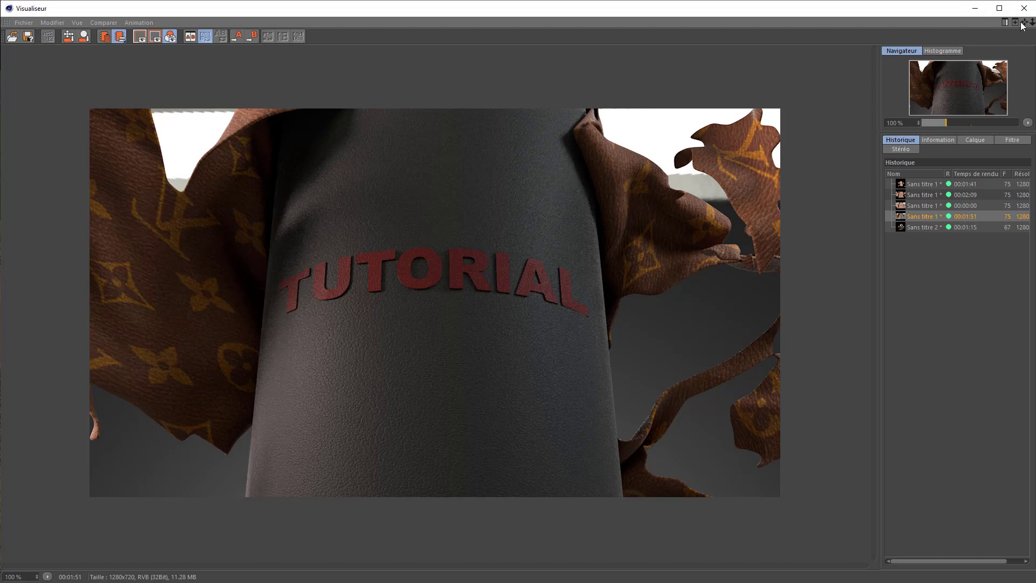
# Minimize the render viewer, add a cylinder to the empty scene and drop it onto the ground plane
pyautogui.click(974, 7)
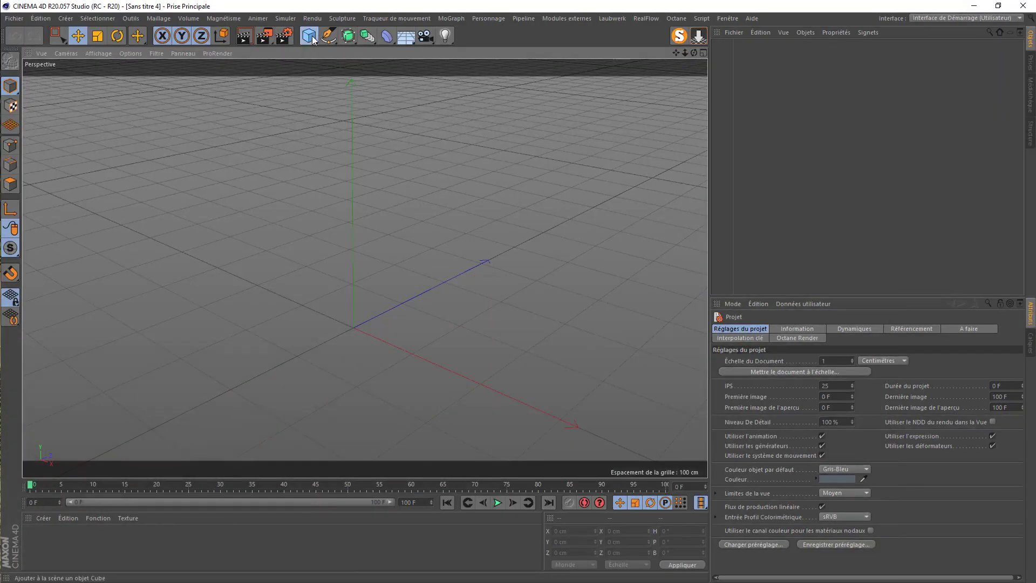
pyautogui.click(309, 36)
pyautogui.click(589, 52)
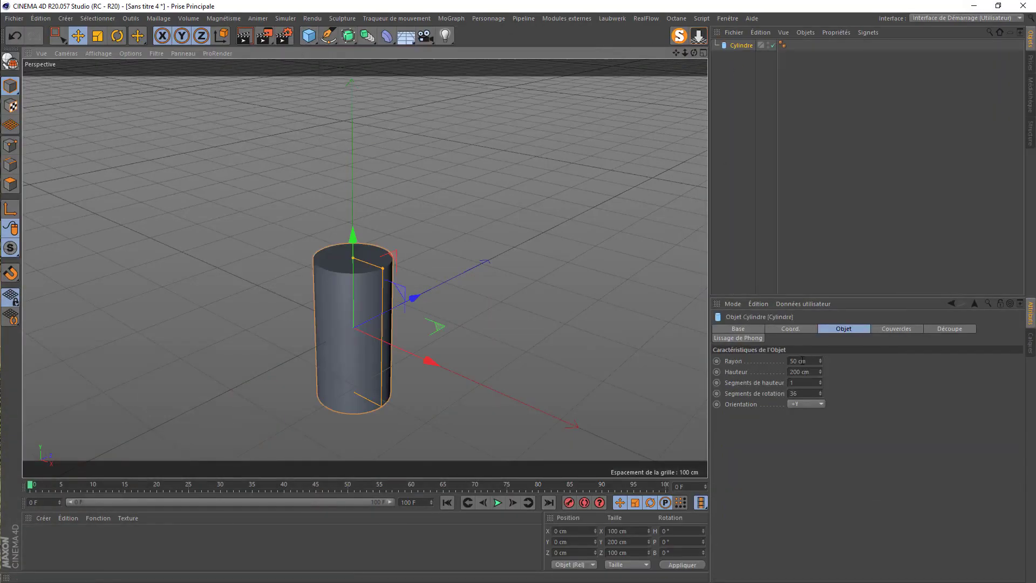
pyautogui.click(699, 36)
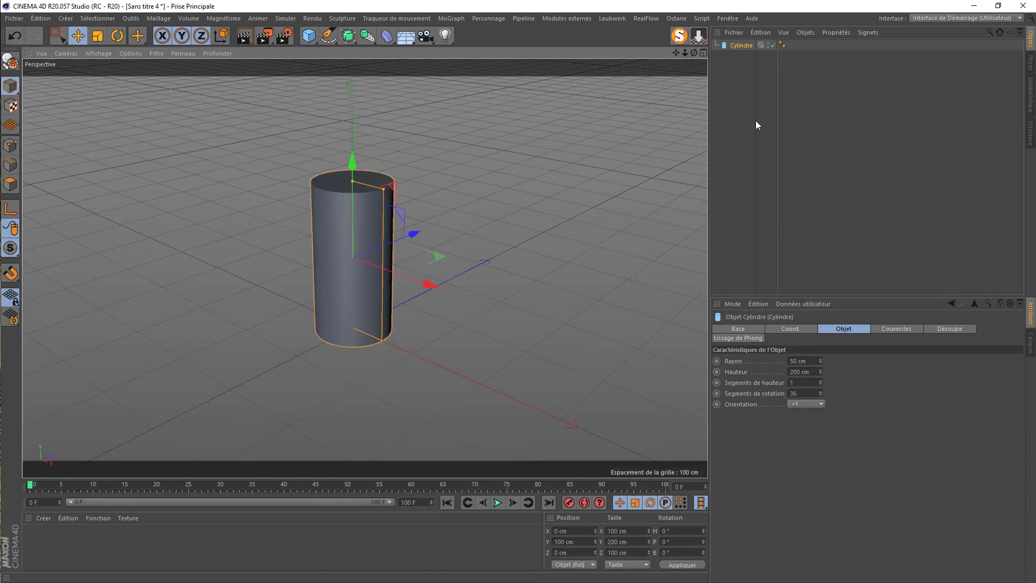
# Duplicate the cylinder and rename the copy LV
pyautogui.keyDown('ctrl'); pyautogui.moveTo(740, 47); pyautogui.dragTo(735, 53); pyautogui.keyUp('ctrl')
pyautogui.doubleClick(736, 54)
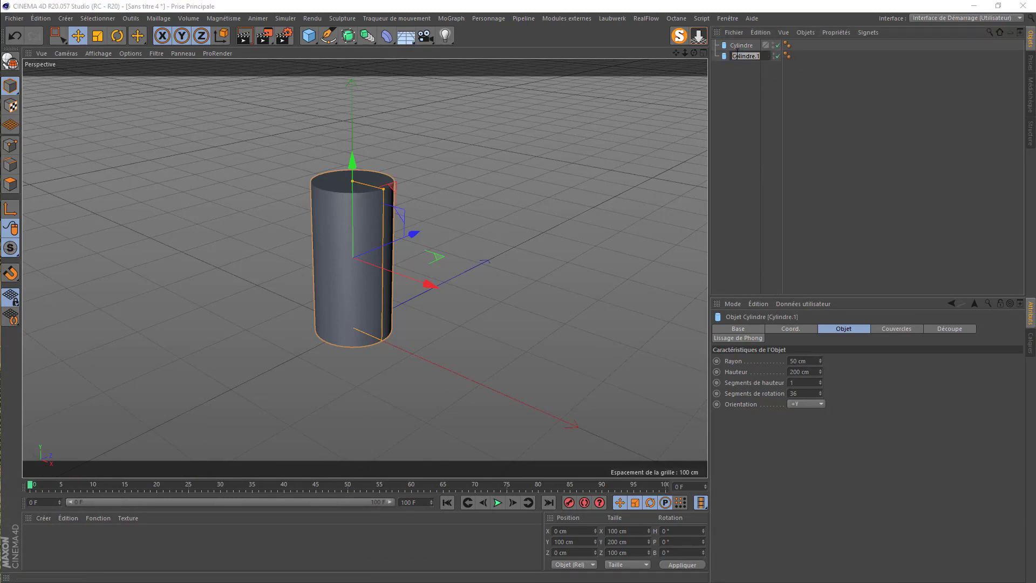
pyautogui.write('L')
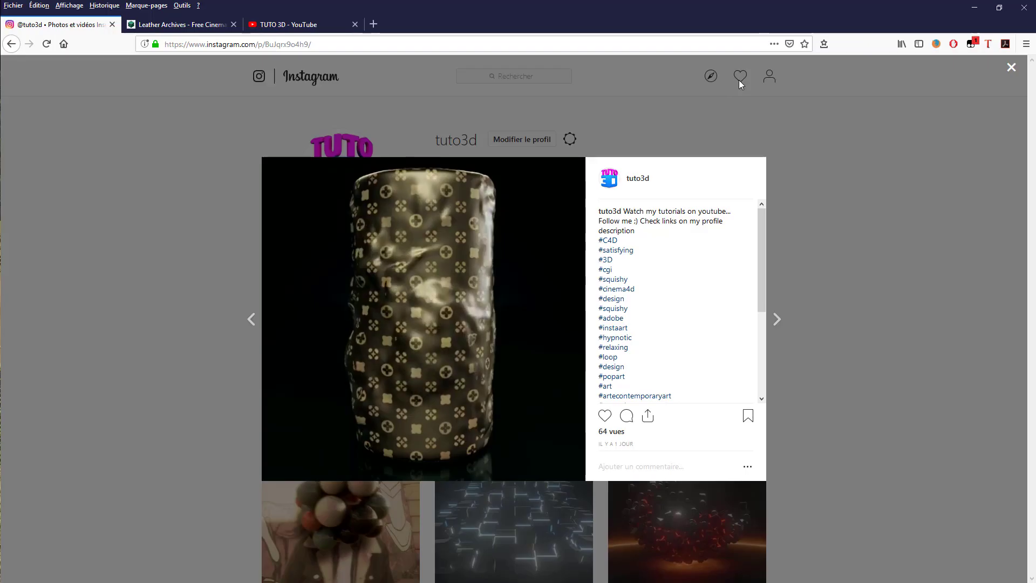
pyautogui.click(974, 7)
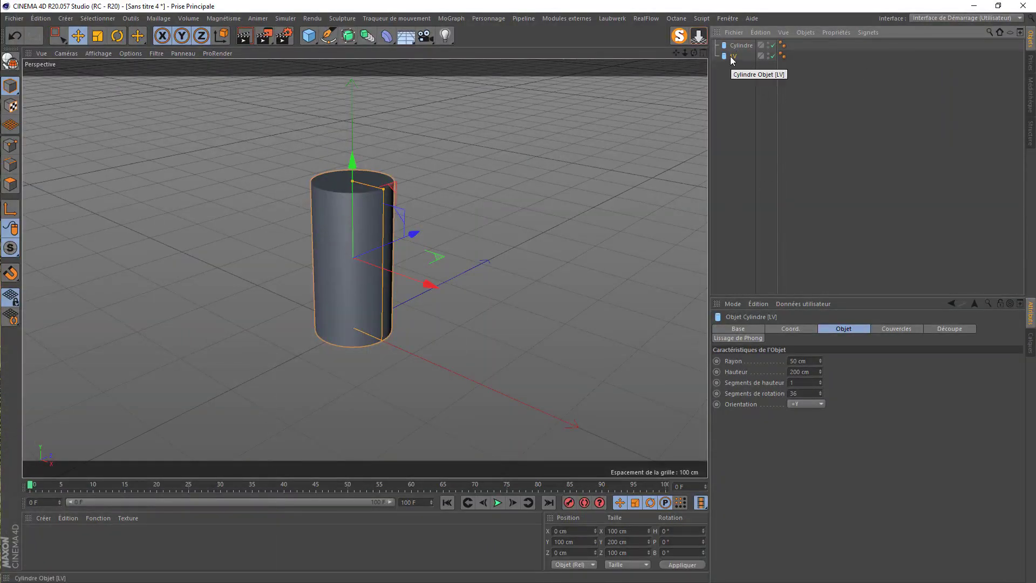
# Set LV's rotation segments to 72 and display the viewport with Gouraud shading and lines
pyautogui.click(799, 395)
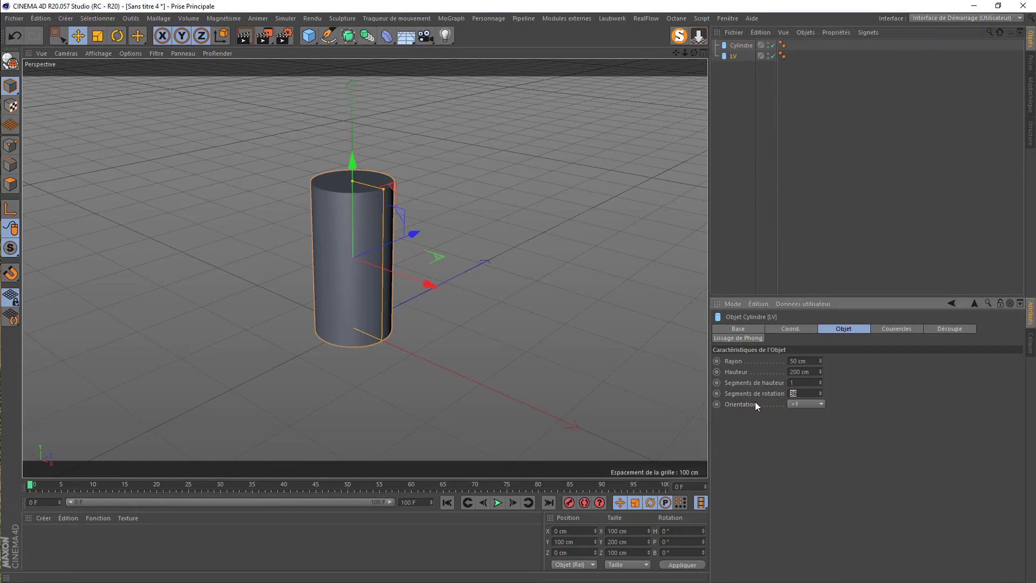
pyautogui.write('72')
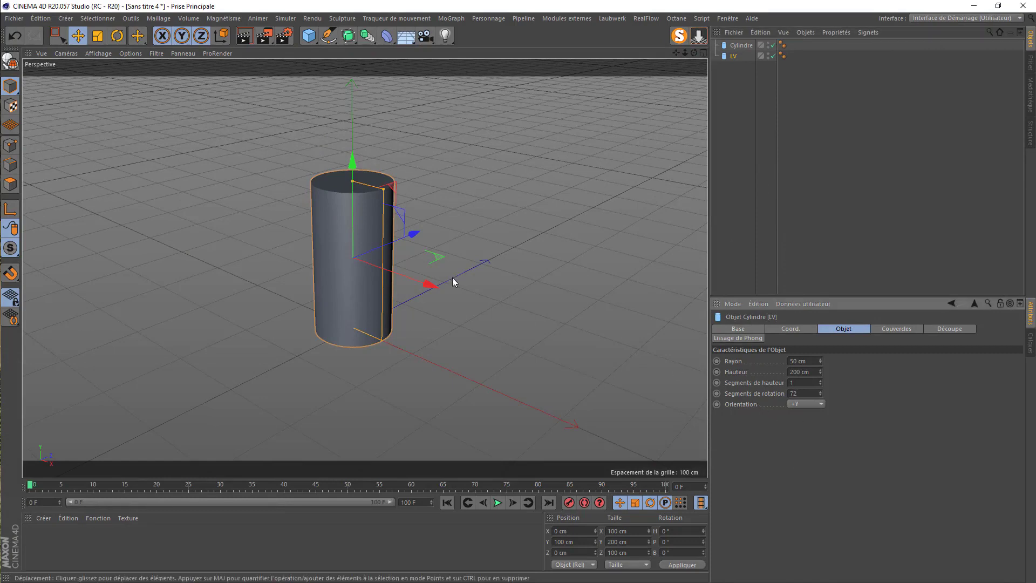
pyautogui.click(99, 53)
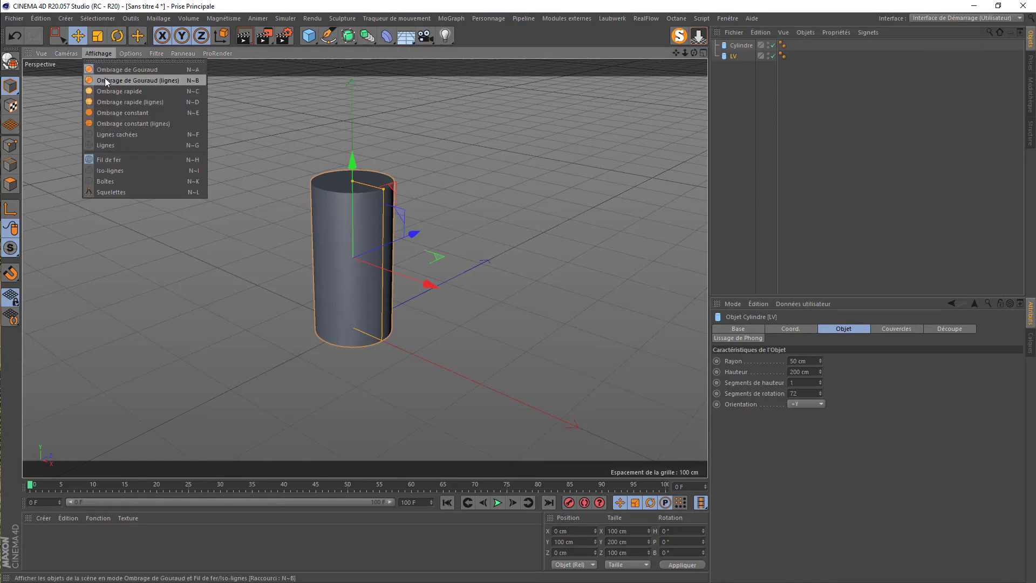
pyautogui.click(104, 80)
pyautogui.scroll(5, 356, 257)
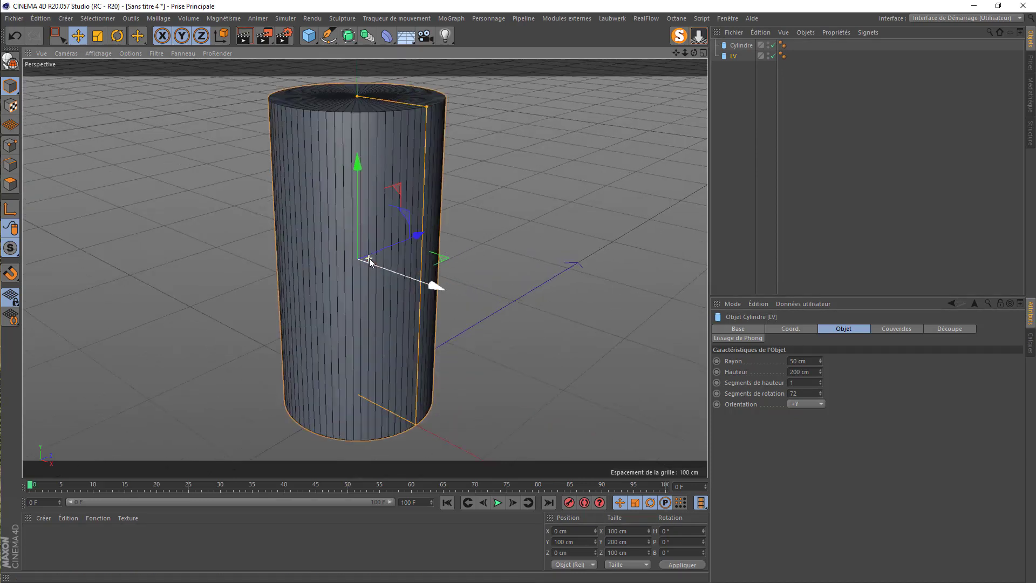
# Set LV's height segments to 50 for a dense, even mesh along its side
pyautogui.moveTo(821, 383); pyautogui.dragTo(824, 357)
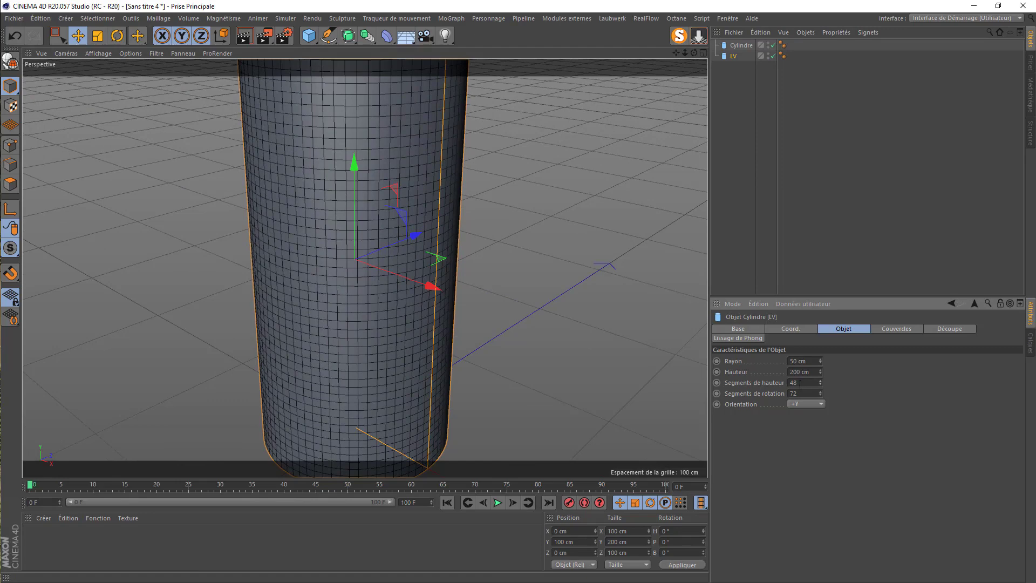
pyautogui.write('50')
pyautogui.press('Return')
# Make LV slightly larger than the original cylinder with a radius of 51 cm and a height of 201 cm
pyautogui.scroll(3, 346, 220)
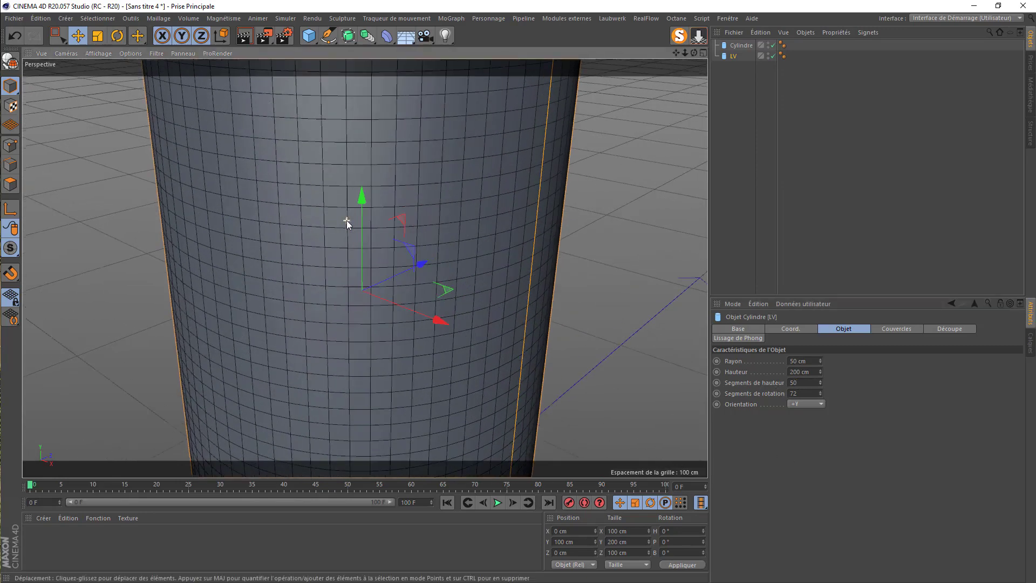
pyautogui.scroll(-5, 357, 163)
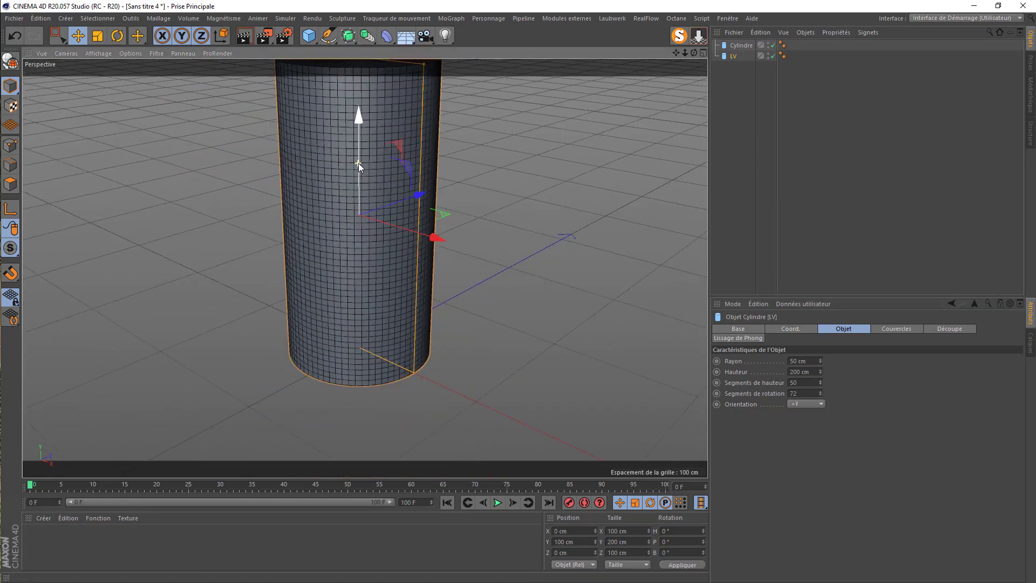
pyautogui.moveTo(674, 53); pyautogui.dragTo(674, 70)
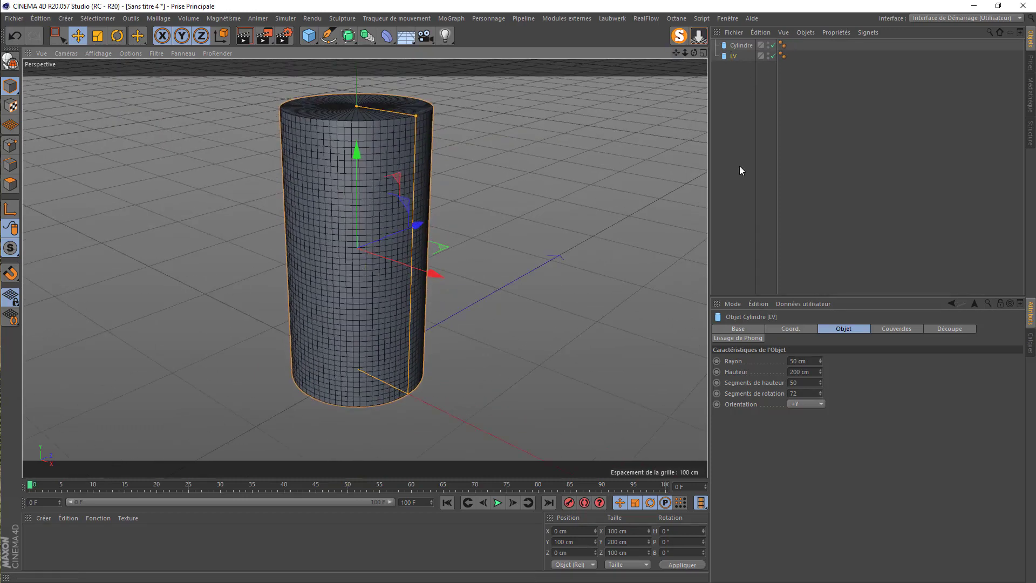
pyautogui.click(795, 361)
pyautogui.write('51')
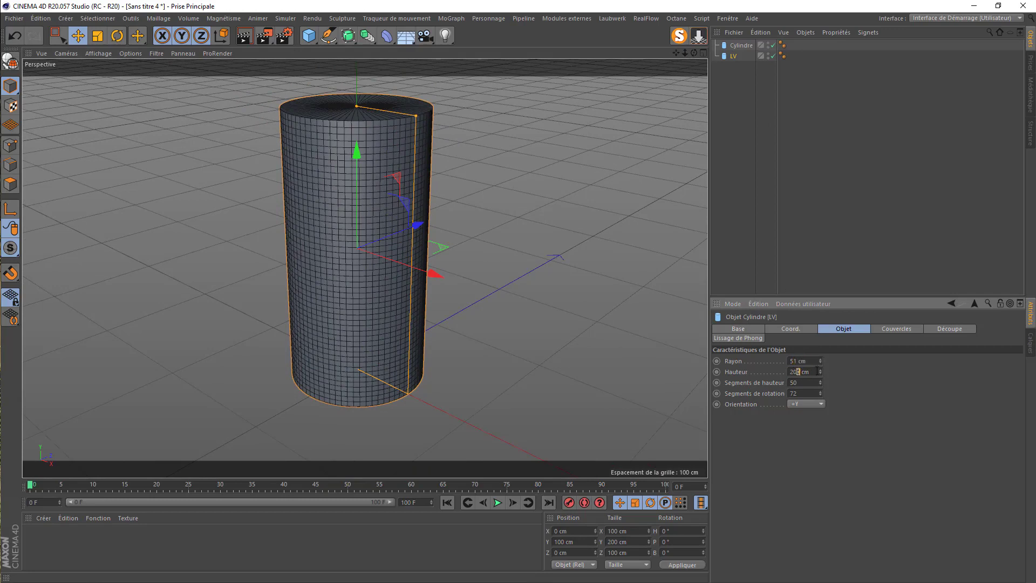
pyautogui.write('201')
pyautogui.press('Return')
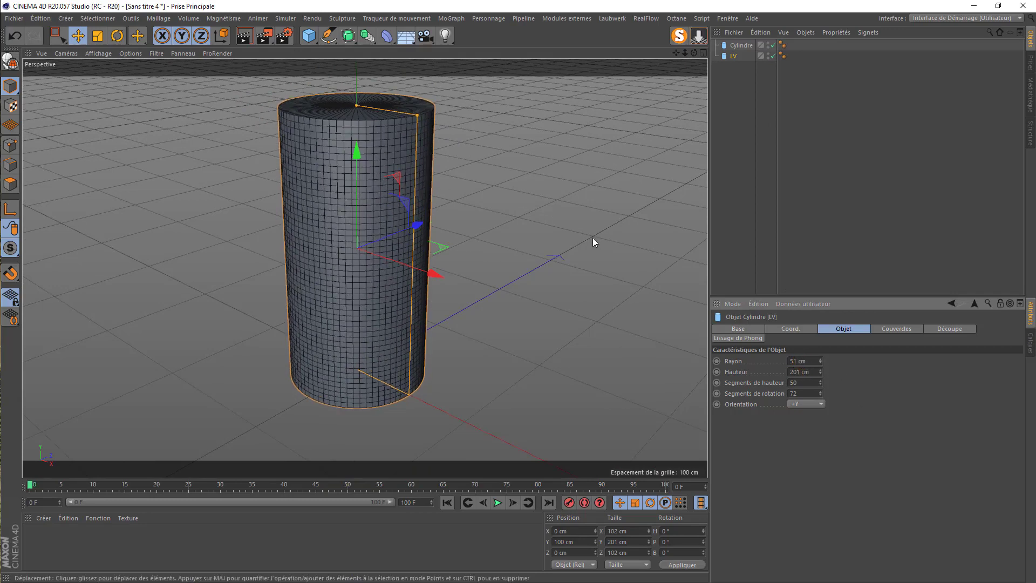
# Convert LV to an editable polygon object and switch to point mode
pyautogui.click(792, 361)
pyautogui.click(10, 61)
pyautogui.click(10, 145)
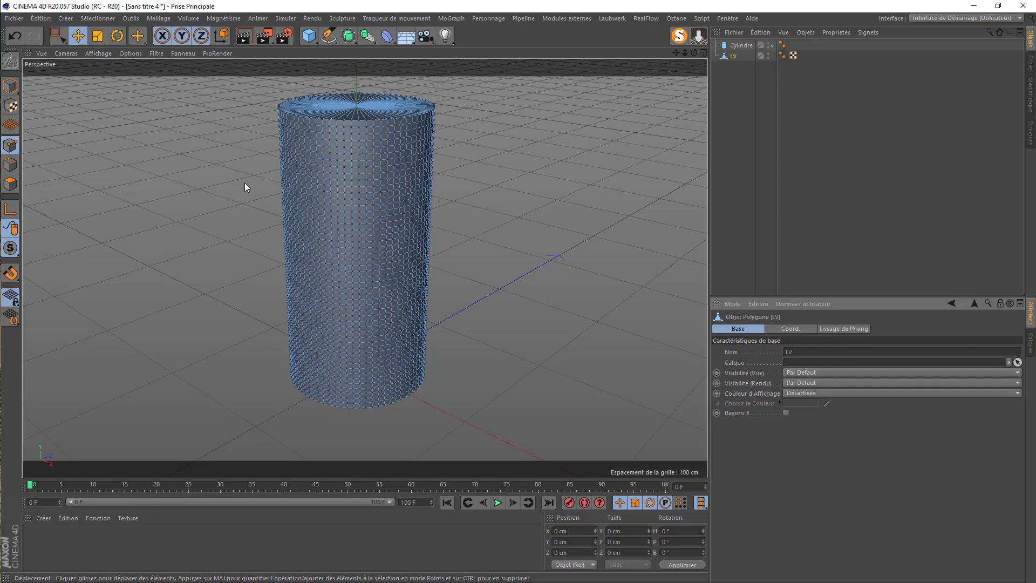
# Select all of LV's points and optimize the mesh to merge the duplicate points
pyautogui.hotkey('ctrl', 'a')
pyautogui.click(160, 18)
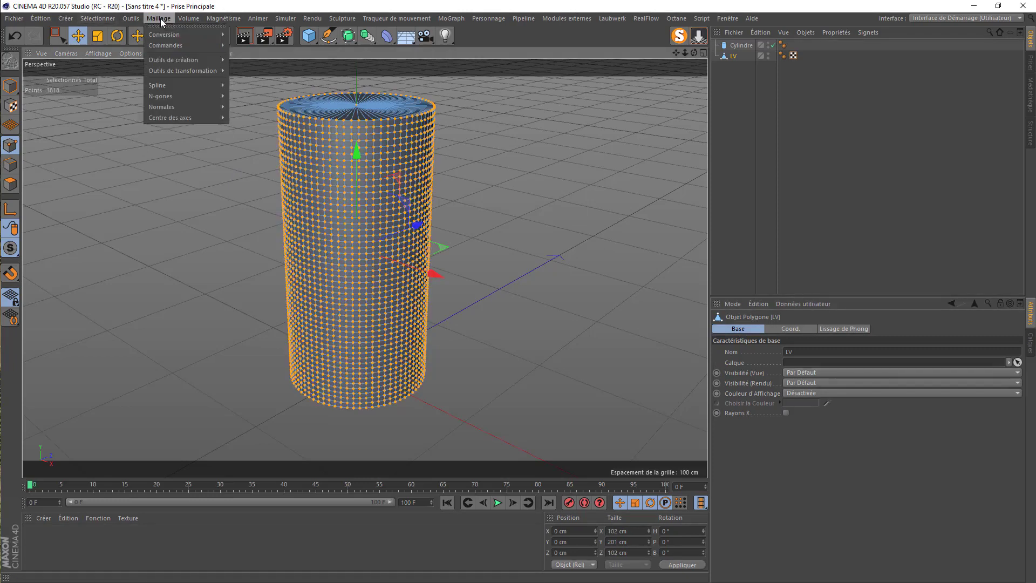
pyautogui.moveTo(174, 43)
pyautogui.click(287, 225)
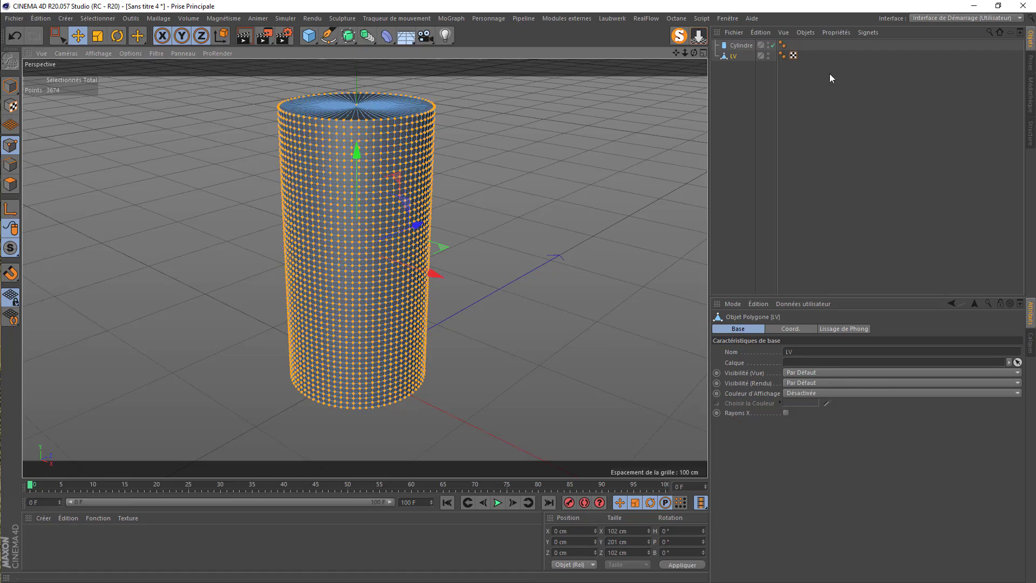
# Add a Cloth (Tissu) simulation tag to LV
pyautogui.rightClick(730, 58)
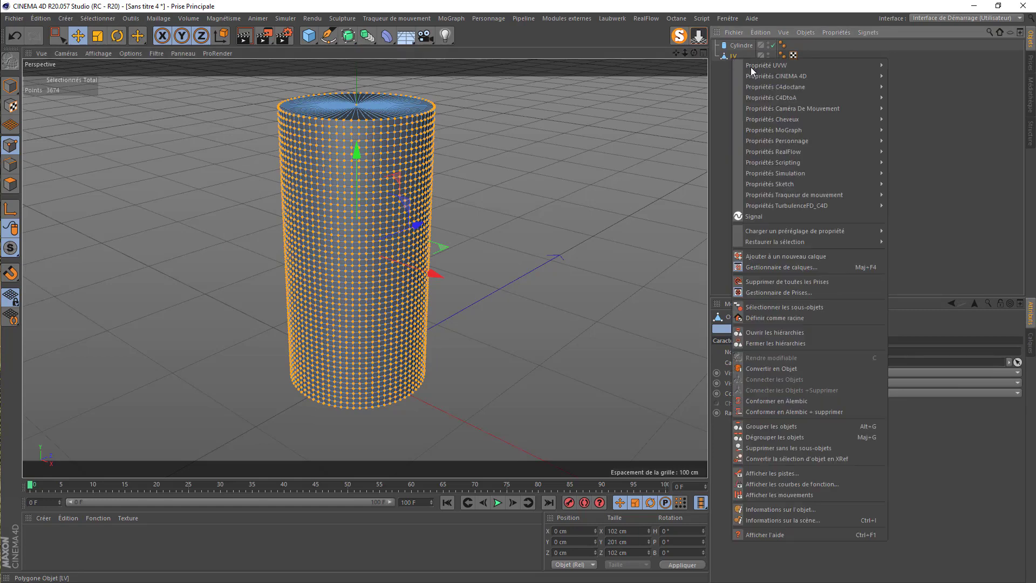
pyautogui.moveTo(800, 173)
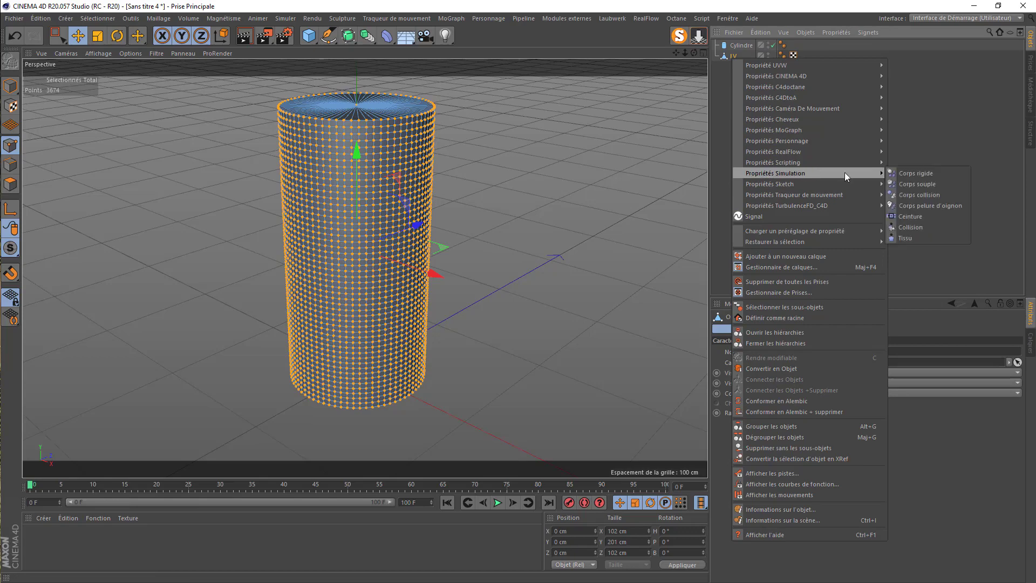
pyautogui.click(905, 238)
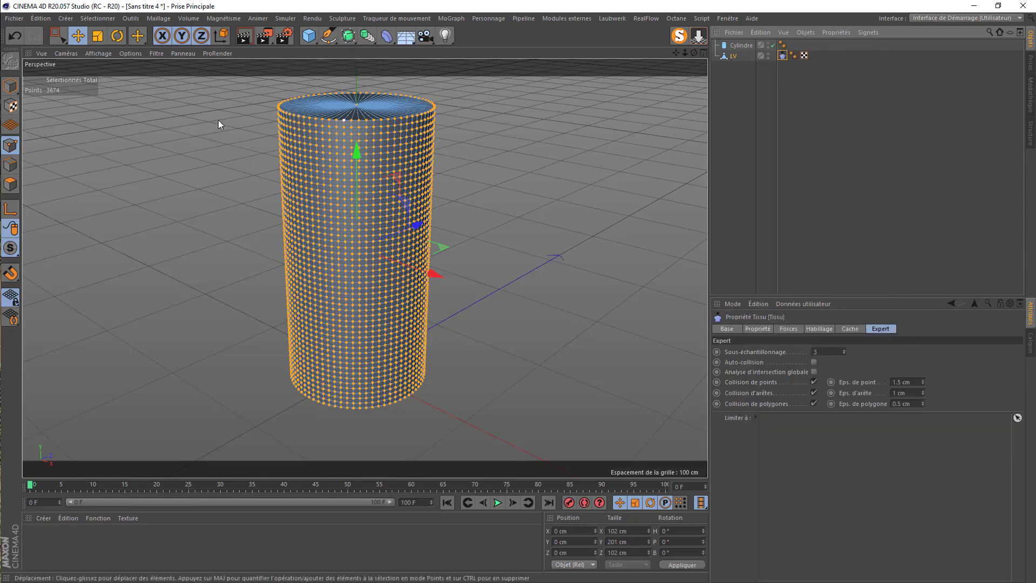
# In the front view, select only the points along LV's top edge with the rectangle selection tool
pyautogui.click(66, 53)
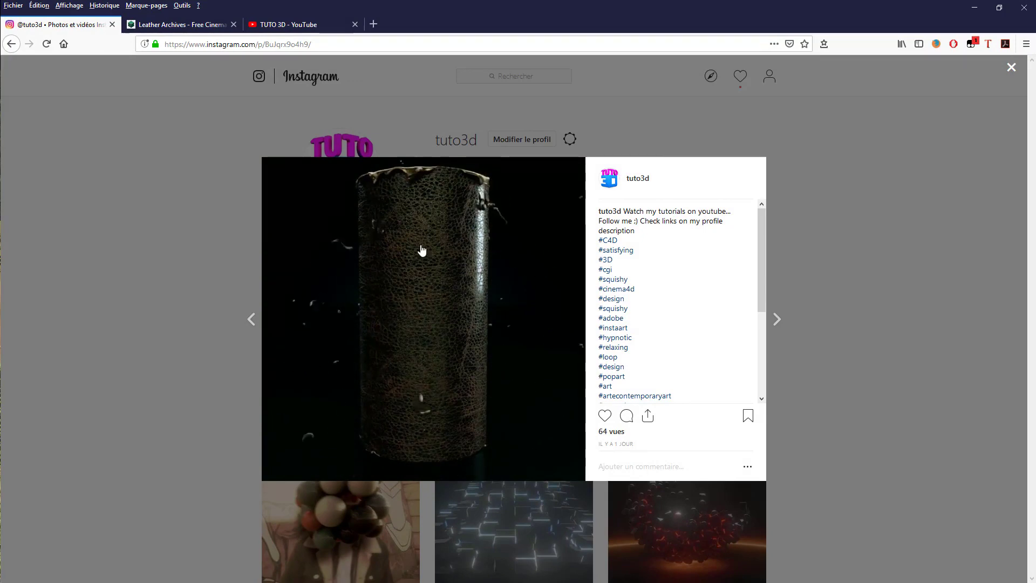
pyautogui.click(1011, 67)
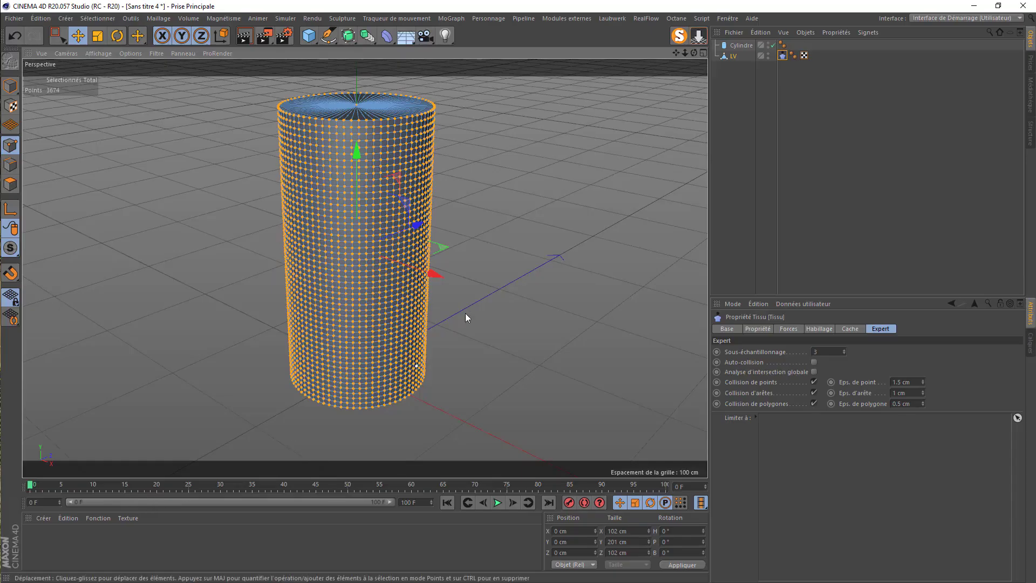
pyautogui.click(66, 53)
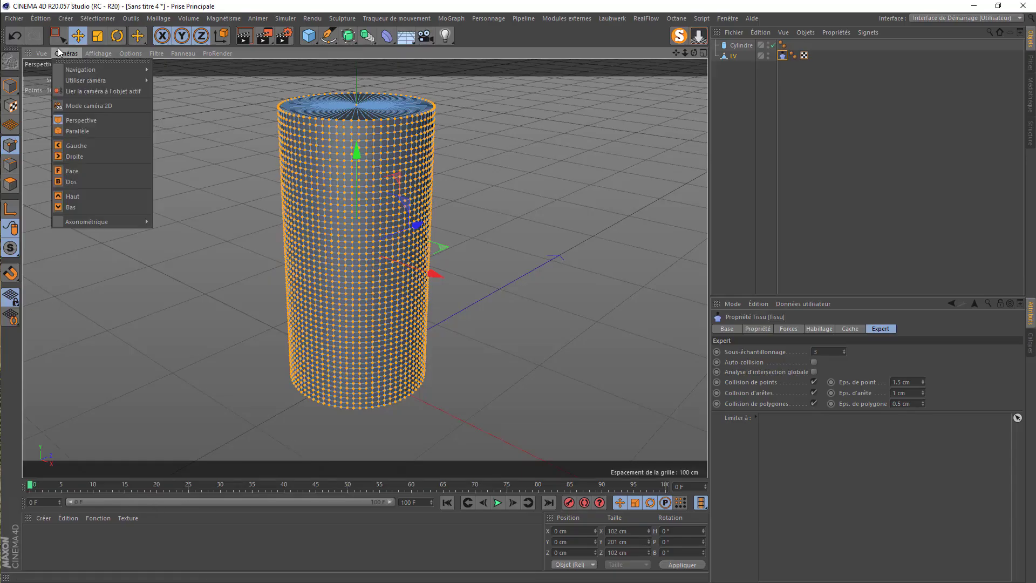
pyautogui.click(69, 171)
pyautogui.scroll(5, 412, 116)
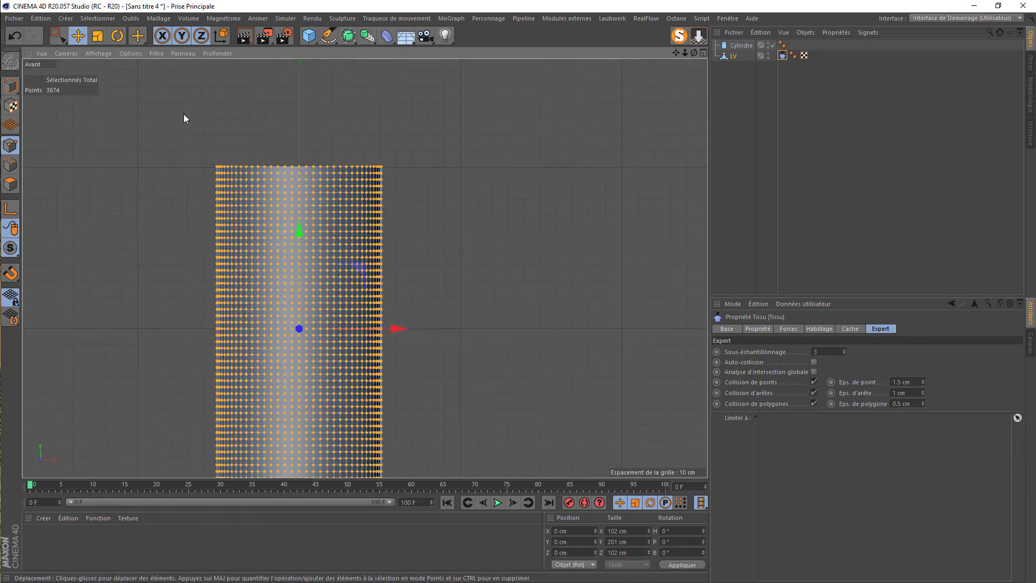
pyautogui.click(58, 35)
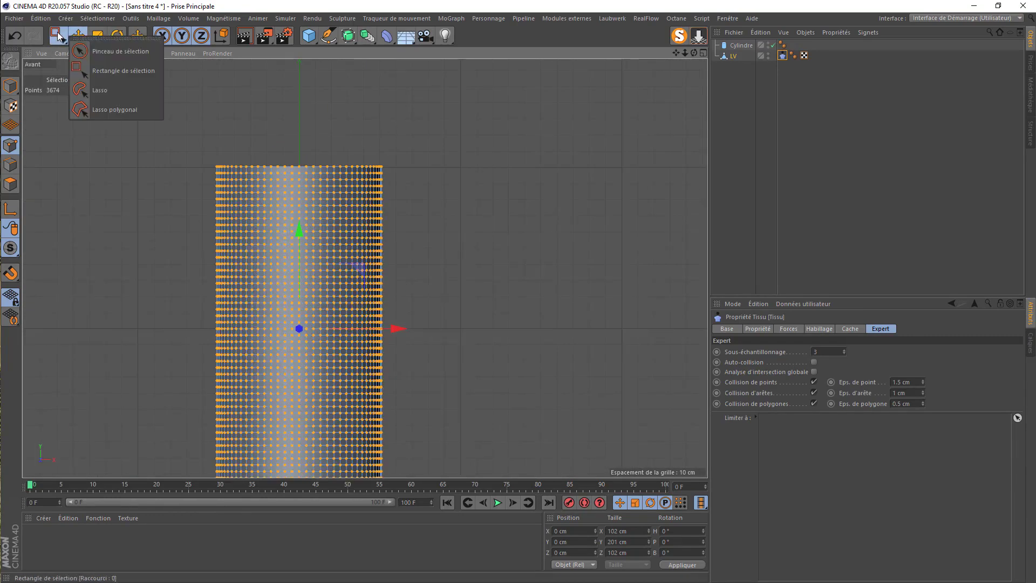
pyautogui.click(93, 71)
pyautogui.moveTo(176, 123); pyautogui.dragTo(436, 172)
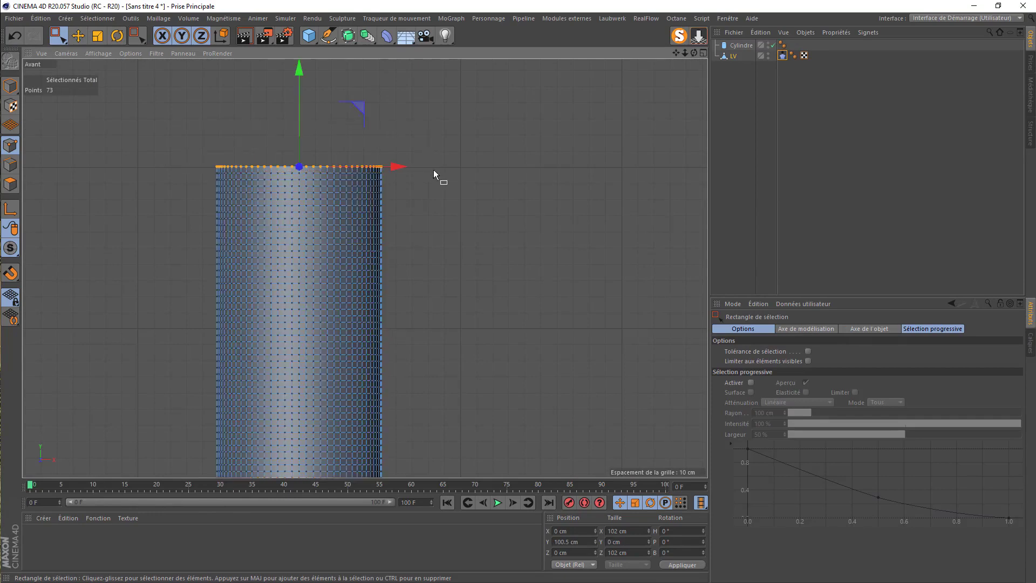
# Check the top ring in perspective, and add LV's bottom-edge points to the selection in the front view
pyautogui.click(65, 53)
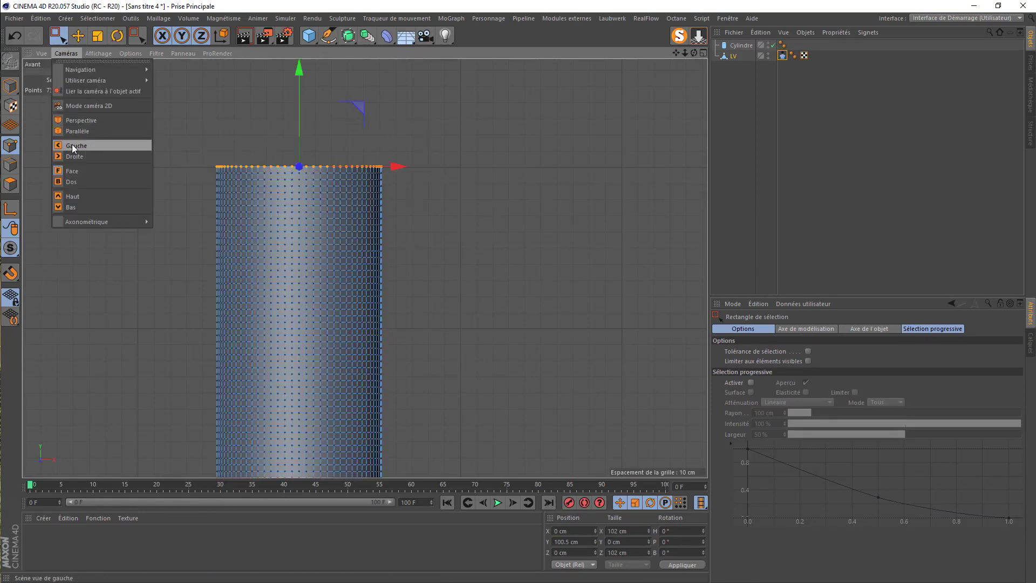
pyautogui.click(76, 120)
pyautogui.scroll(5, 380, 116)
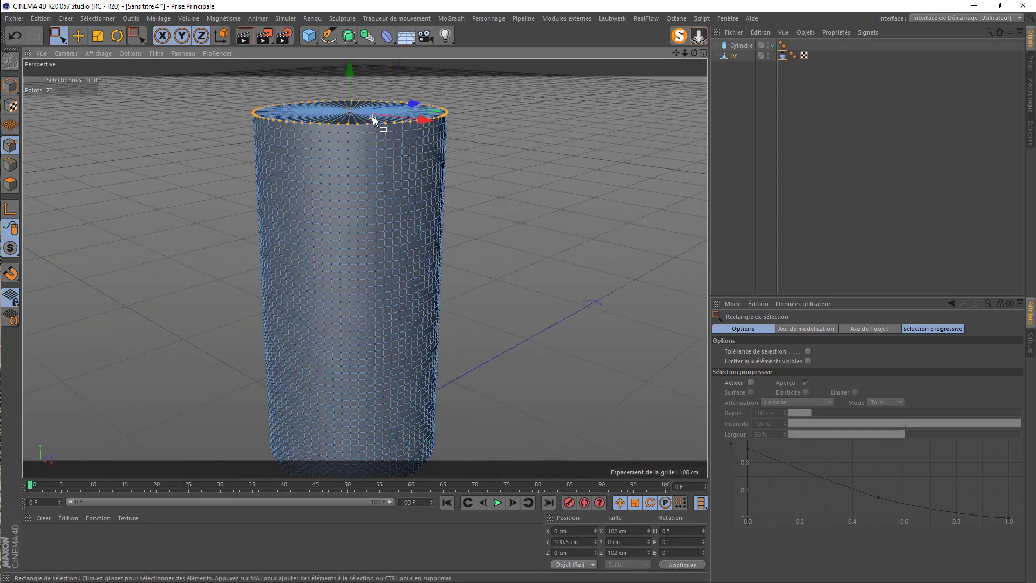
pyautogui.moveTo(694, 53); pyautogui.dragTo(667, 207)
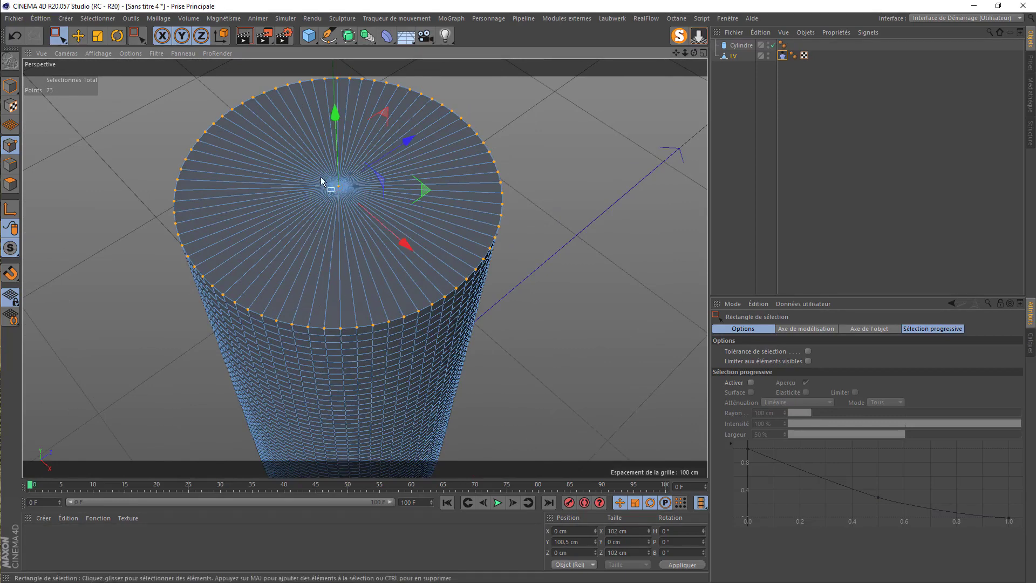
pyautogui.click(68, 54)
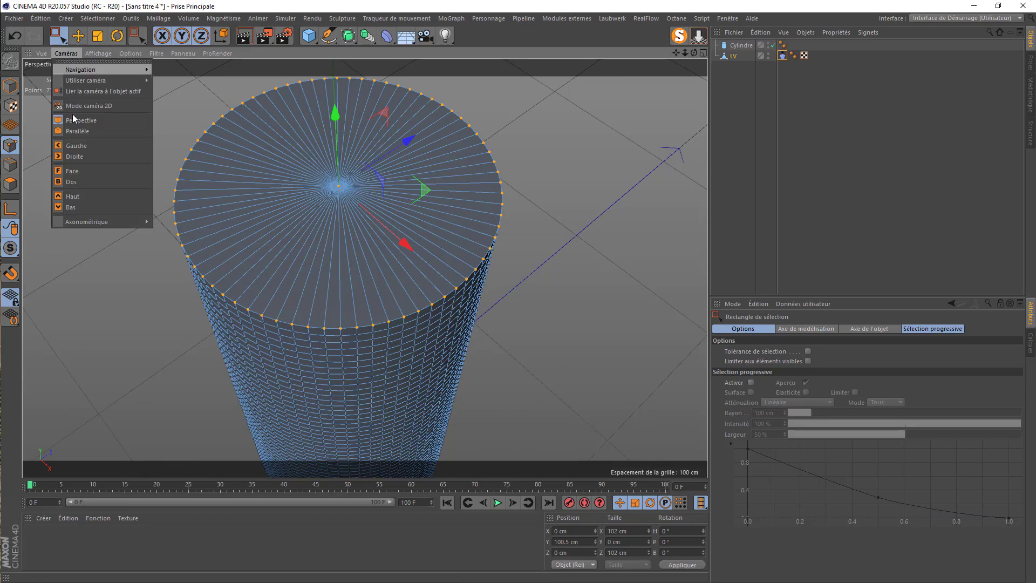
pyautogui.click(71, 171)
pyautogui.scroll(4, 355, 254)
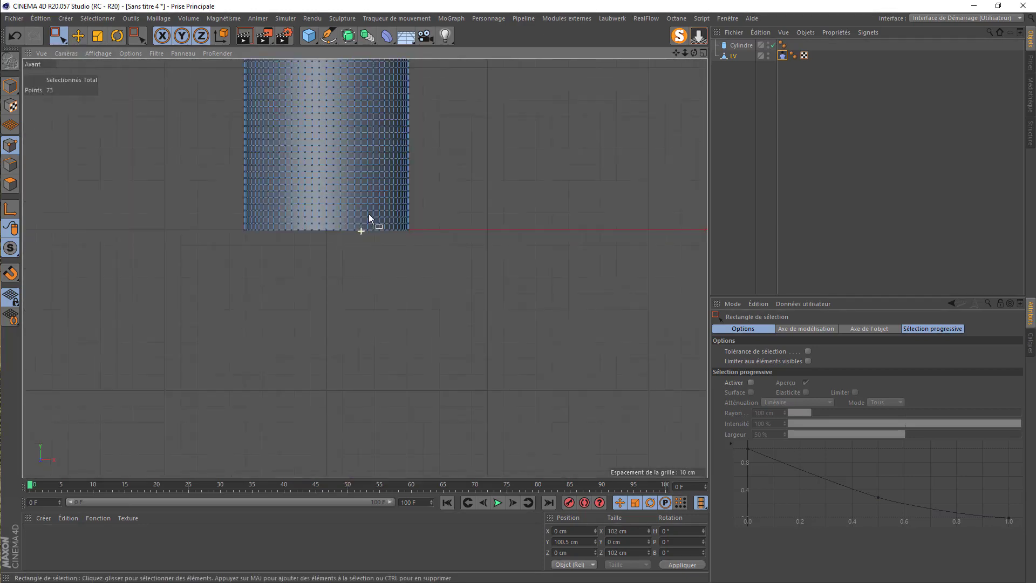
pyautogui.moveTo(431, 252); pyautogui.dragTo(177, 226)
pyautogui.scroll(-5, 180, 226)
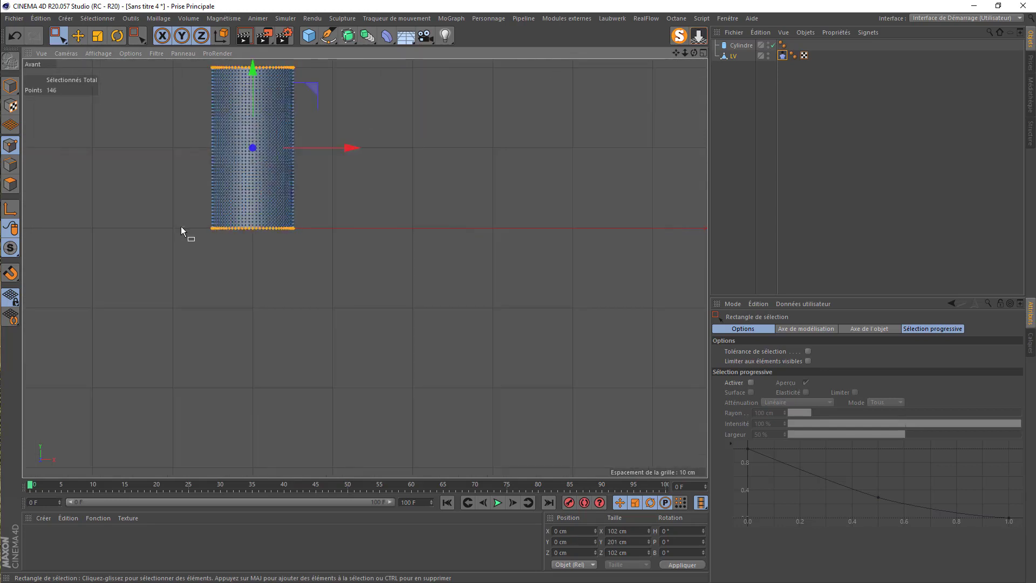
# In LV's cloth tag, set the selected top and bottom edge points as fixed points and check them in perspective
pyautogui.click(782, 56)
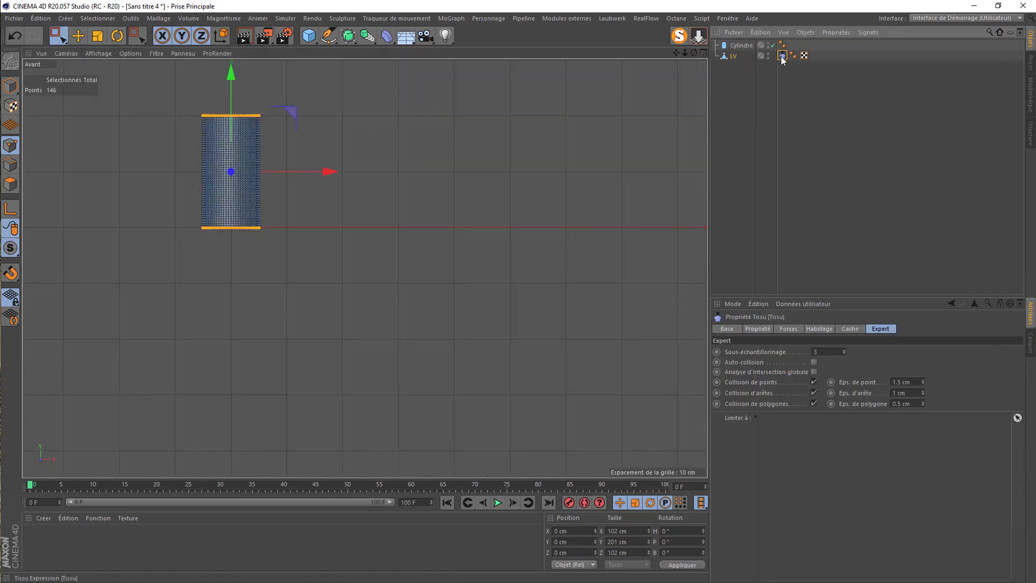
pyautogui.click(816, 329)
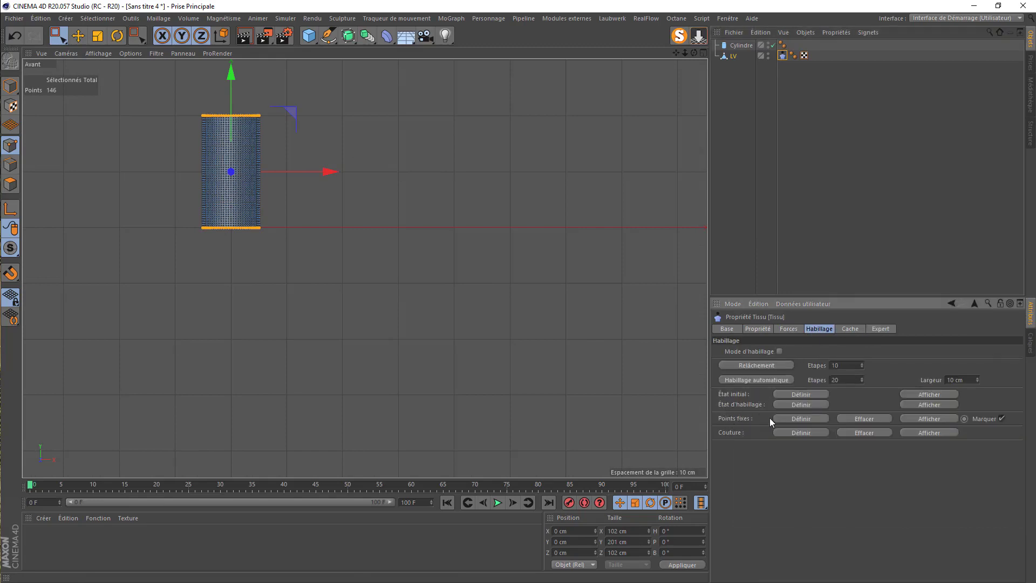
pyautogui.click(798, 418)
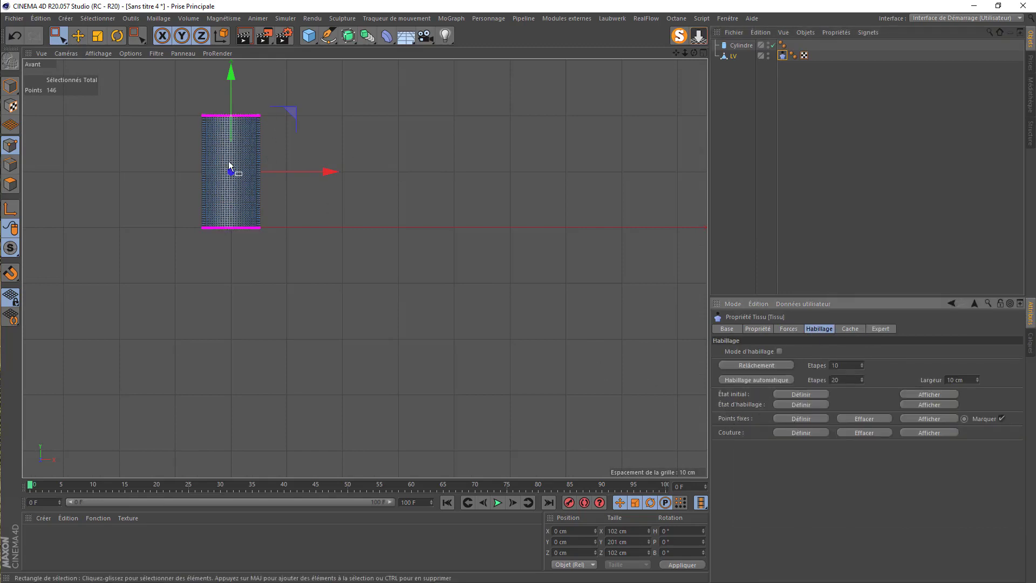
pyautogui.click(67, 54)
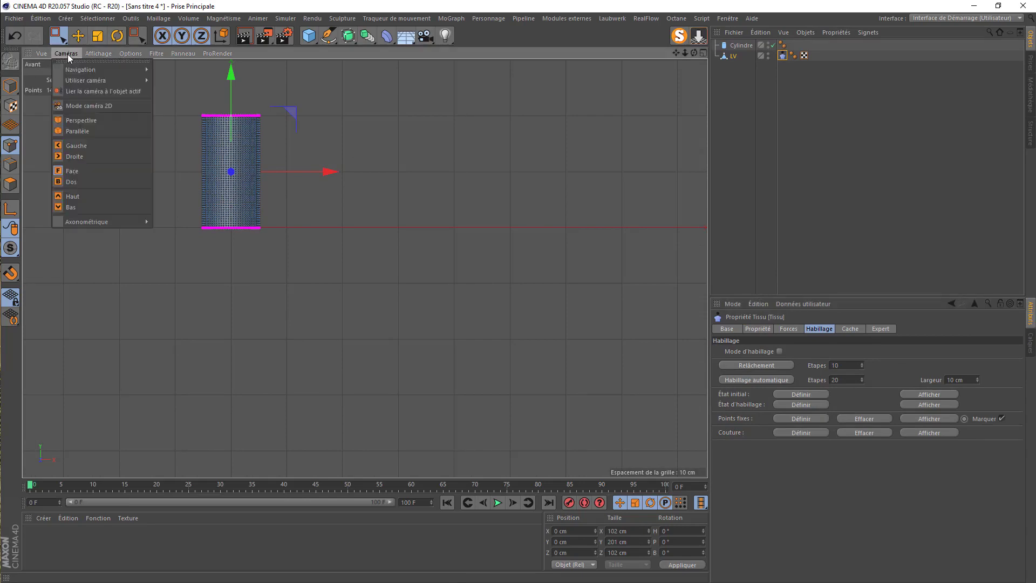
pyautogui.click(77, 119)
pyautogui.scroll(3, 303, 130)
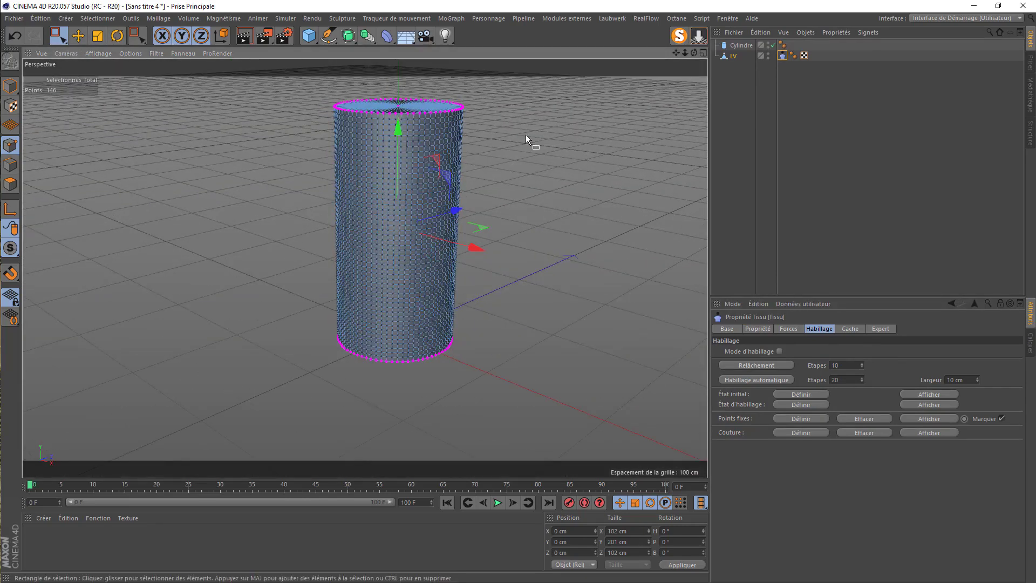
# Add a simulation Collision tag to Cylindre and briefly play the cloth simulation to test it
pyautogui.rightClick(736, 49)
pyautogui.moveTo(788, 79)
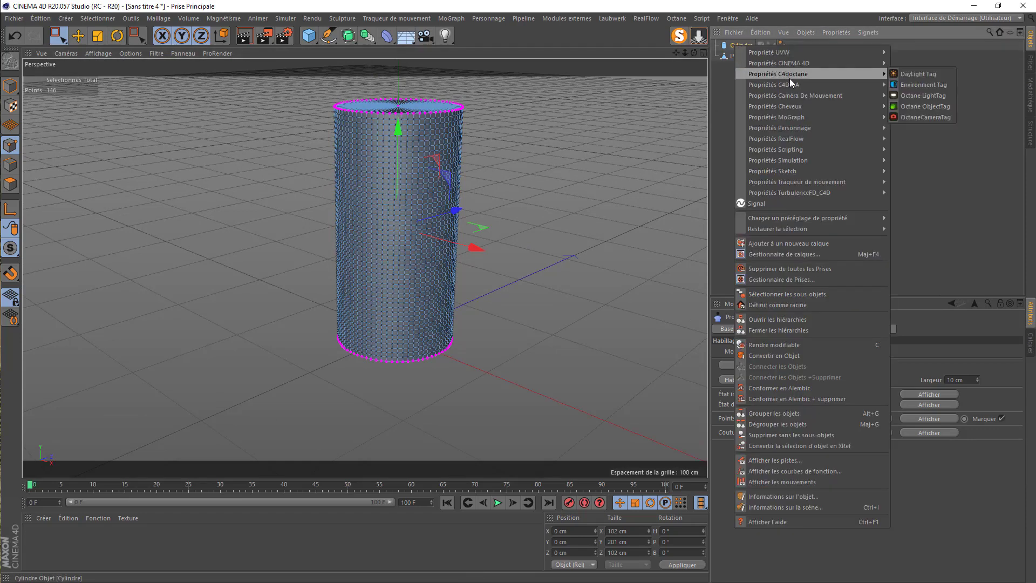
pyautogui.moveTo(795, 161)
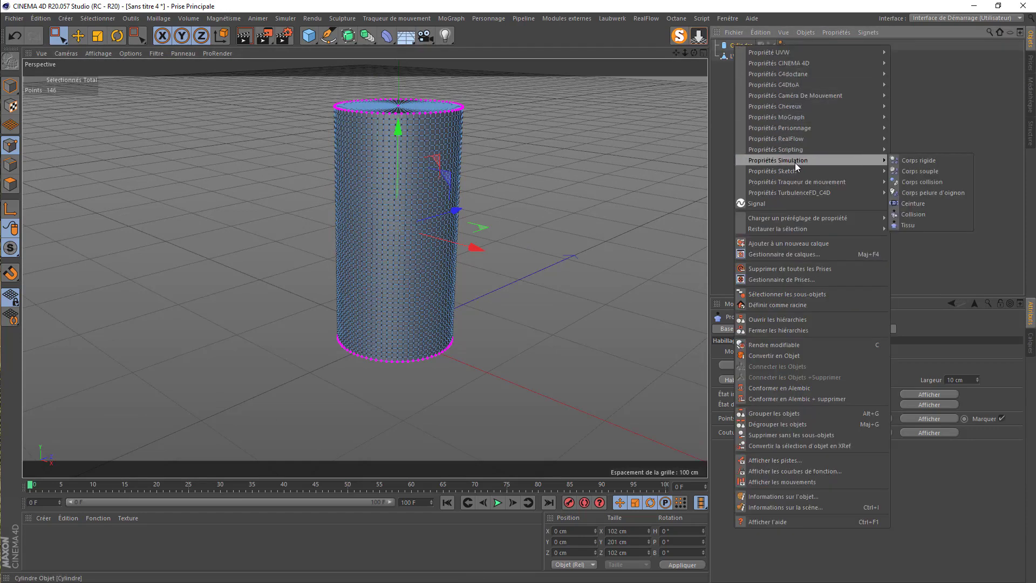
pyautogui.click(916, 213)
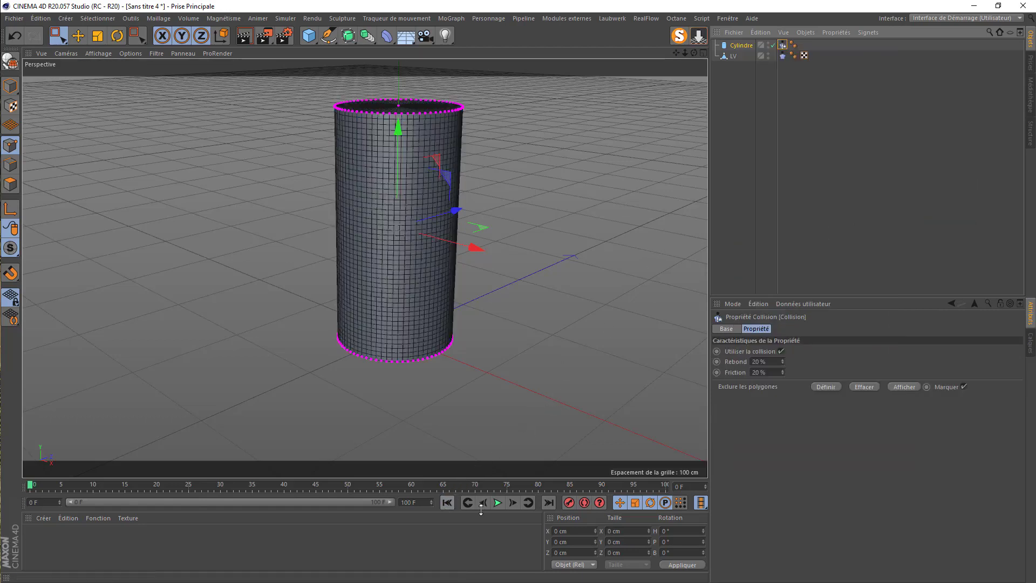
pyautogui.click(496, 503)
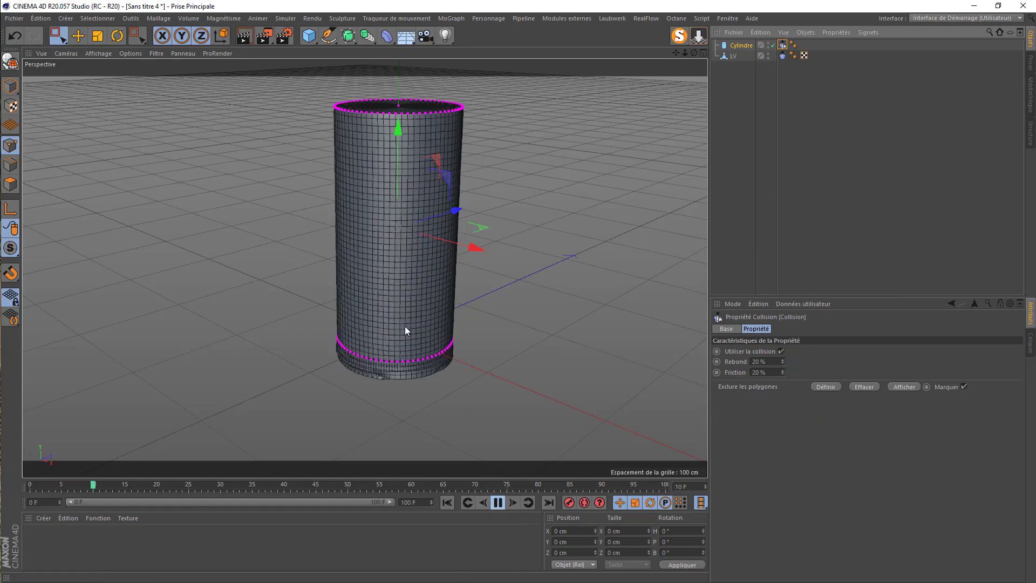
pyautogui.click(498, 503)
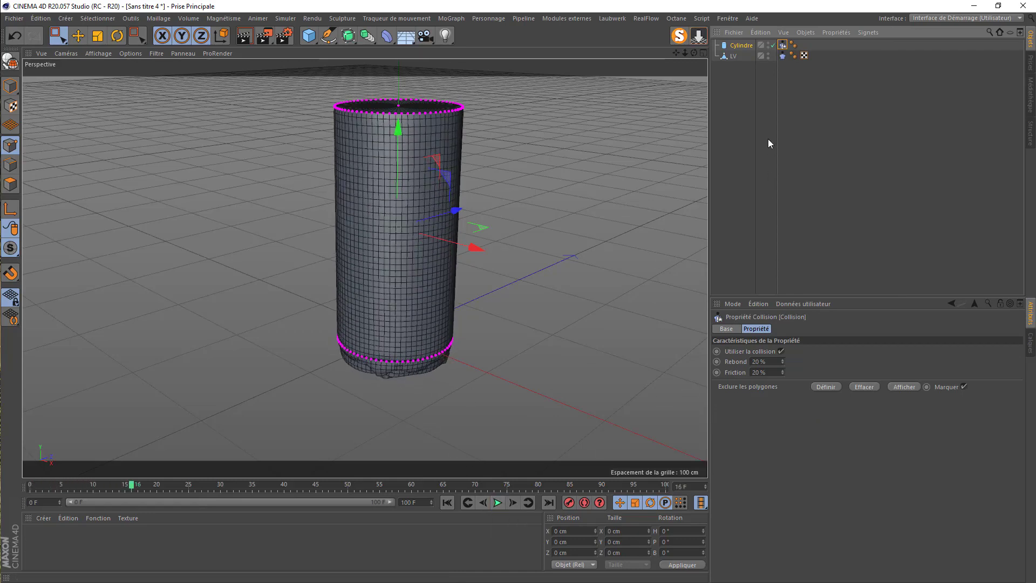
# In LV's cloth tag, set gravity (Gravité) to 0 and enable self-collision (Auto-collision)
pyautogui.click(781, 57)
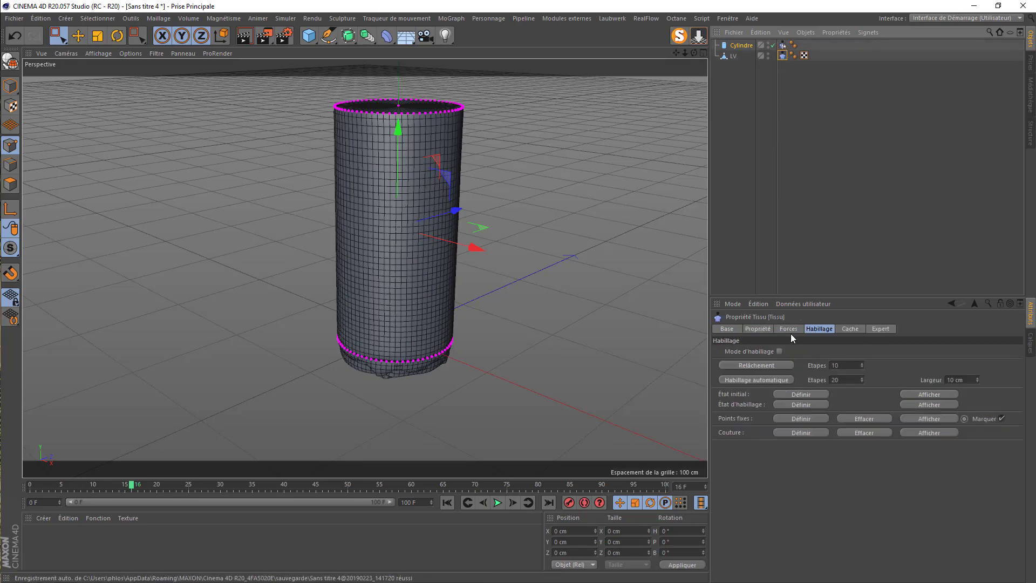
pyautogui.click(788, 329)
pyautogui.click(831, 352)
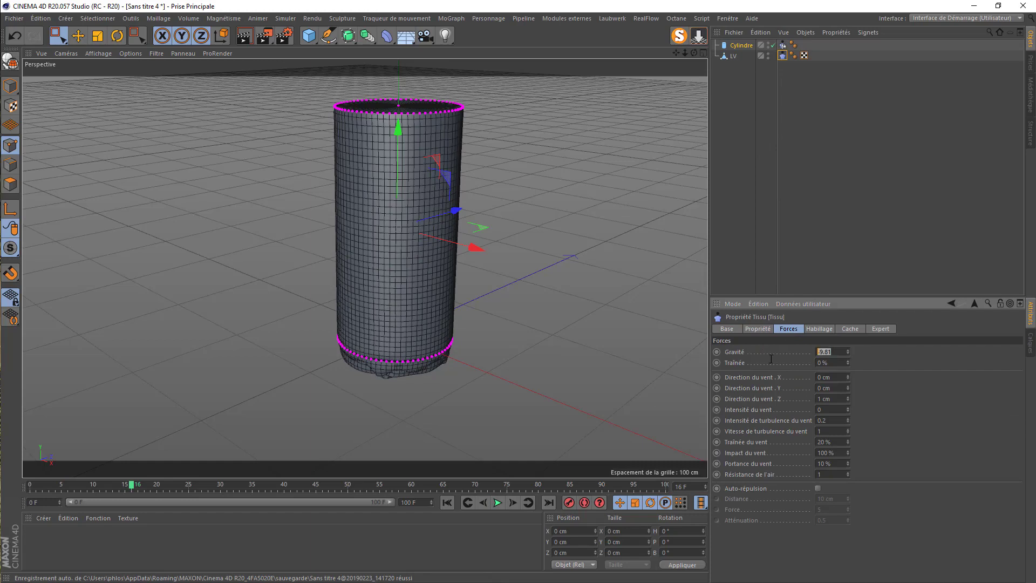
pyautogui.write('0')
pyautogui.press('Return')
pyautogui.click(880, 328)
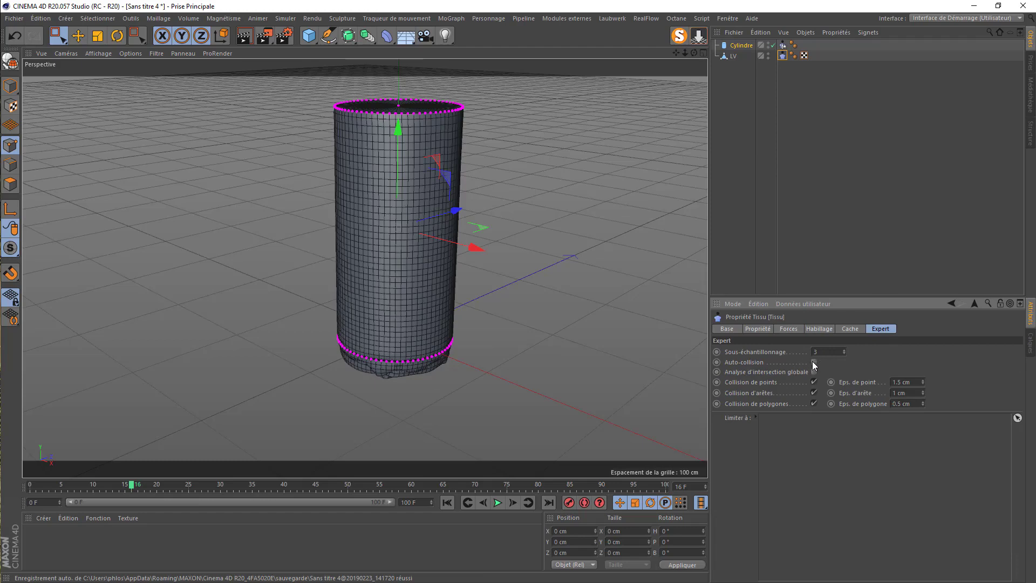
# Play the simulation from the first frame, examine how LV behaves with the new cloth settings, and rewind to frame 0
pyautogui.click(447, 505)
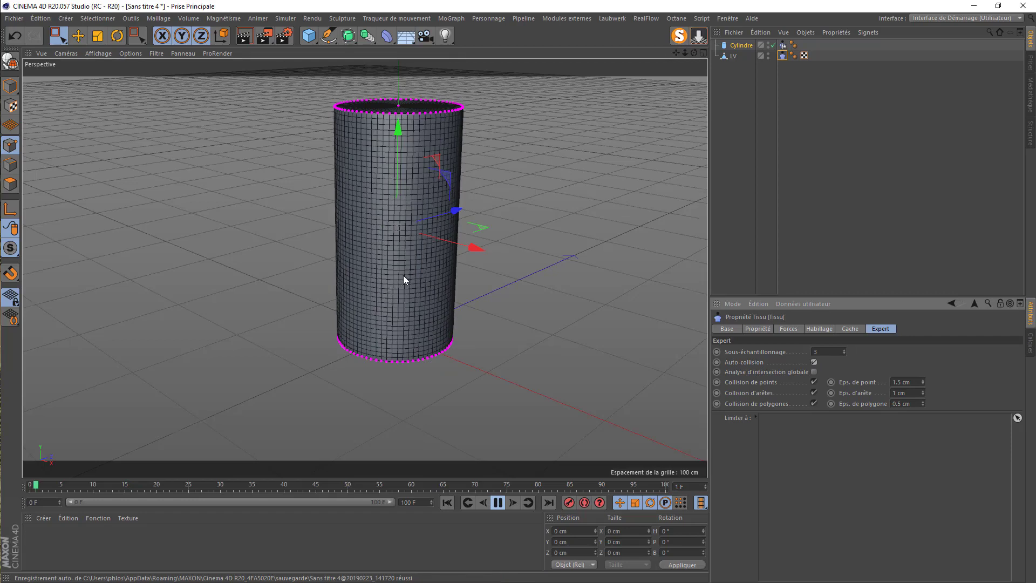
pyautogui.scroll(5, 405, 272)
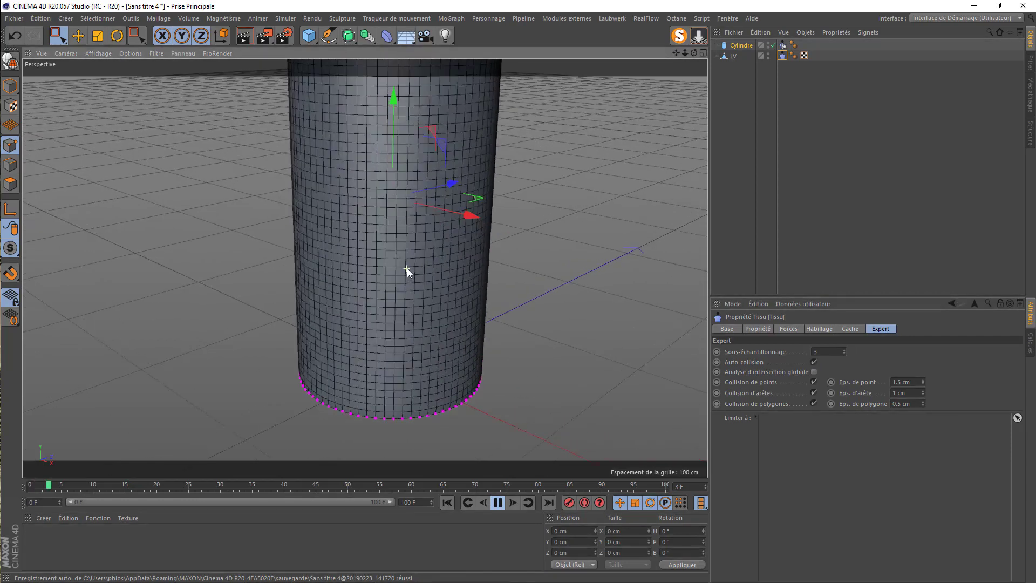
pyautogui.scroll(3, 406, 268)
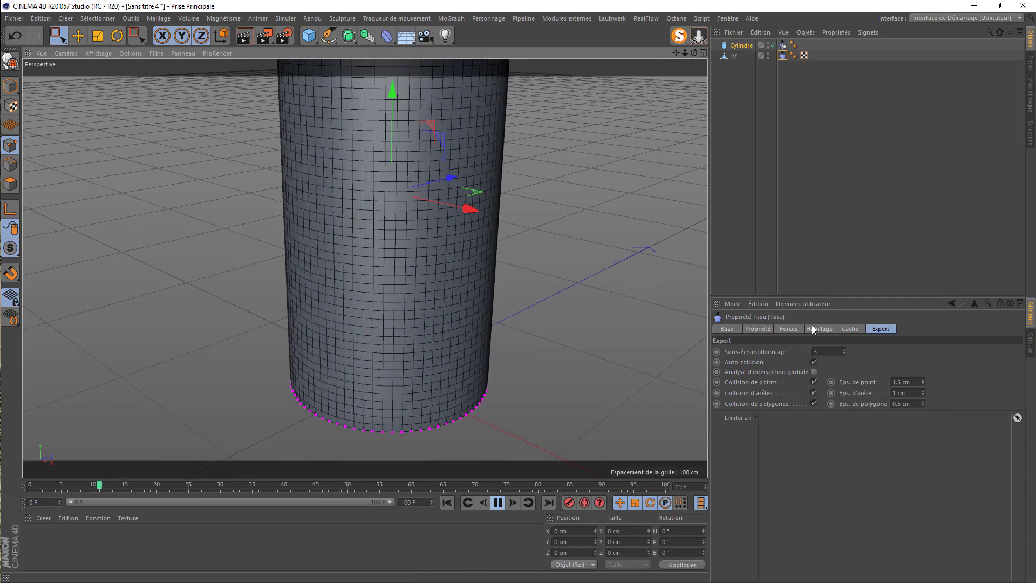
pyautogui.click(788, 328)
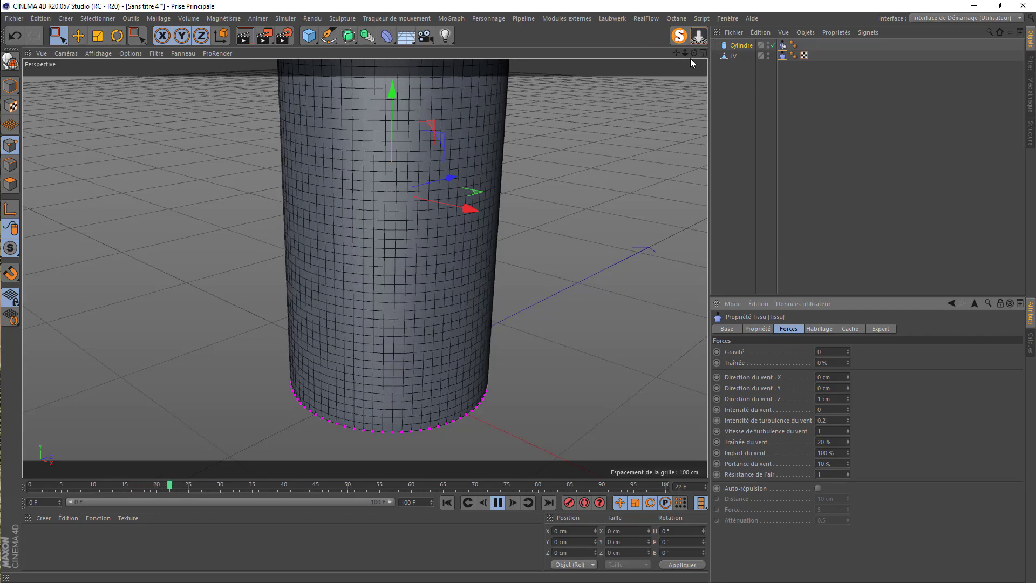
pyautogui.moveTo(684, 52); pyautogui.dragTo(660, 78)
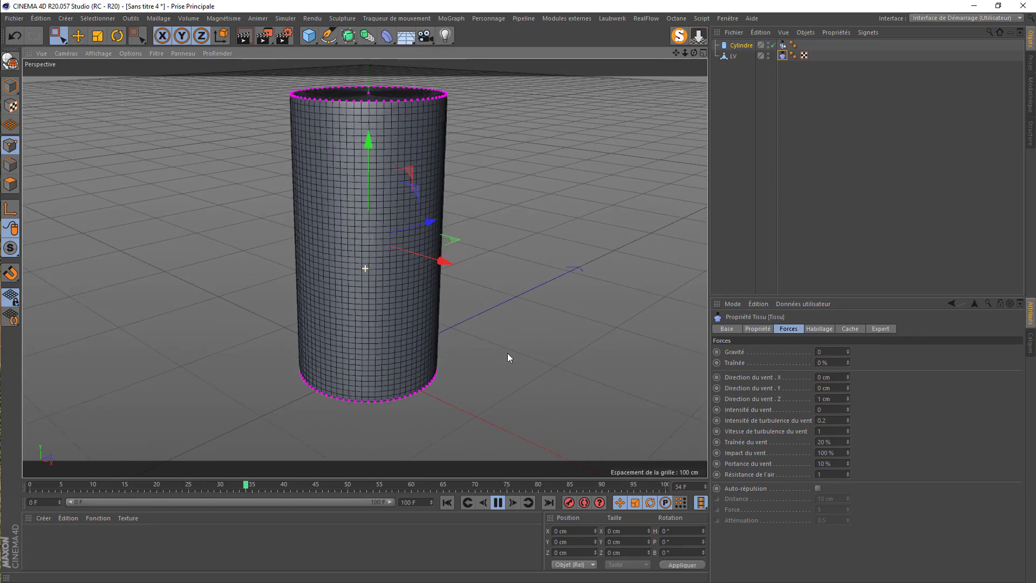
pyautogui.click(498, 502)
pyautogui.click(446, 502)
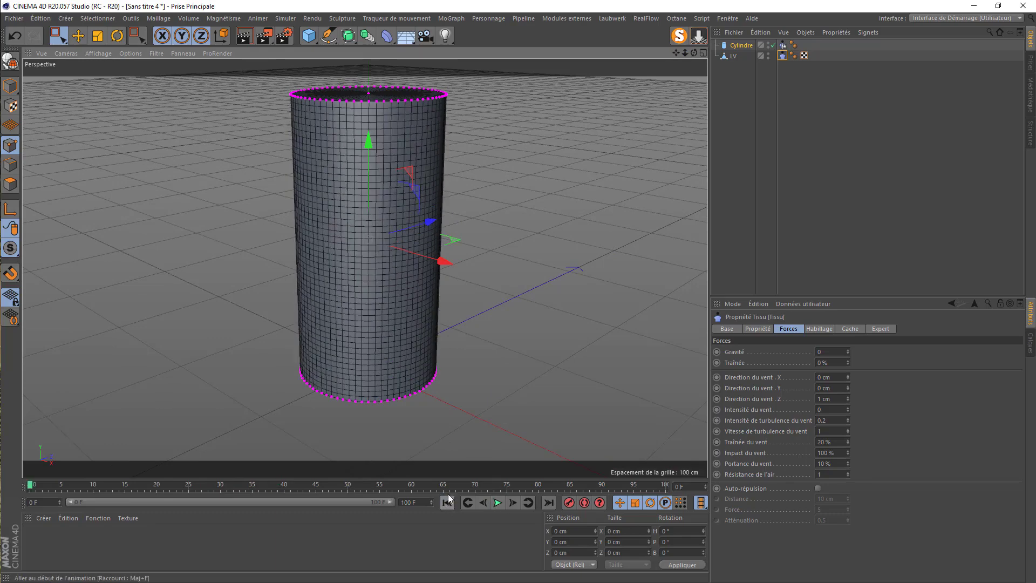
# Replay the simulation close up on LV's surface, look over the cloth dressing (Habillage) settings, and return to frame 0
pyautogui.scroll(5, 351, 266)
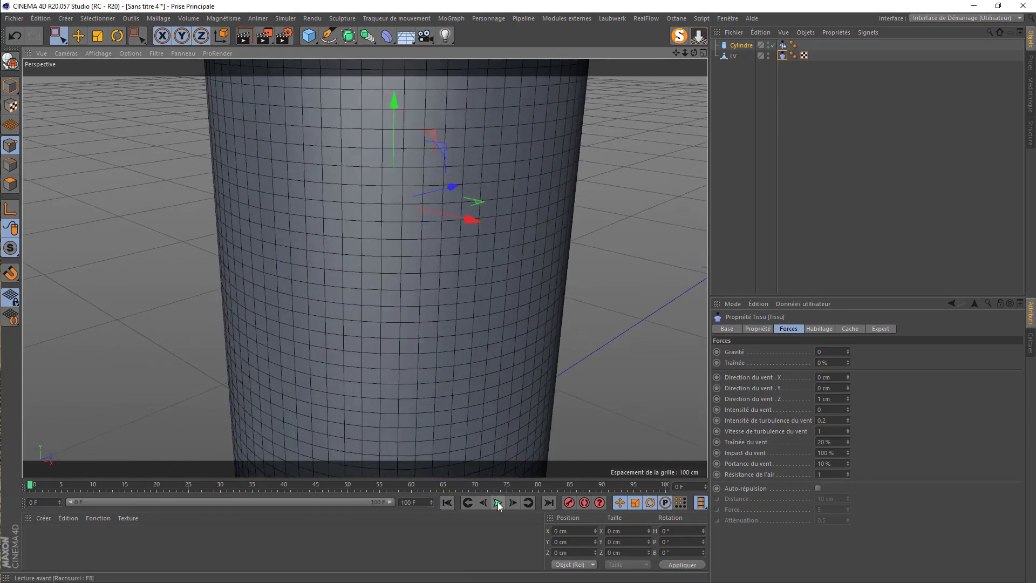
pyautogui.click(497, 503)
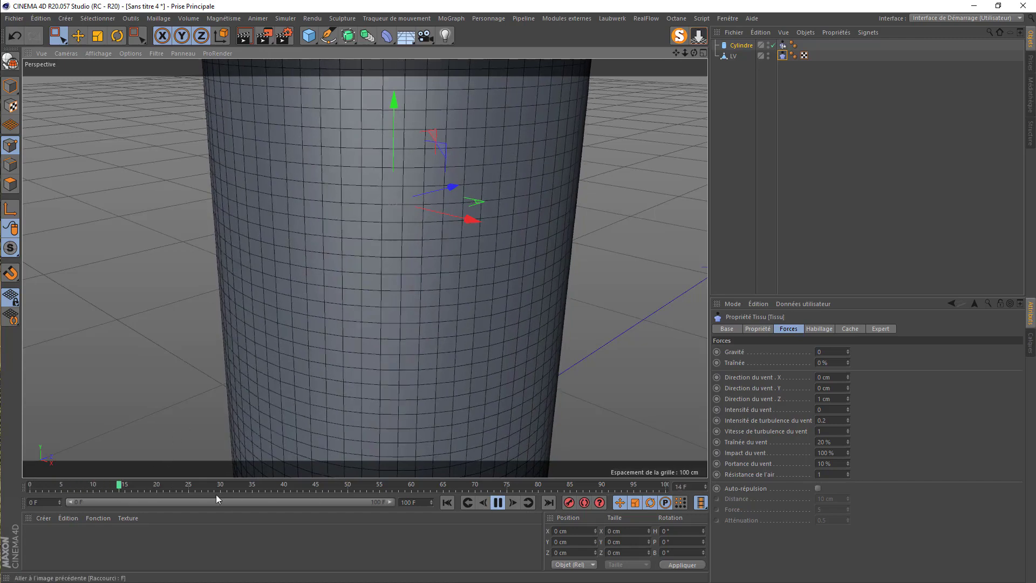
pyautogui.click(497, 503)
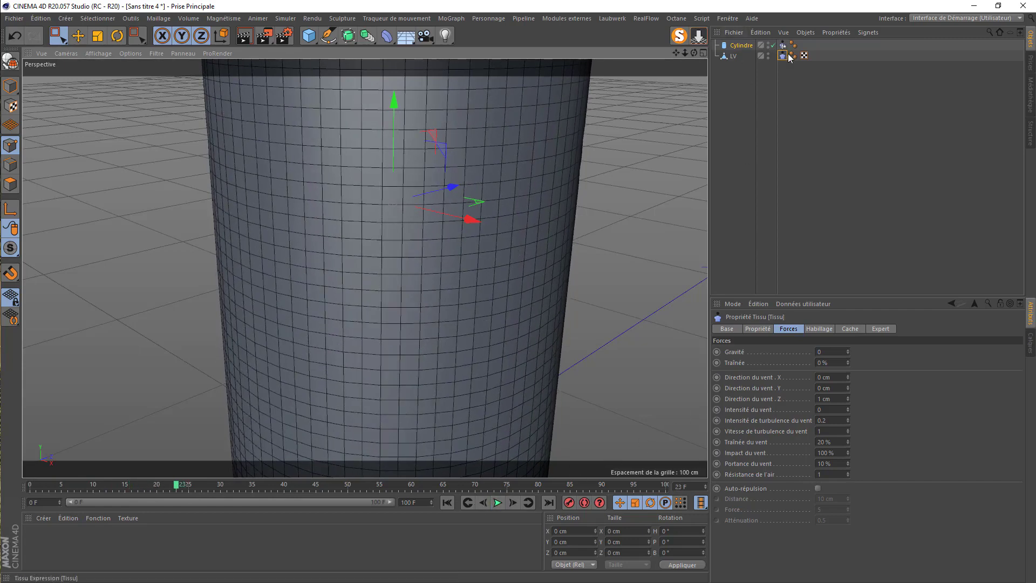
pyautogui.click(819, 329)
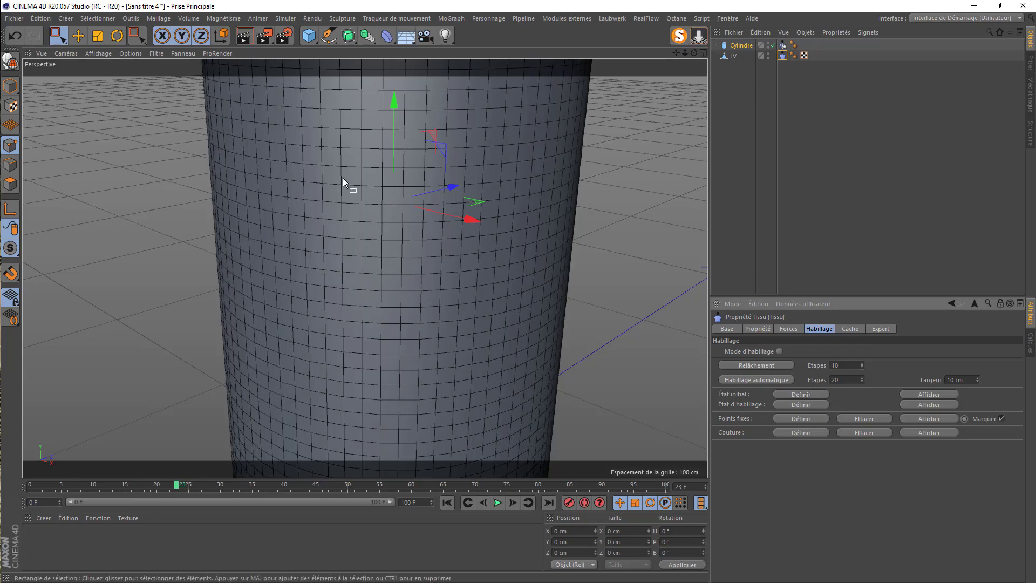
pyautogui.click(446, 503)
pyautogui.click(497, 502)
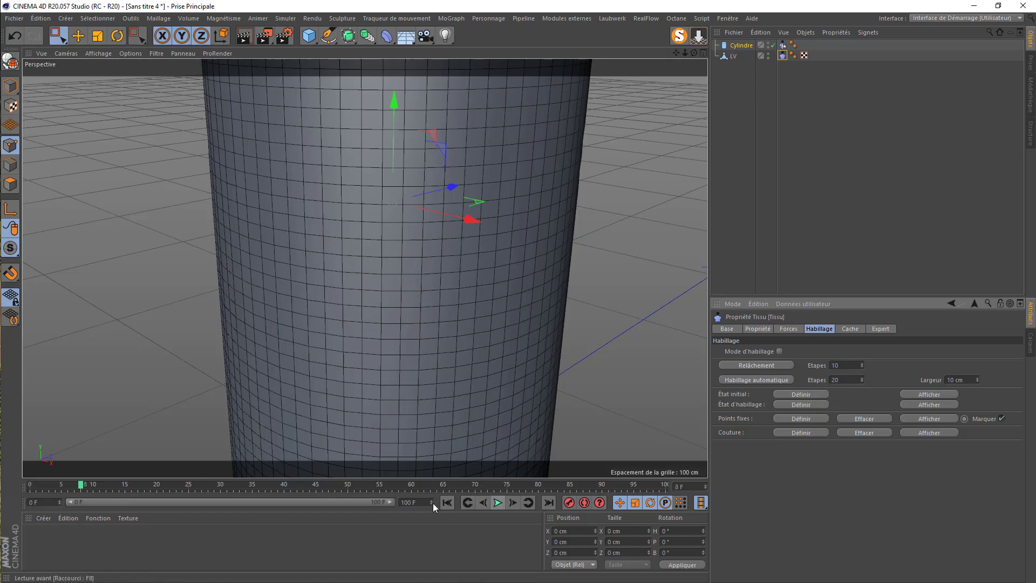
pyautogui.click(446, 503)
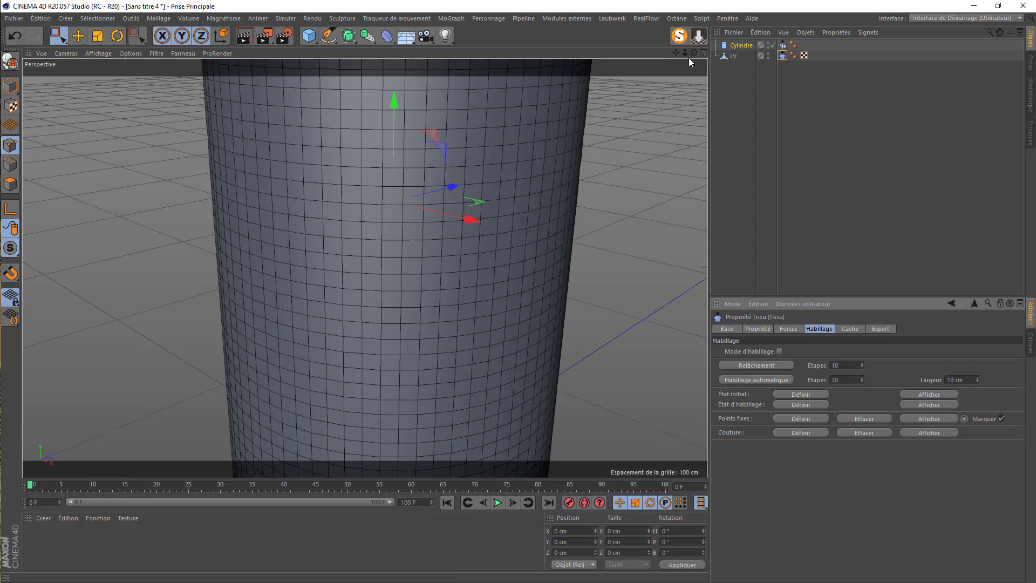
# Add a Turbulence particle force to the scene and play the simulation to watch its effect on LV
pyautogui.moveTo(685, 53); pyautogui.dragTo(607, 166)
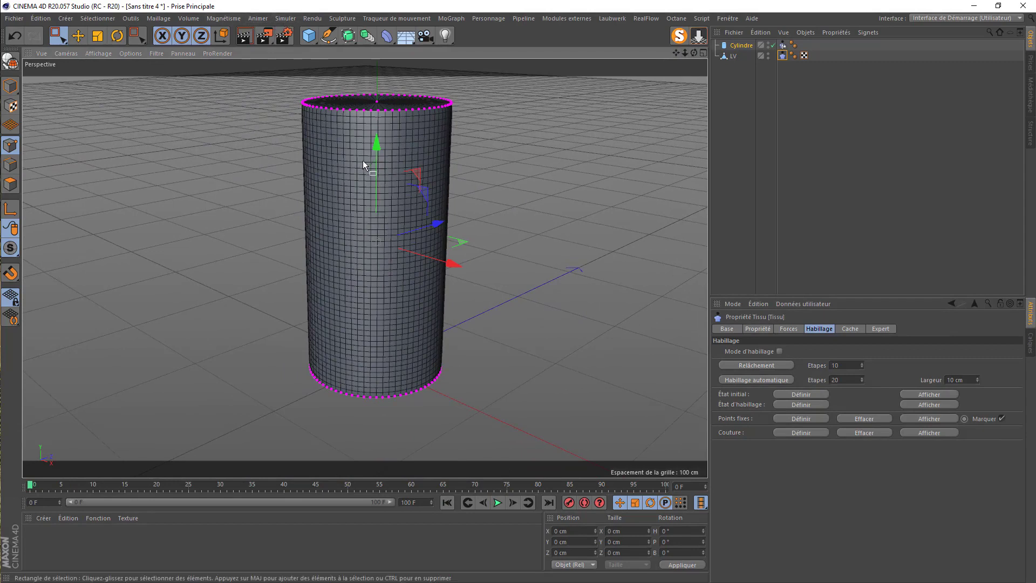
pyautogui.click(284, 20)
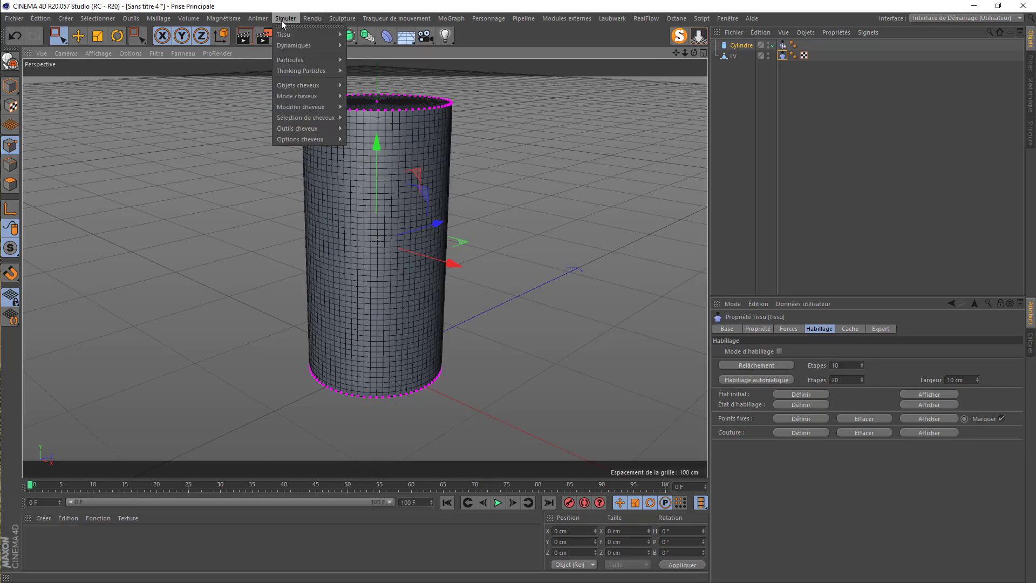
pyautogui.moveTo(295, 60)
pyautogui.click(382, 143)
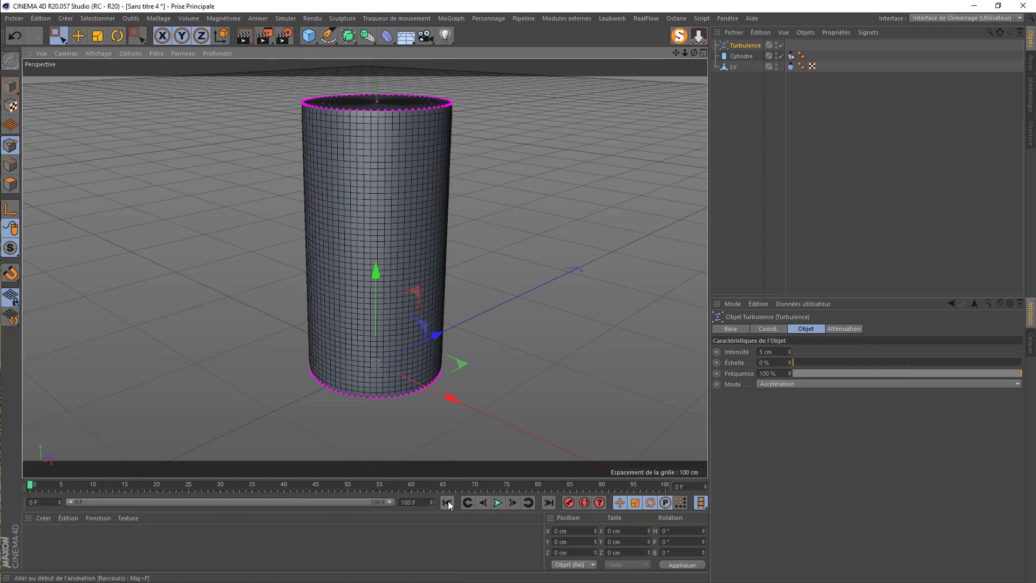
pyautogui.click(497, 502)
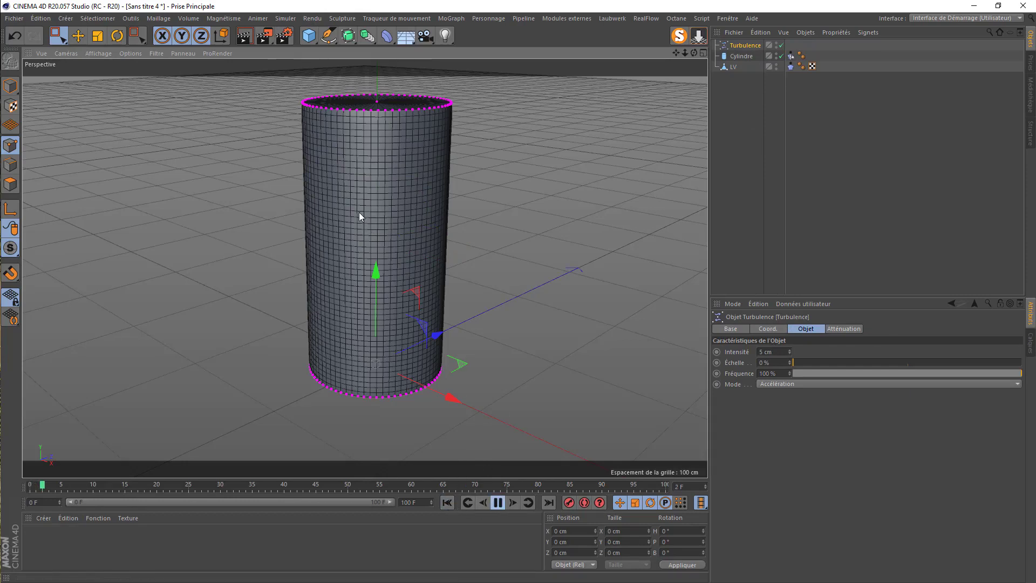
pyautogui.scroll(4, 359, 212)
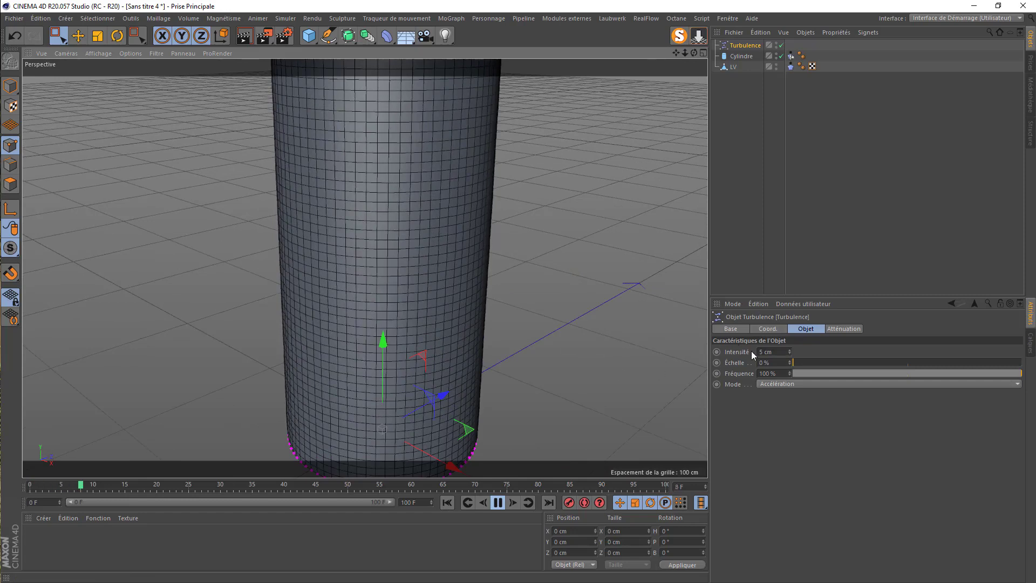
# Try Turbulence intensities (Intensité) of 50 cm and 80 cm while the simulation plays
pyautogui.doubleClick(772, 352)
pyautogui.write('50')
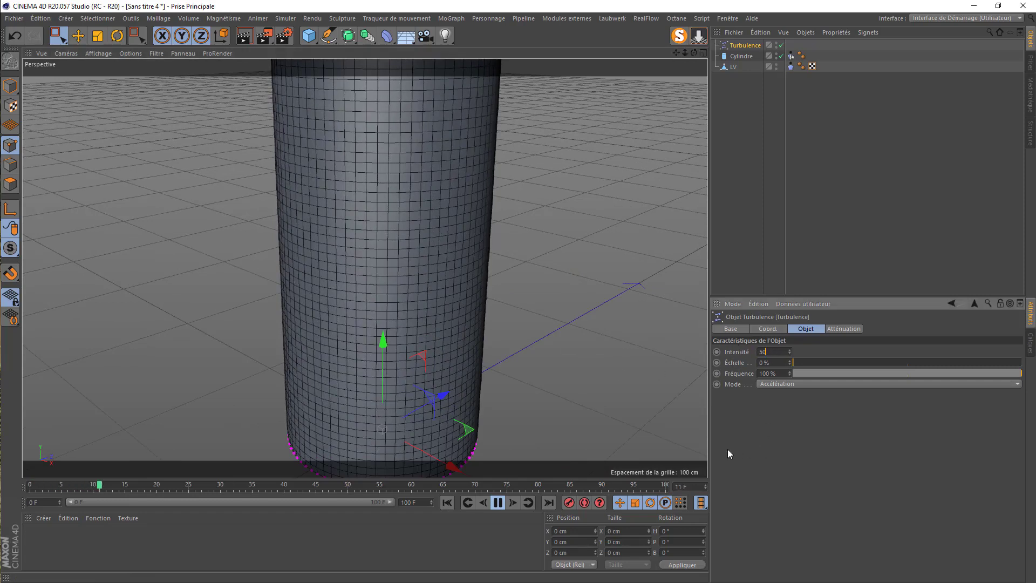
pyautogui.press('Return')
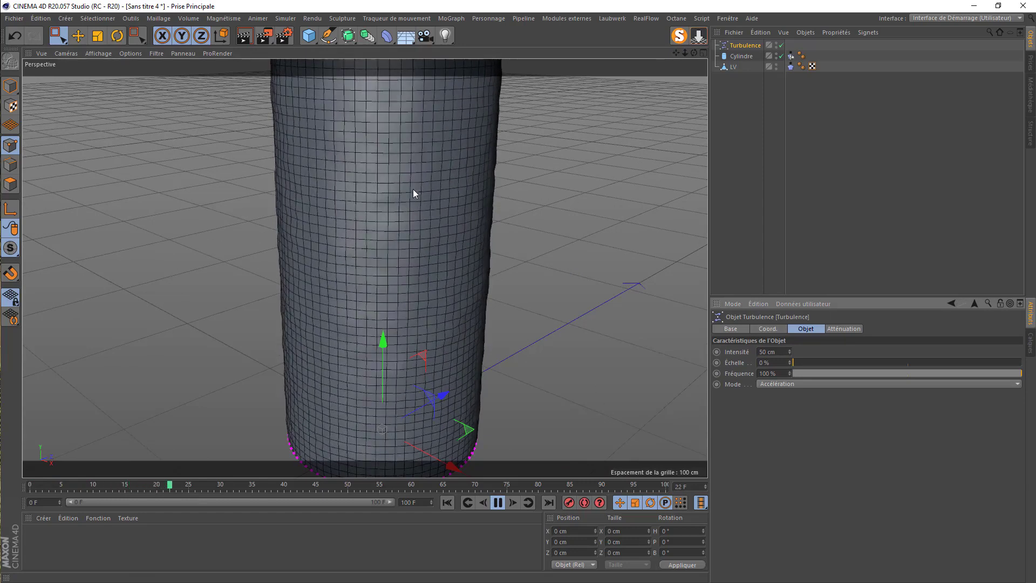
pyautogui.doubleClick(773, 352)
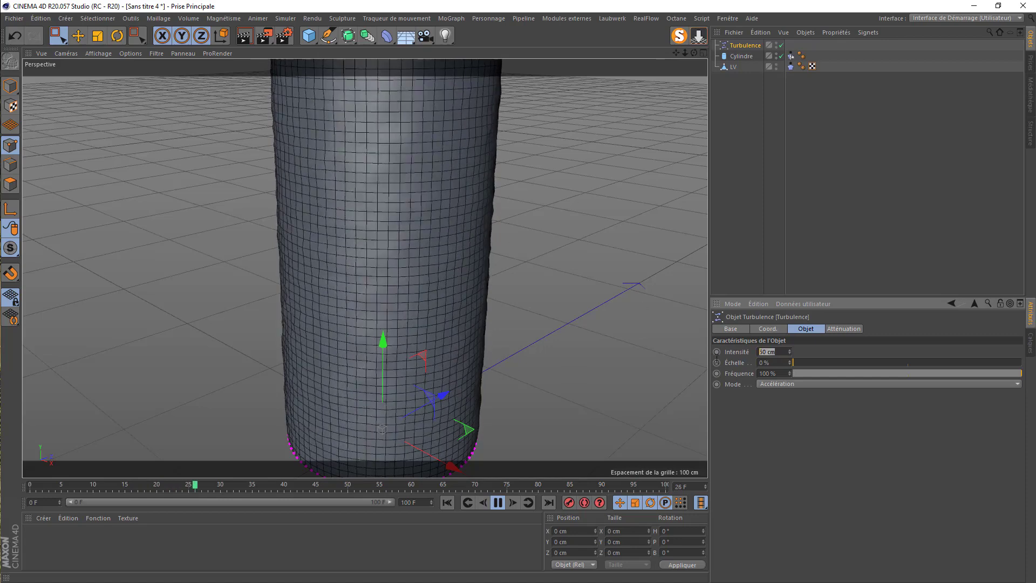
pyautogui.write('80')
pyautogui.press('Return')
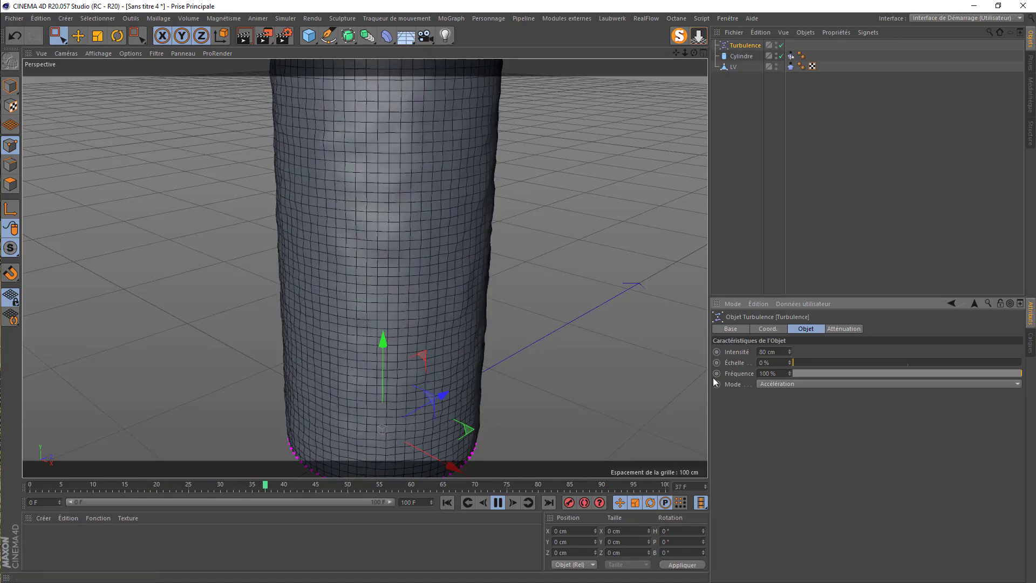
# Set the Turbulence intensity to 100 cm, then replay the simulation from the first frame and pause it
pyautogui.doubleClick(778, 352)
pyautogui.write('100')
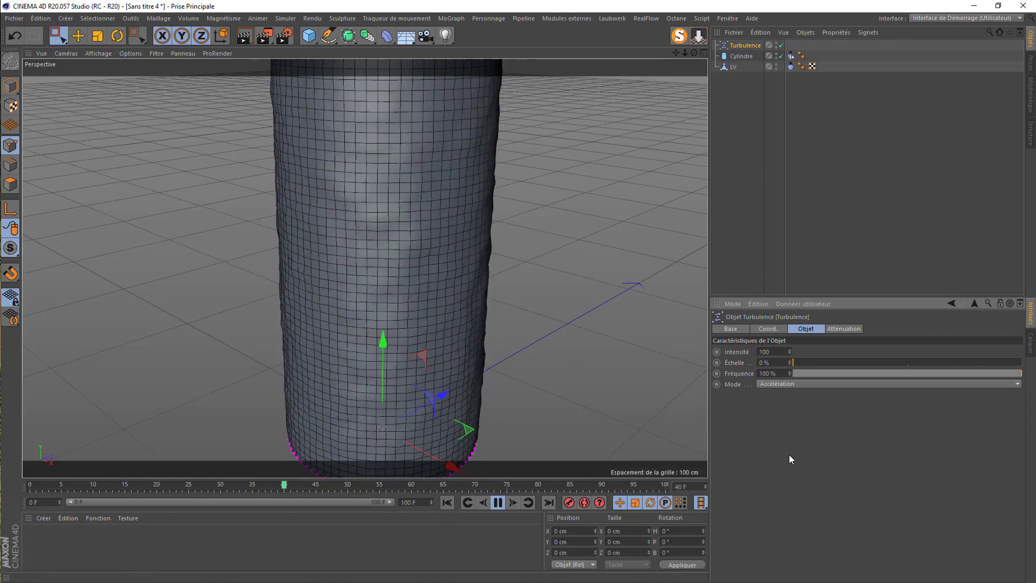
pyautogui.click(789, 454)
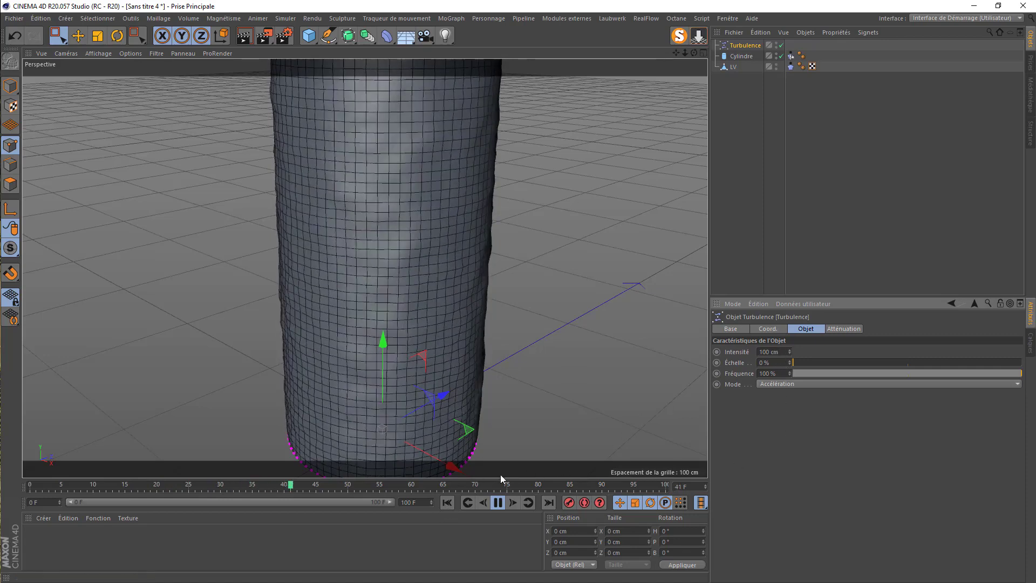
pyautogui.click(447, 503)
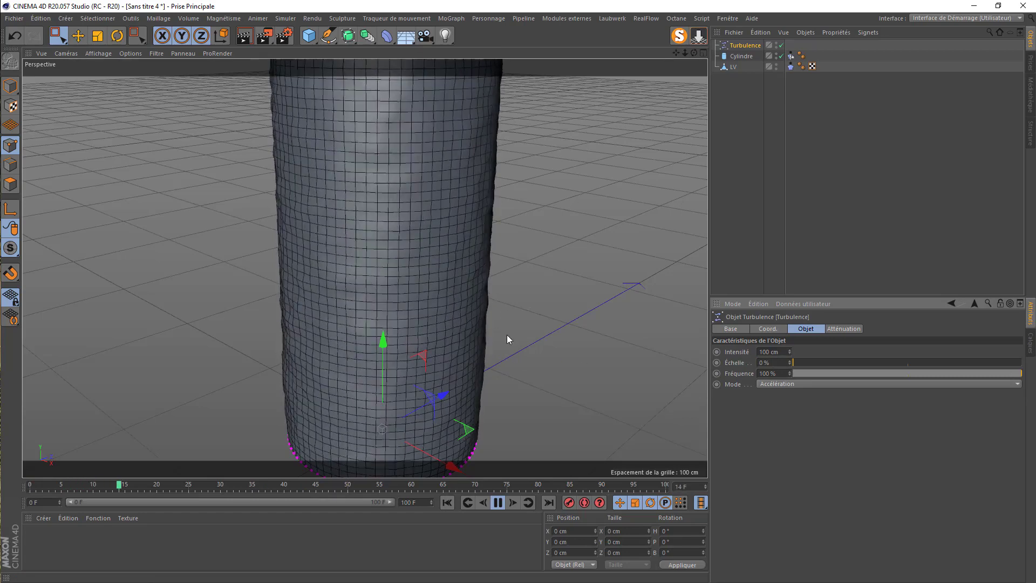
pyautogui.click(498, 502)
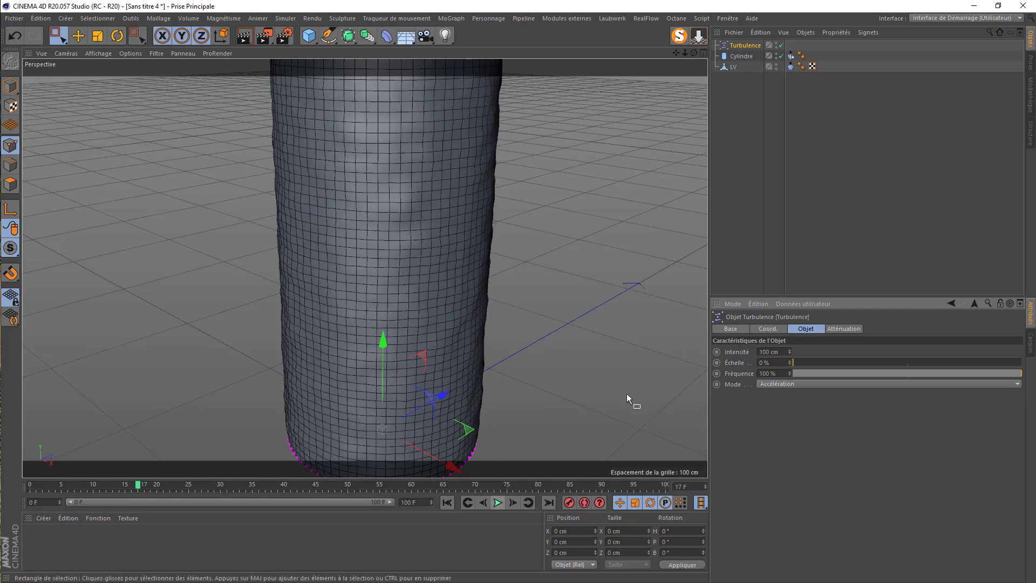
# Duplicate the Turbulence force and give the copy a scale (Échelle) of 50% and an intensity of 100 cm
pyautogui.keyDown('ctrl'); pyautogui.moveTo(747, 46); pyautogui.dragTo(742, 51); pyautogui.keyUp('ctrl')
pyautogui.doubleClick(771, 362)
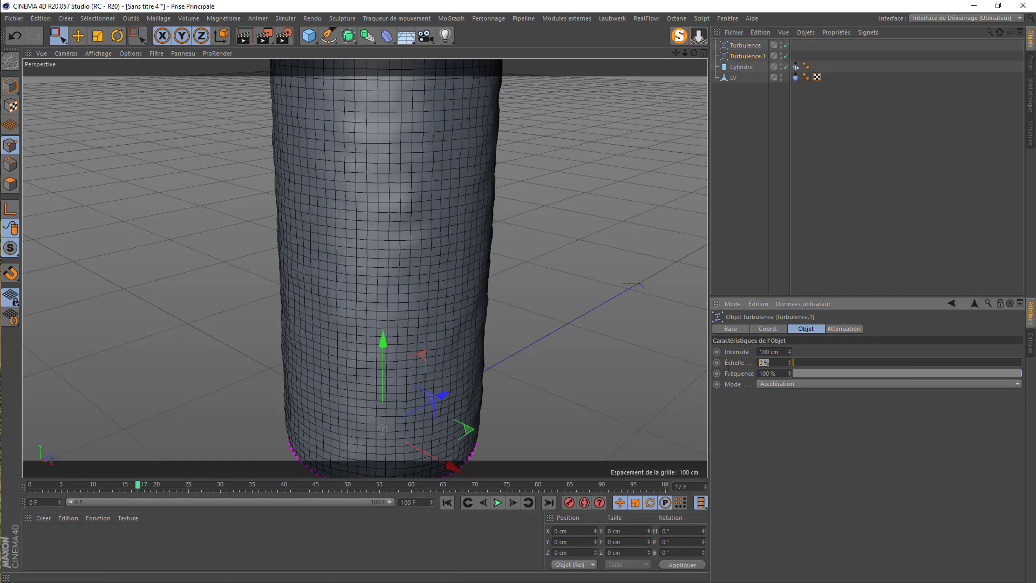
pyautogui.write('50')
pyautogui.press('Return')
pyautogui.doubleClick(782, 354)
pyautogui.write('100')
# Set the original Turbulence's intensity to 130 cm and replay the simulation from frame 0 to check both forces
pyautogui.click(745, 45)
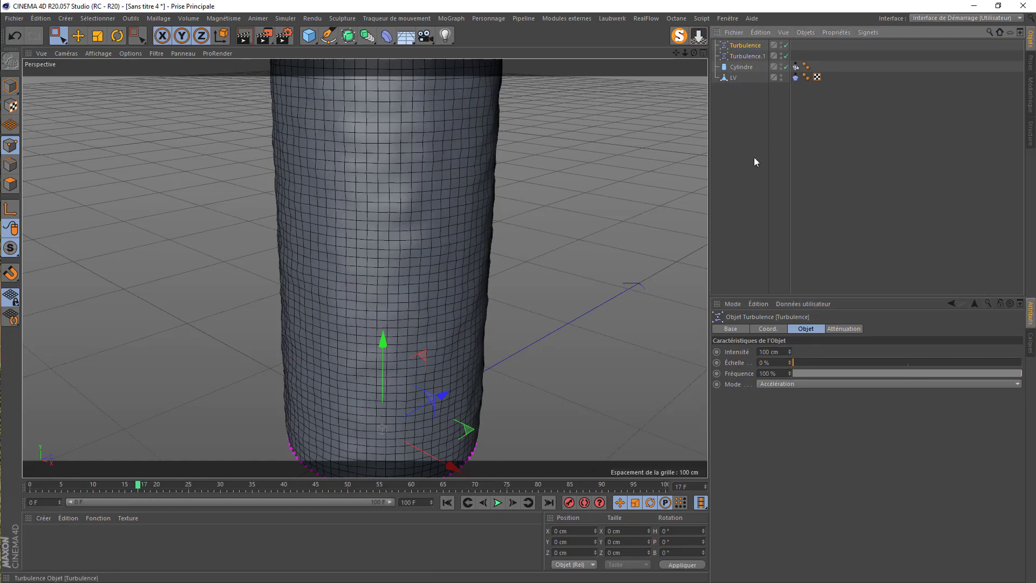
pyautogui.moveTo(780, 353); pyautogui.dragTo(715, 365)
pyautogui.write('130')
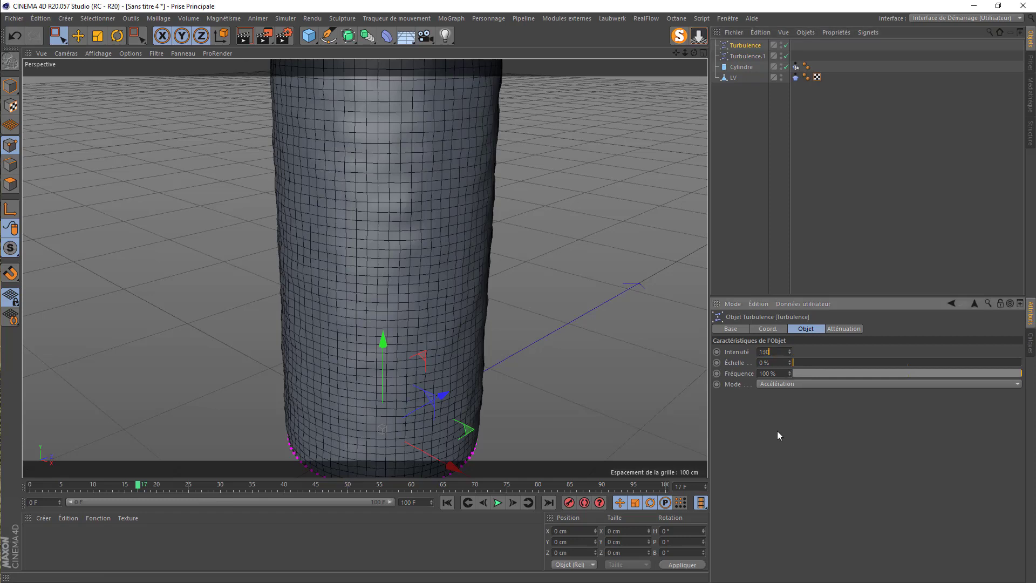
pyautogui.press('Return')
pyautogui.click(447, 503)
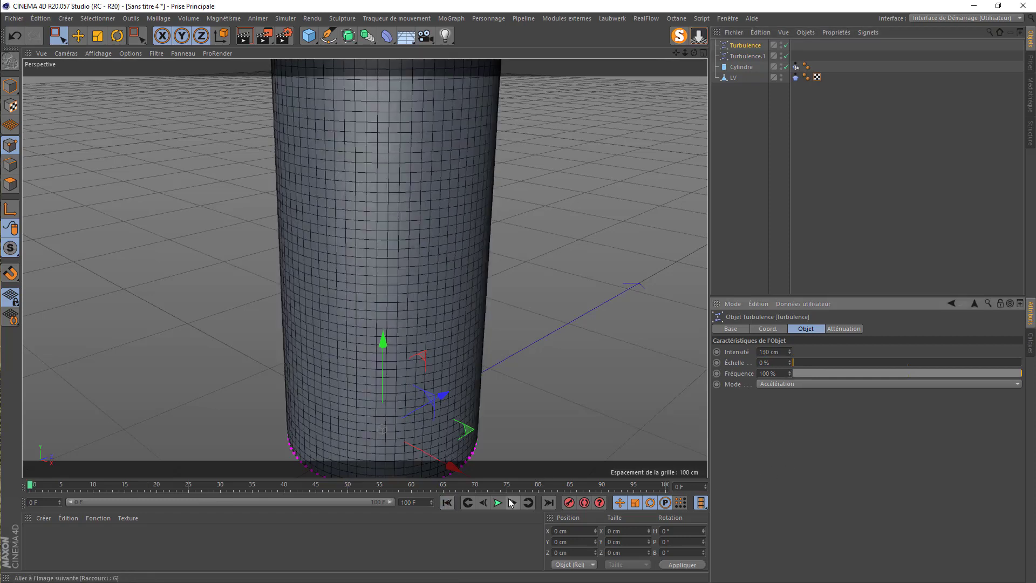
pyautogui.click(496, 503)
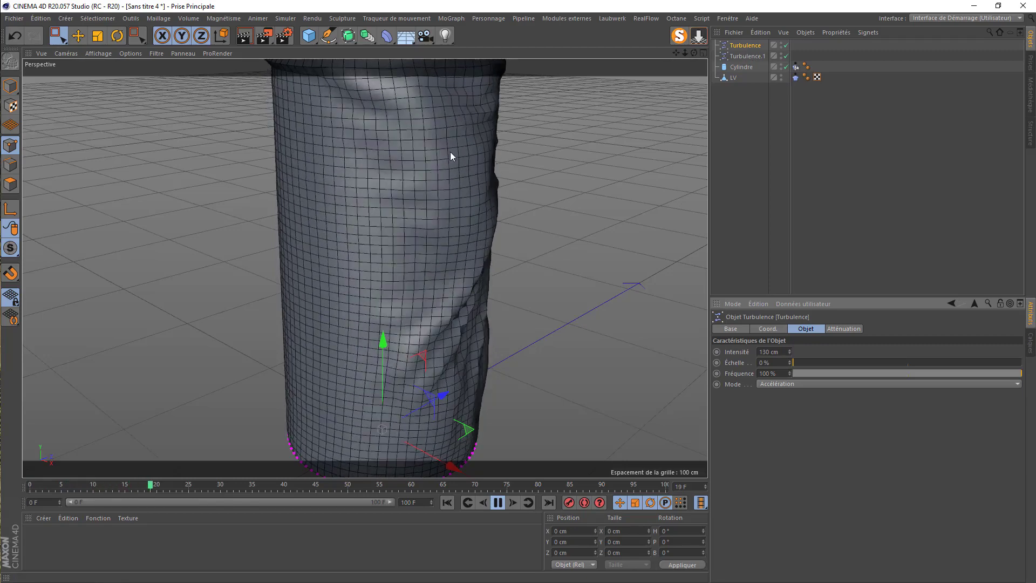
pyautogui.click(498, 504)
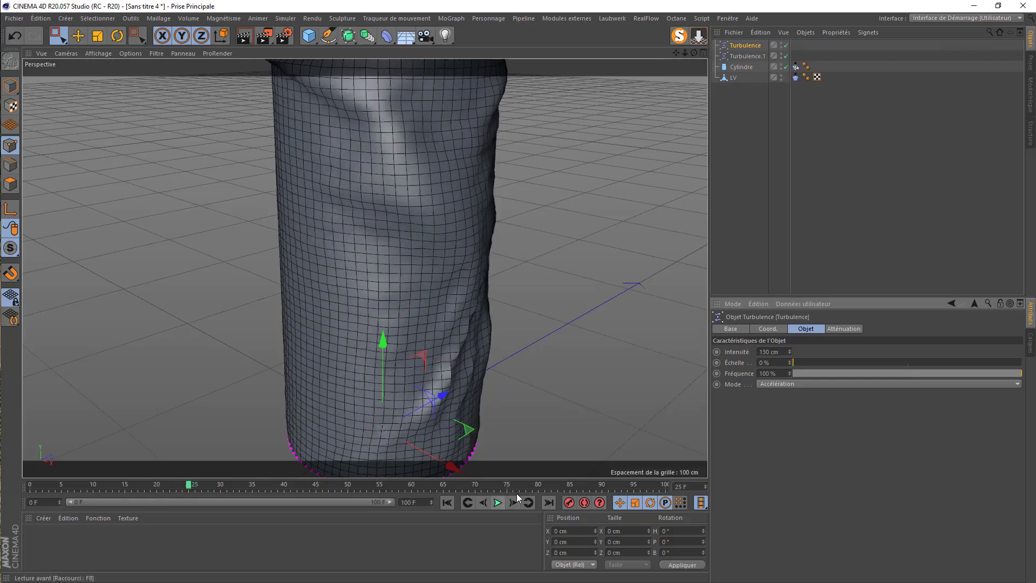
# Enable tearing (Déchirure) in LV's cloth tag with the tear threshold (Déchirement) at 120%
pyautogui.click(795, 77)
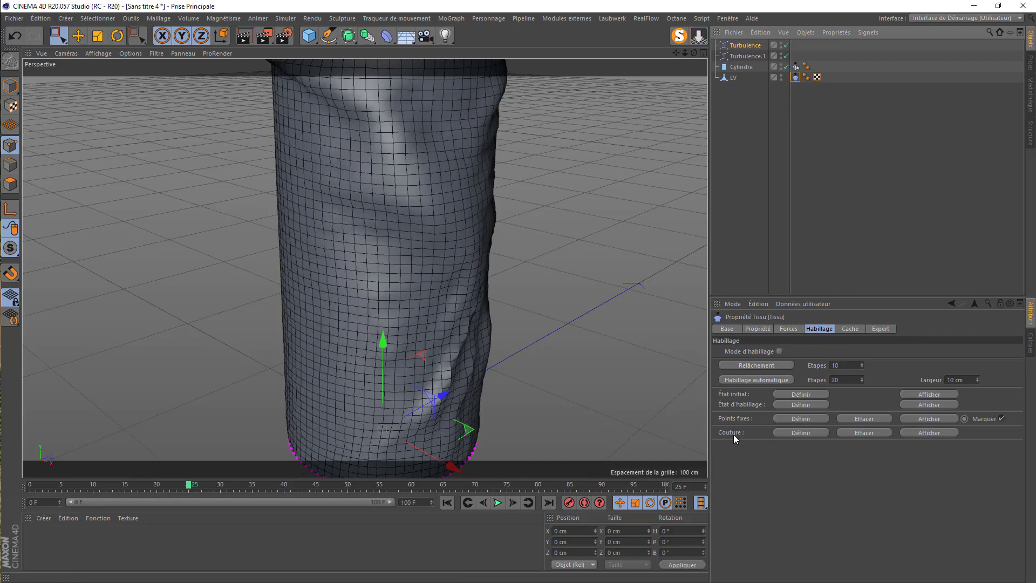
pyautogui.click(750, 330)
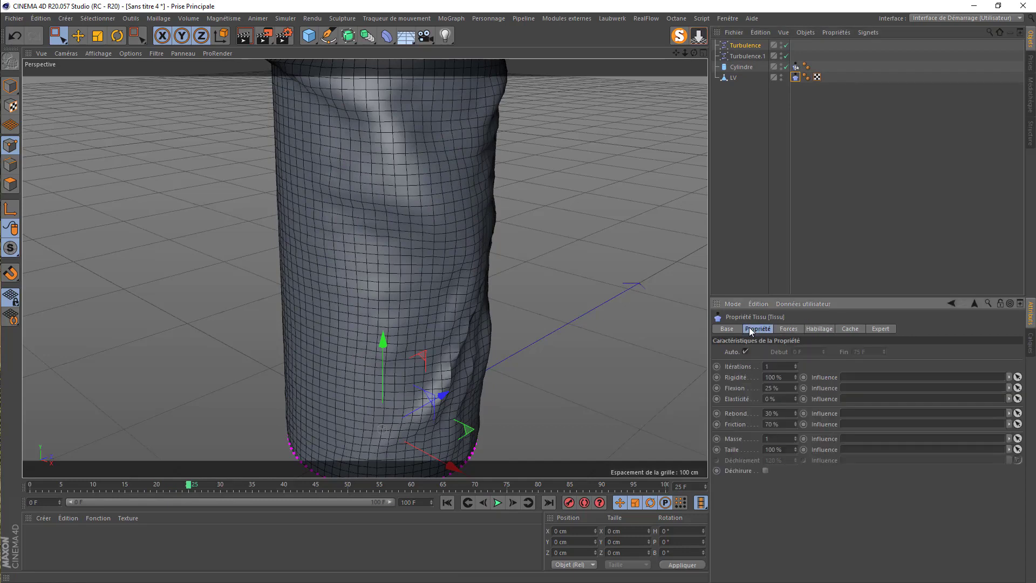
pyautogui.click(764, 471)
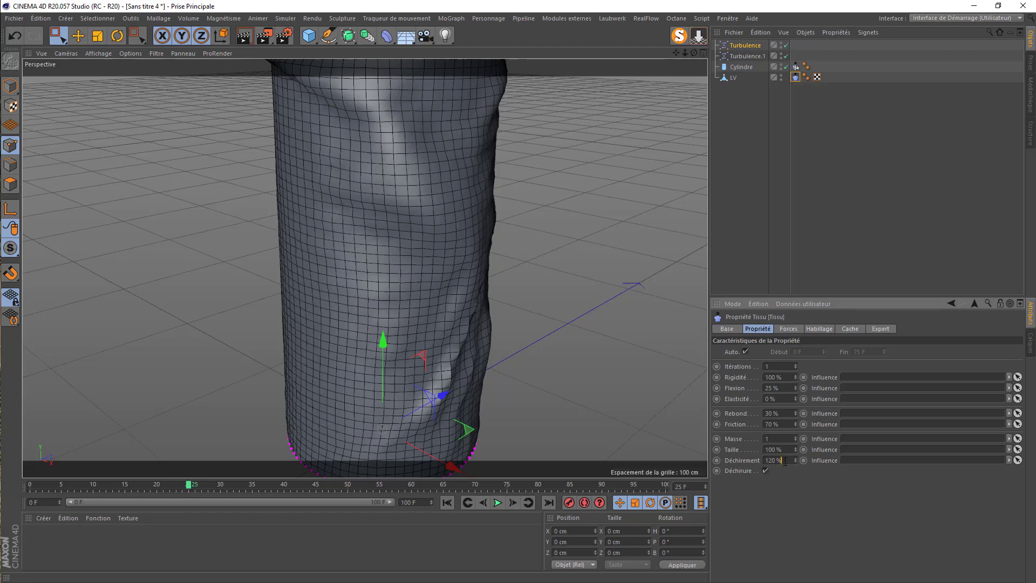
pyautogui.click(775, 461)
pyautogui.write('80')
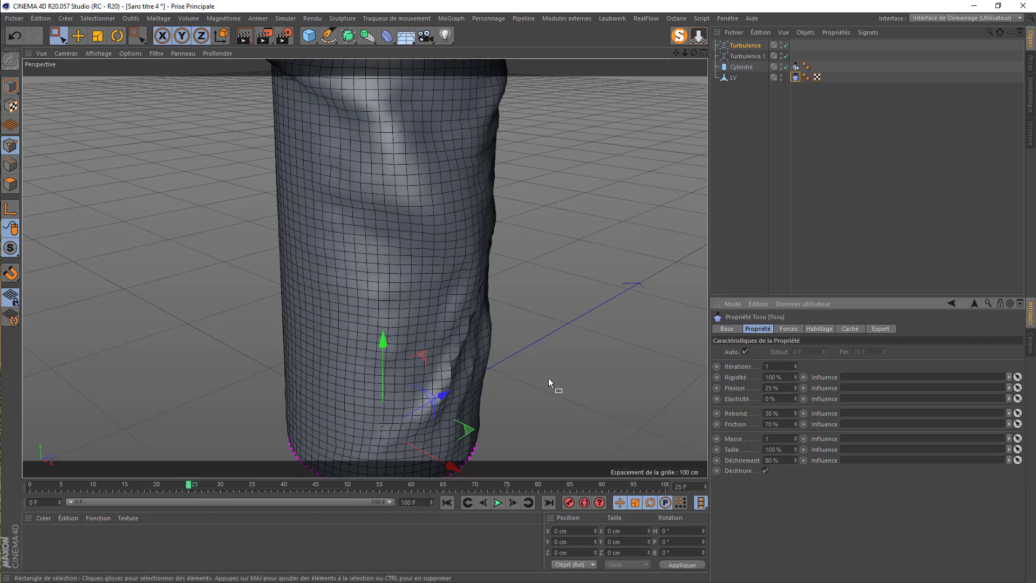
pyautogui.moveTo(780, 461); pyautogui.dragTo(707, 466)
pyautogui.write('120')
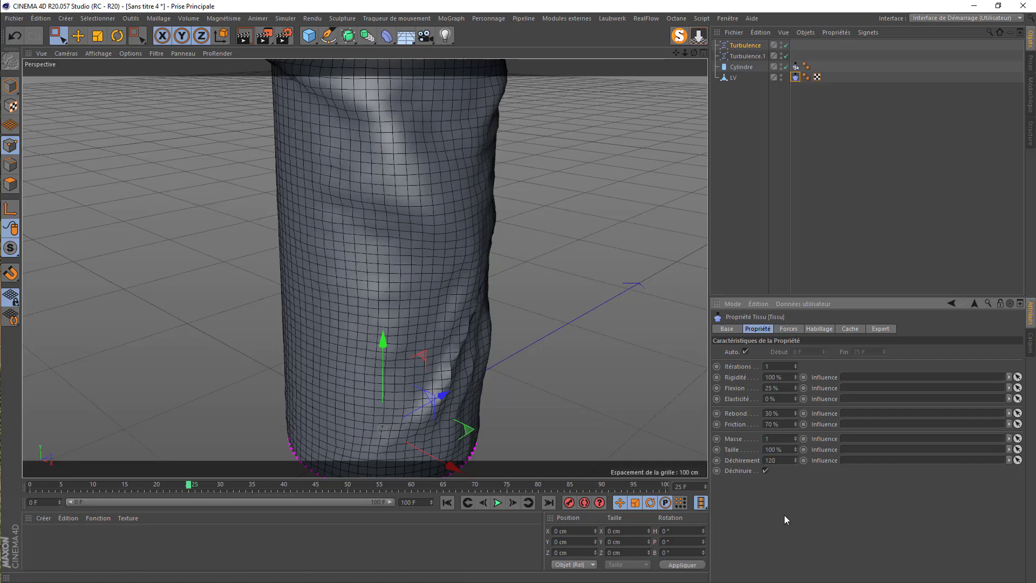
# Replay the simulation from frame 0 to examine how LV's surface tears, and pause it
pyautogui.click(447, 502)
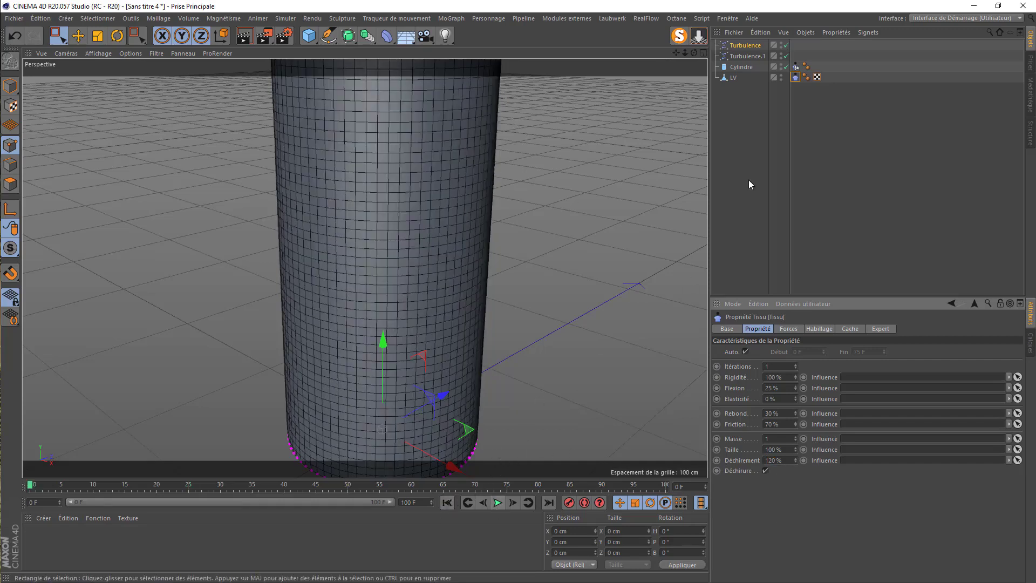
pyautogui.click(498, 502)
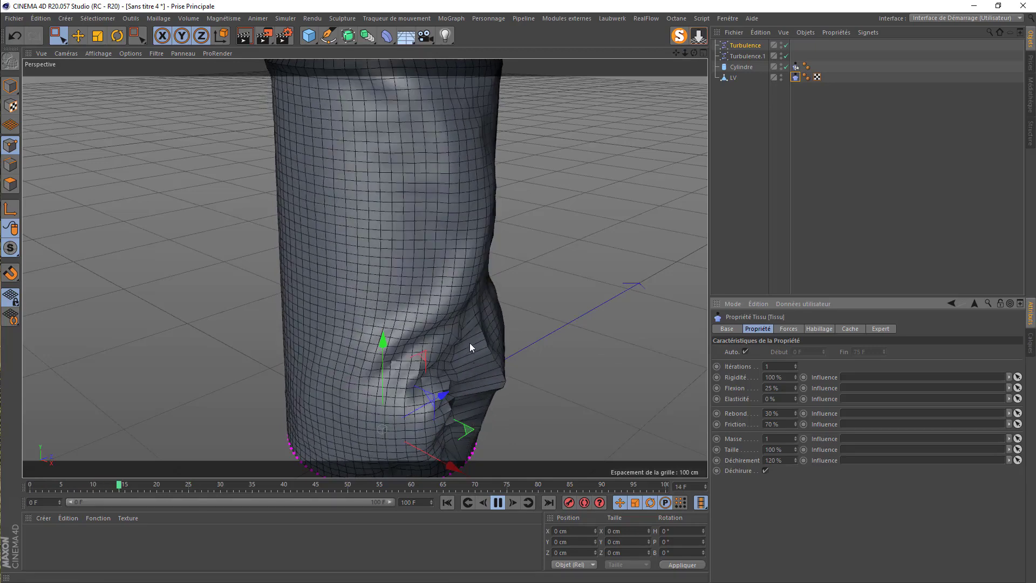
pyautogui.click(497, 503)
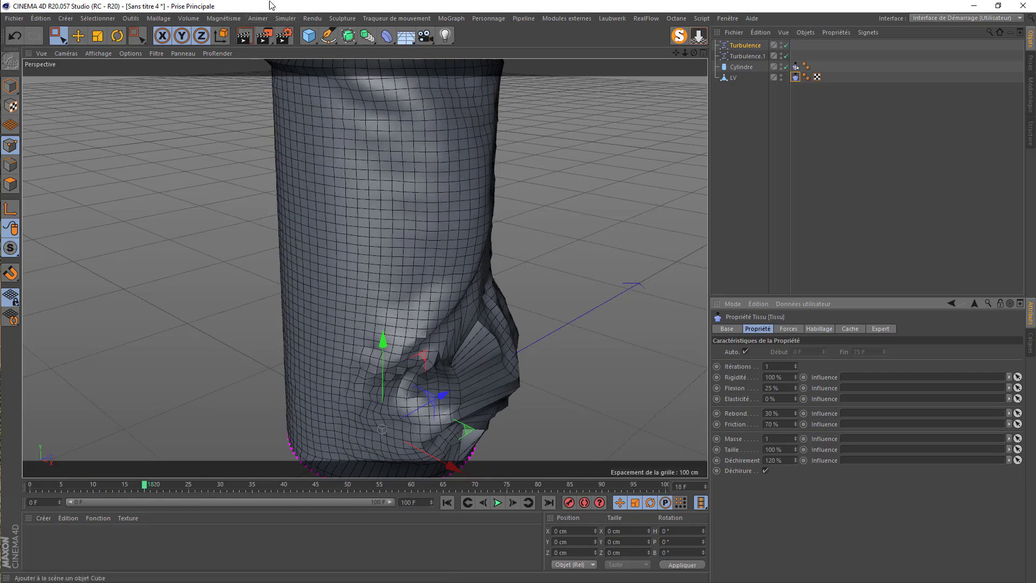
# Add a cloth surface object (Surface Tissu) and make LV its child
pyautogui.click(285, 18)
pyautogui.moveTo(292, 46)
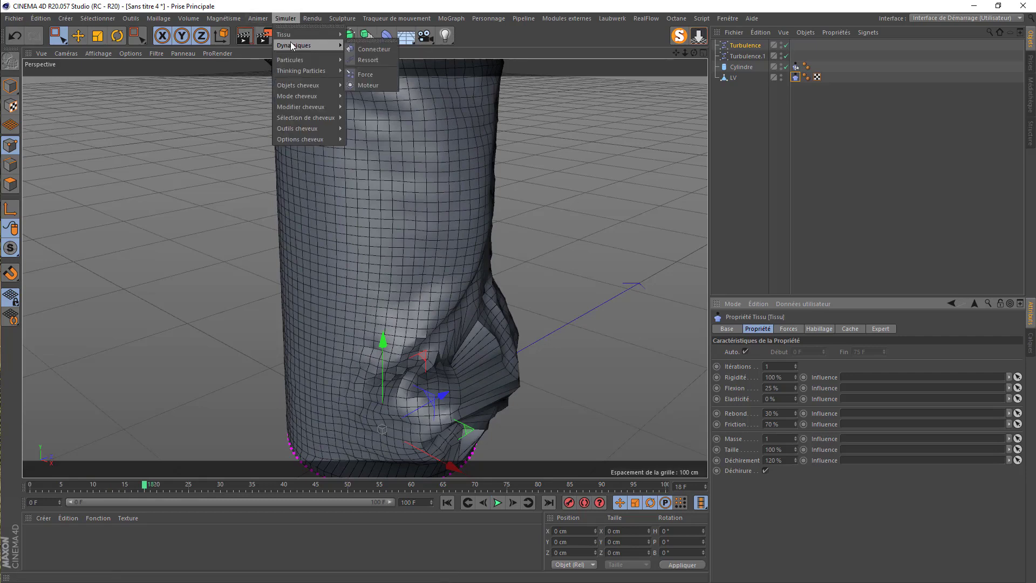
pyautogui.click(381, 41)
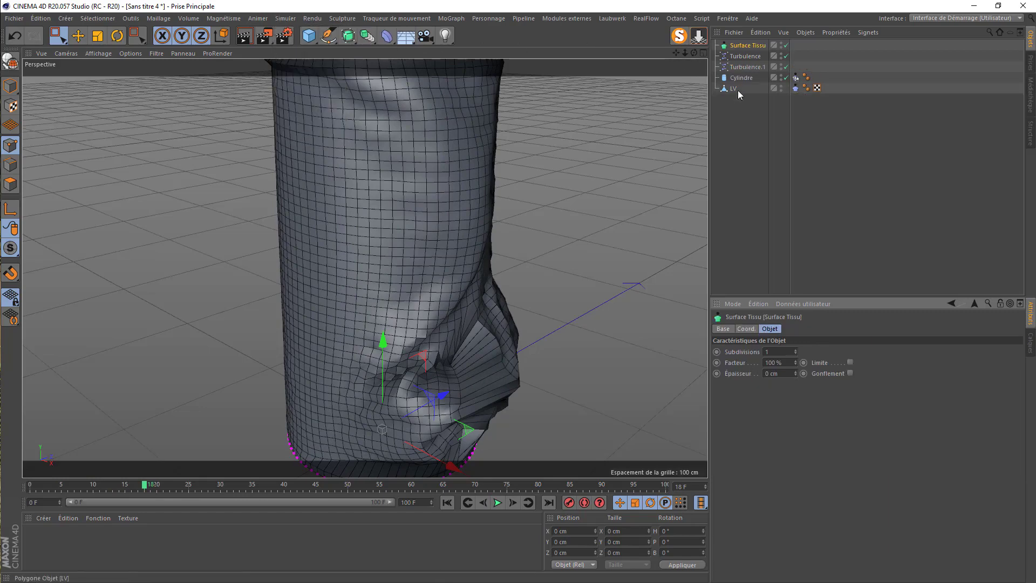
pyautogui.moveTo(737, 90); pyautogui.dragTo(735, 56)
# Give the Surface Tissu object a thickness (Épaisseur) of 1 cm
pyautogui.click(740, 45)
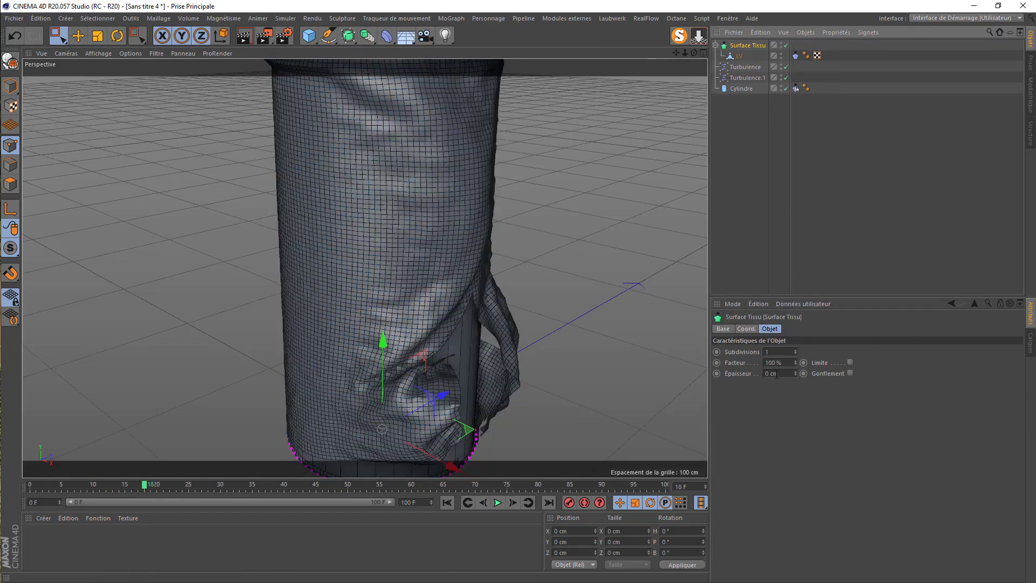
pyautogui.doubleClick(776, 374)
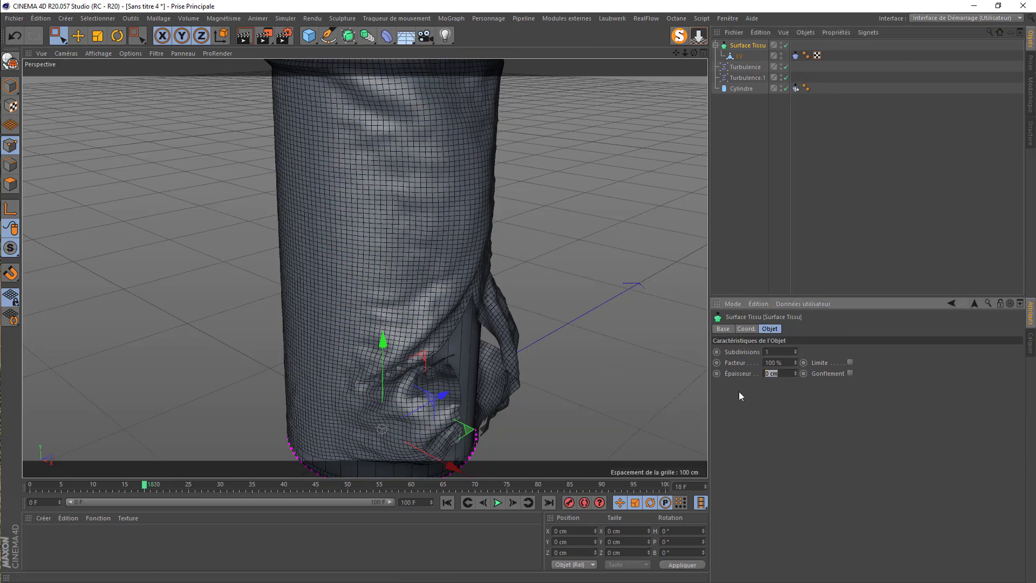
pyautogui.write('1')
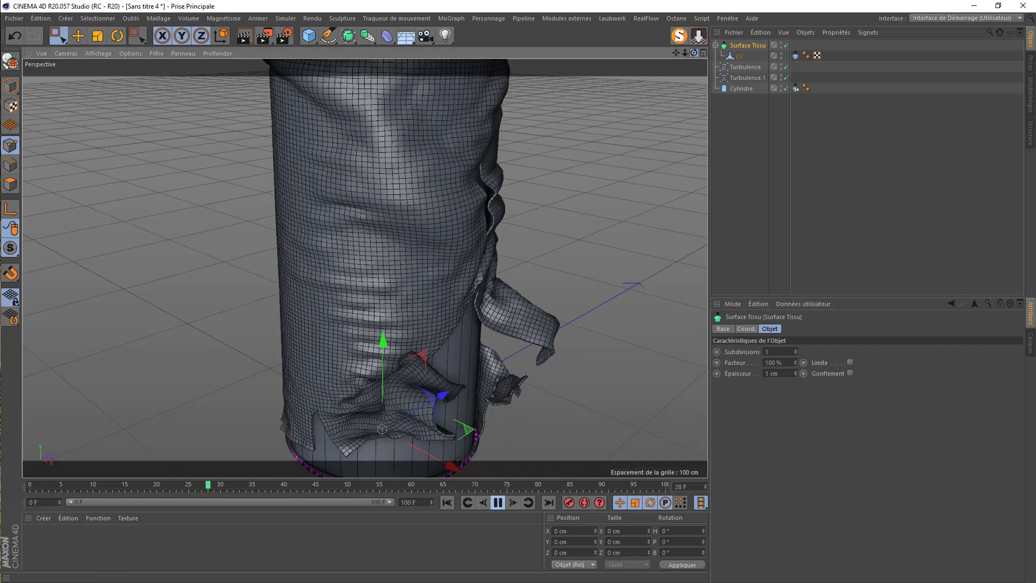
# Examine the thickened, tearing cloth from another side as the simulation plays, restart it, and pause at frame 60
pyautogui.moveTo(694, 53); pyautogui.dragTo(642, 25)
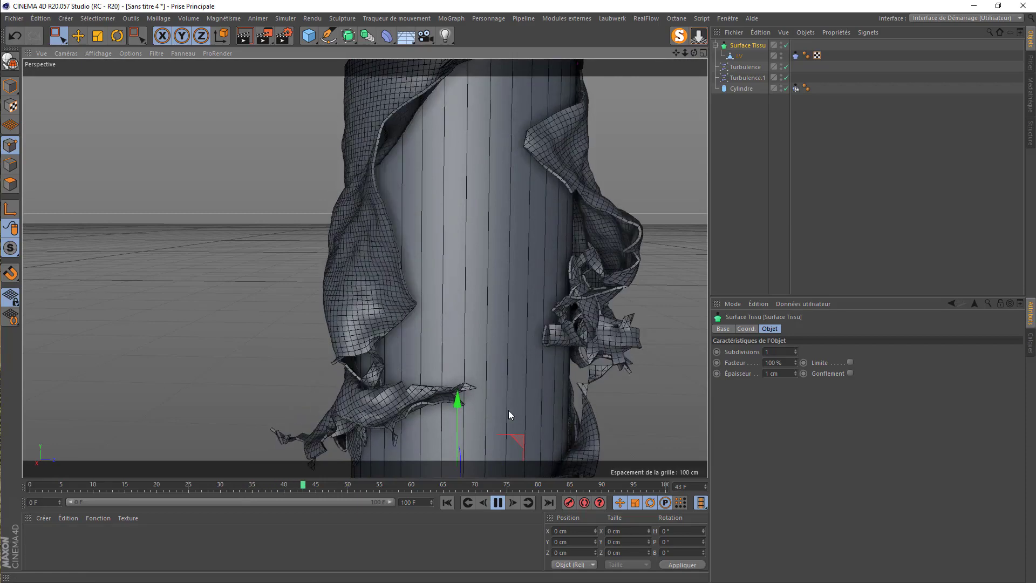
pyautogui.click(502, 503)
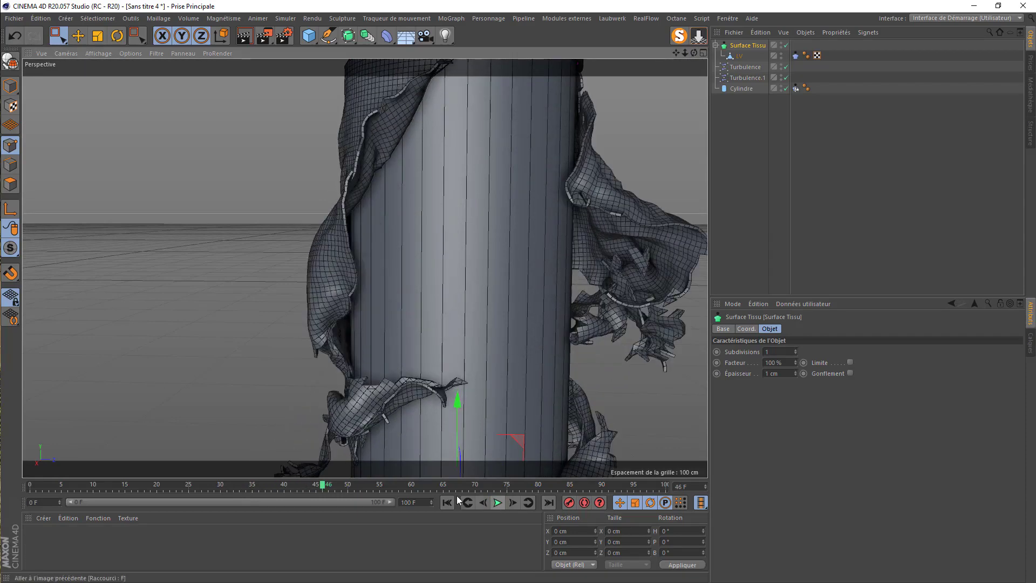
pyautogui.click(446, 500)
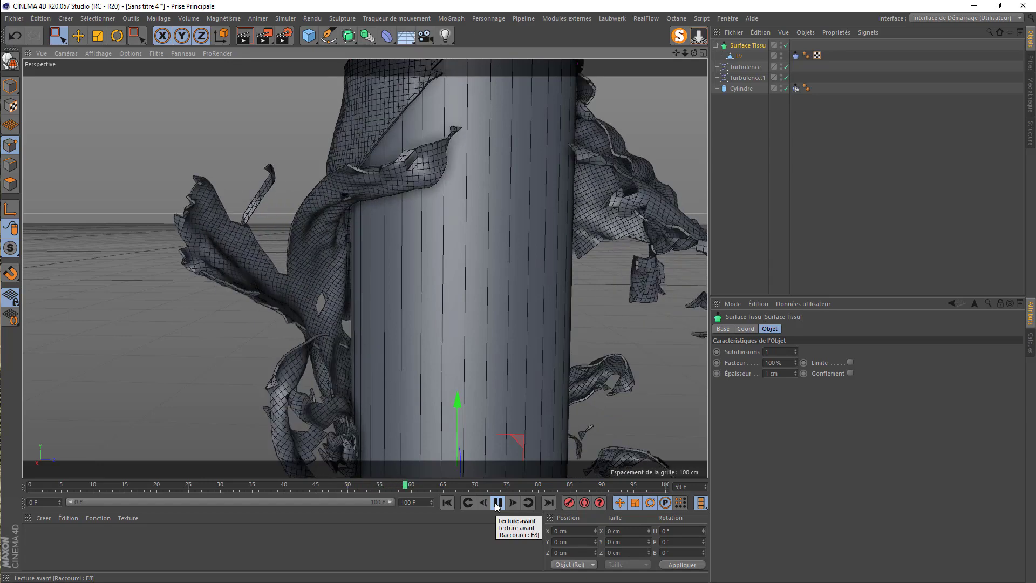
pyautogui.click(497, 502)
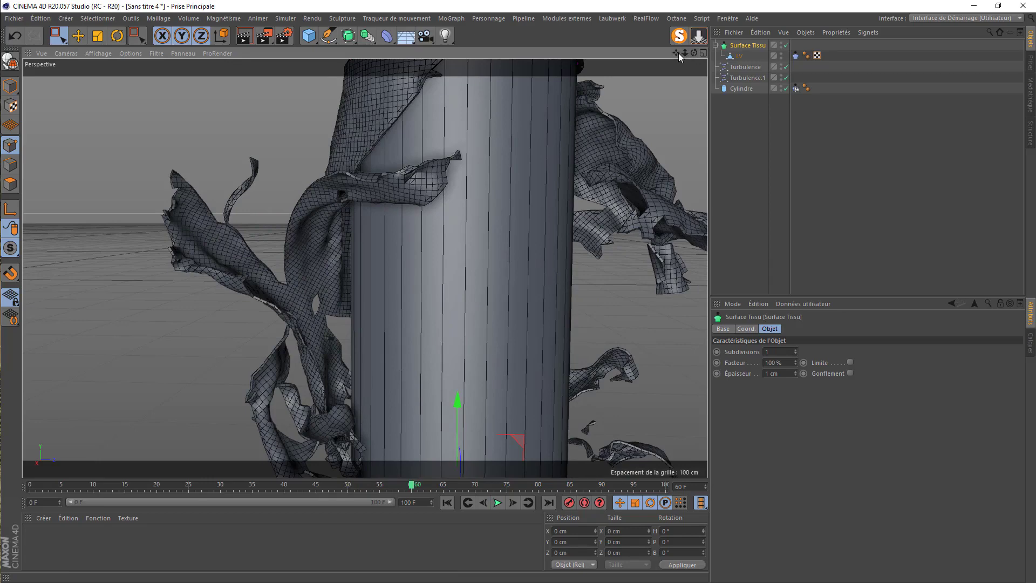
pyautogui.moveTo(678, 53); pyautogui.dragTo(529, 121)
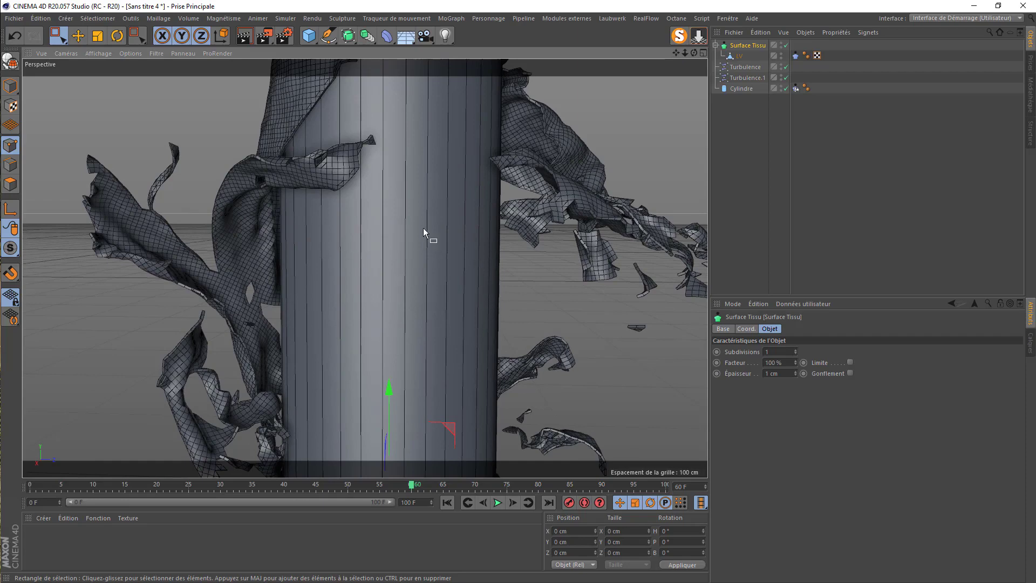
# Add a text spline to the scene and set its text to TUTORIEL
pyautogui.click(329, 36)
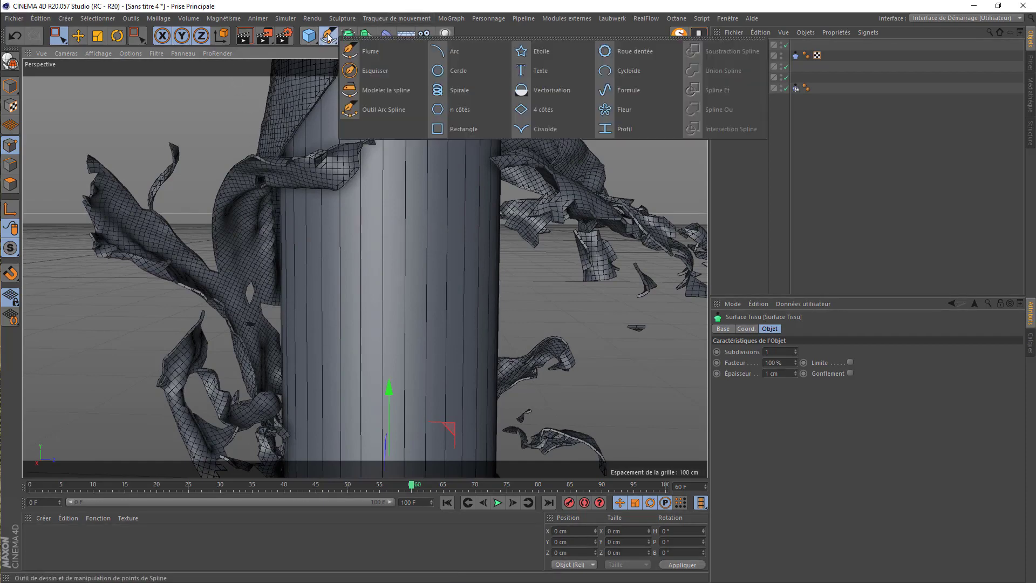
pyautogui.click(543, 73)
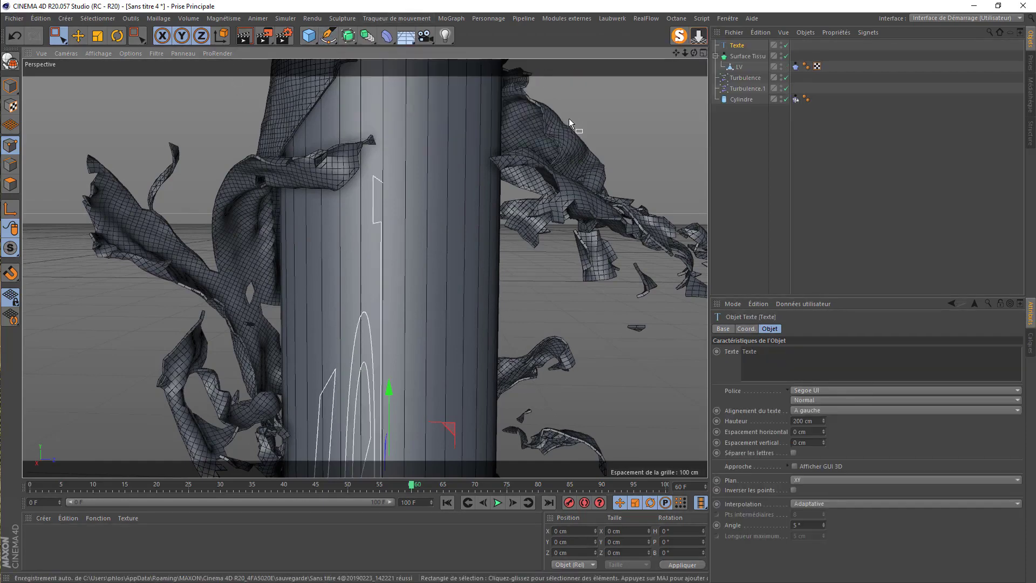
pyautogui.moveTo(768, 353); pyautogui.dragTo(692, 361)
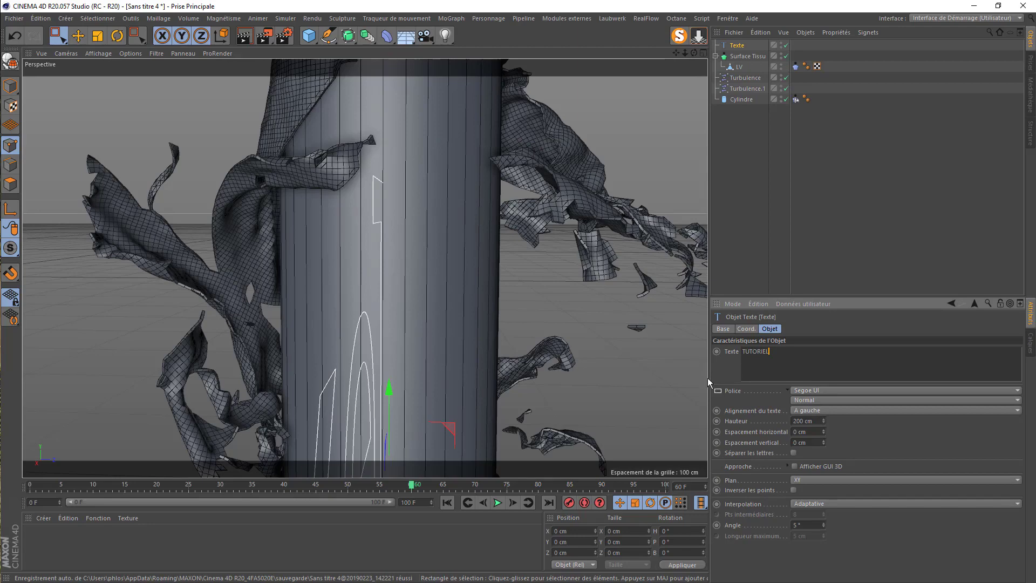
pyautogui.write('TUTORIEL')
# Set the TUTORIEL text's font to Arial Black and its alignment to Centré
pyautogui.click(824, 389)
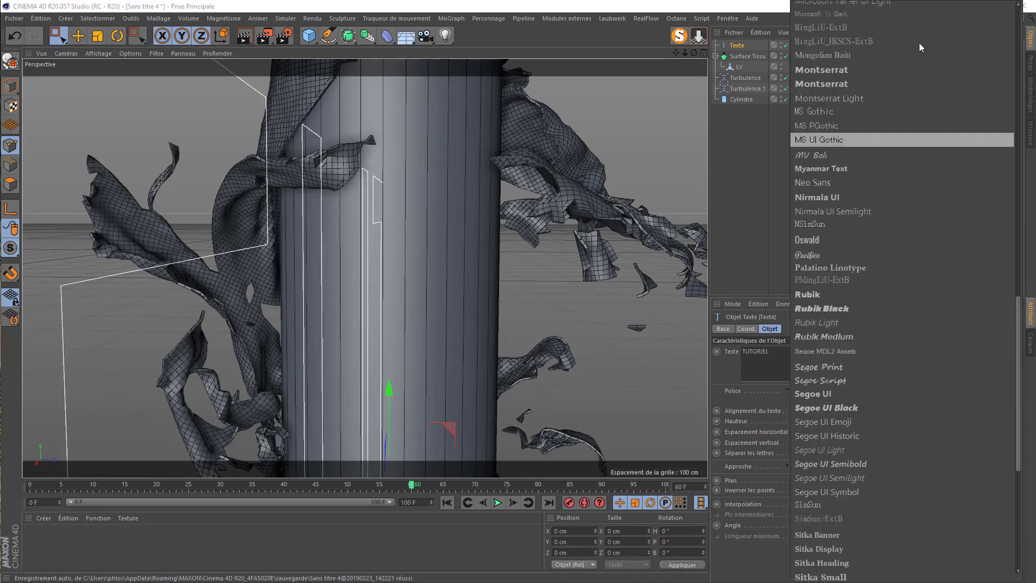
pyautogui.scroll(15, 883, 82)
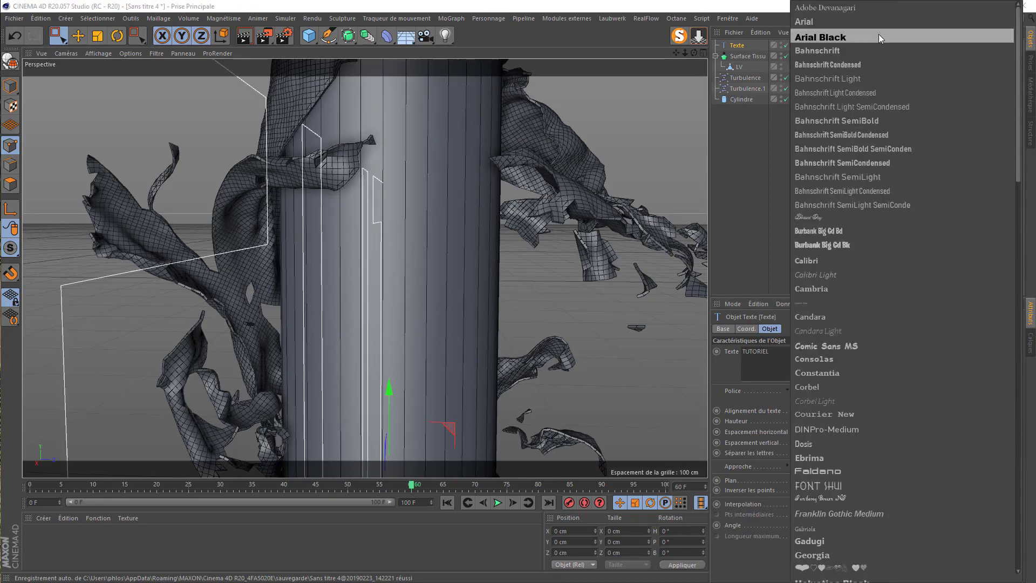
pyautogui.click(878, 36)
pyautogui.click(820, 409)
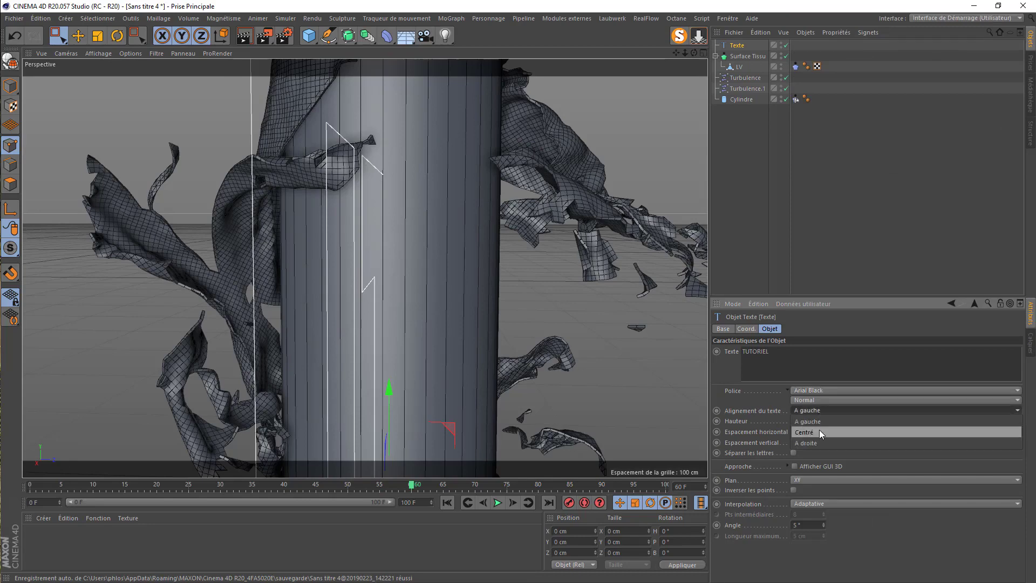
pyautogui.click(819, 430)
# Rotate the text spline a quarter turn about its vertical axis and reduce its height to 21 cm
pyautogui.scroll(-5, 422, 296)
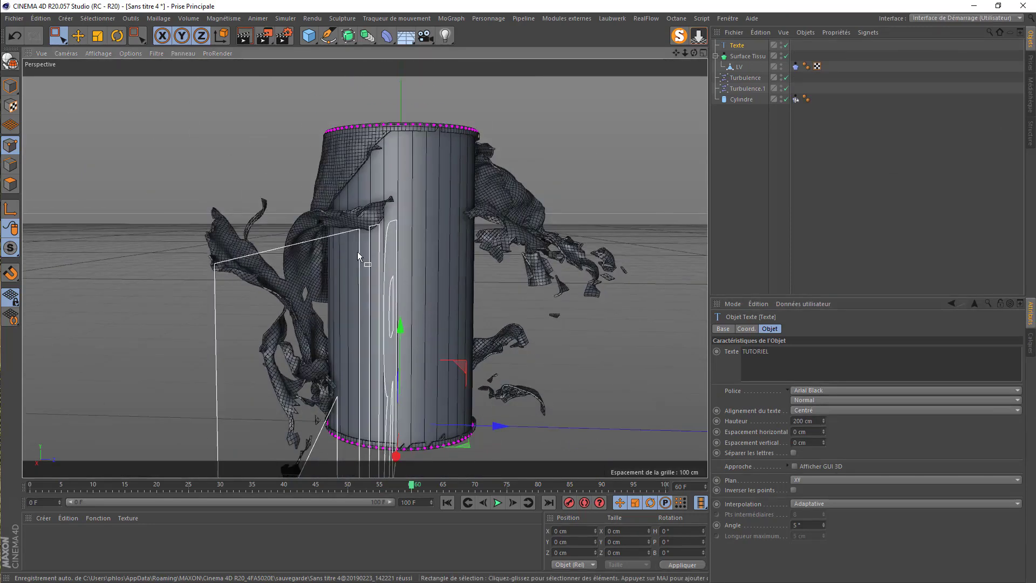
pyautogui.click(117, 36)
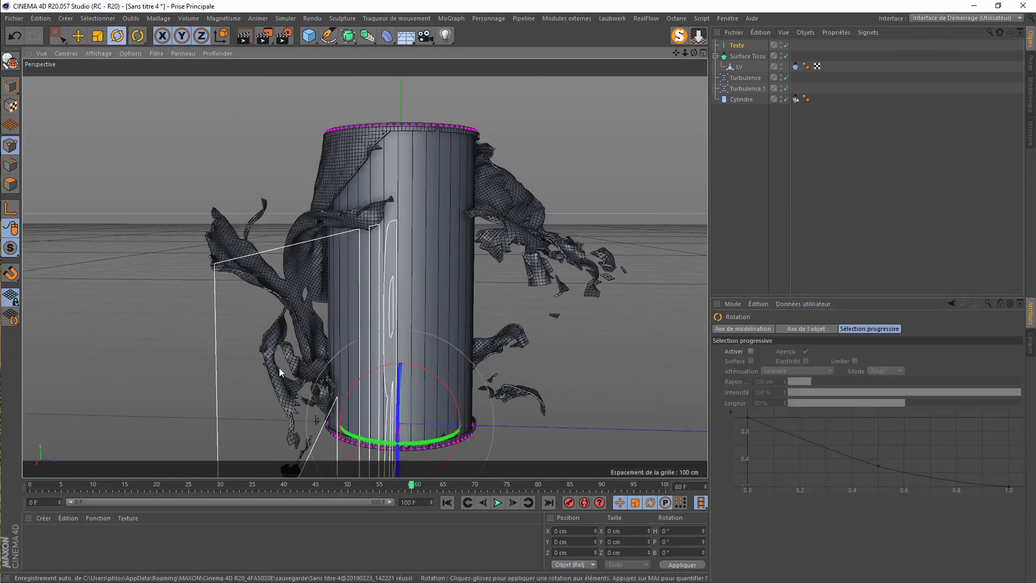
pyautogui.moveTo(369, 440); pyautogui.dragTo(489, 443)
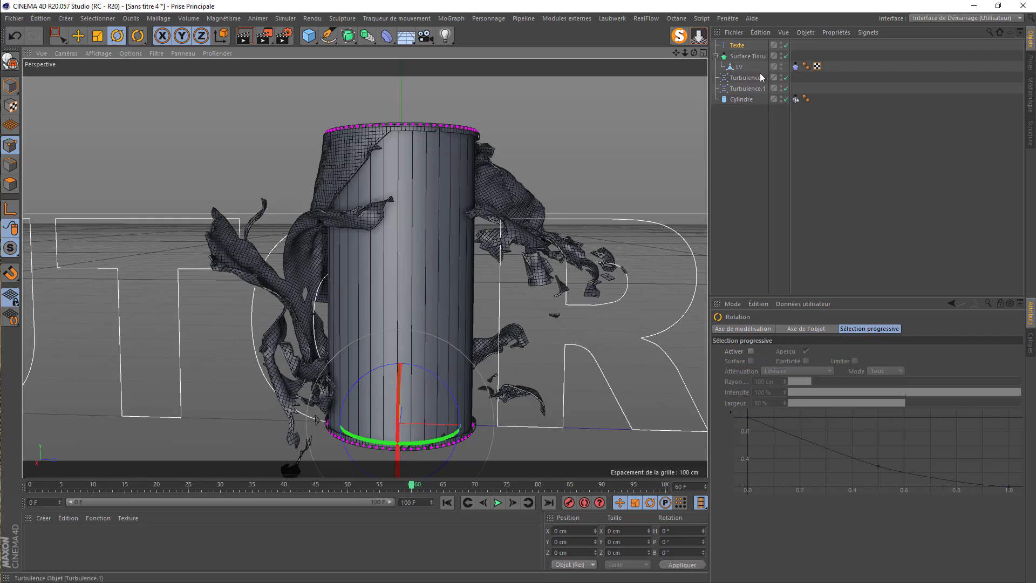
pyautogui.click(737, 45)
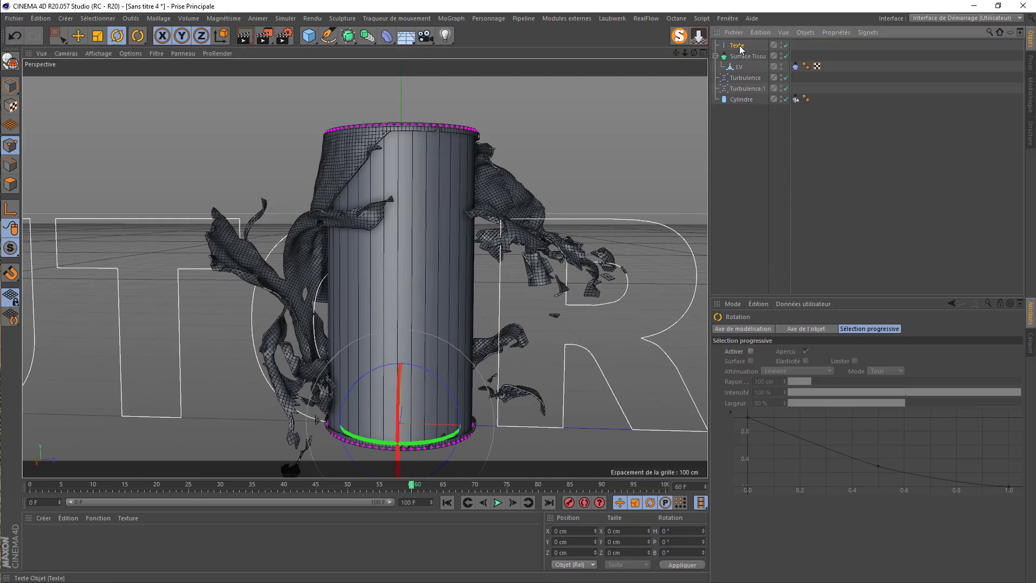
pyautogui.moveTo(823, 421); pyautogui.dragTo(823, 519)
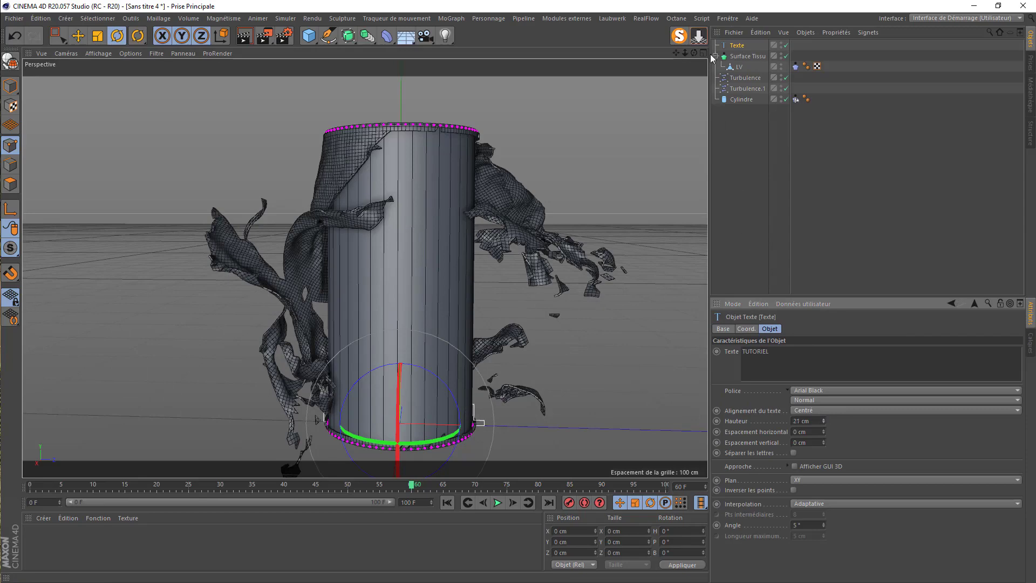
# Move the text spline out in front of the cylinder and raise it to about the cylinder's mid-height
pyautogui.moveTo(694, 53); pyautogui.dragTo(670, 82)
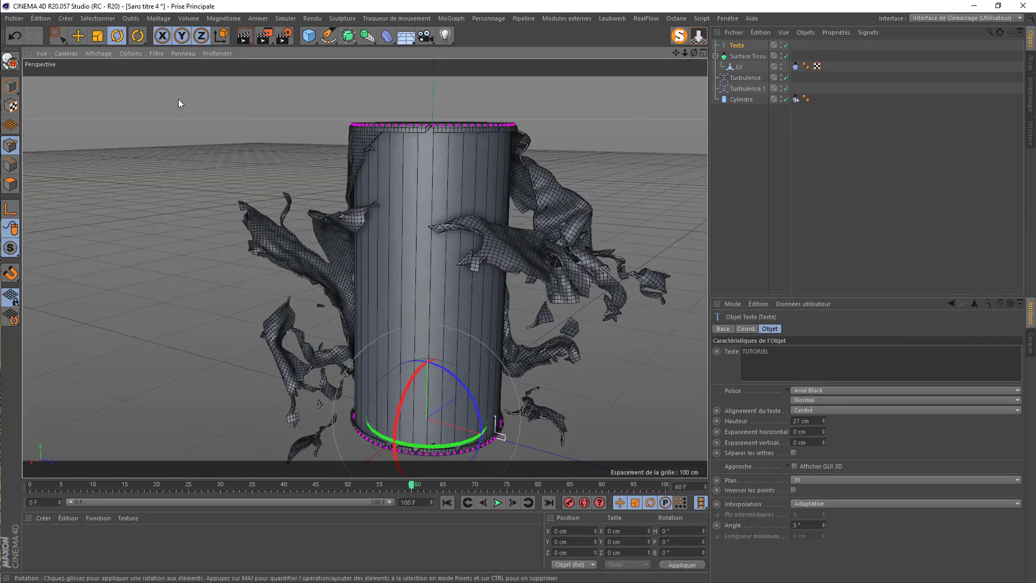
pyautogui.click(78, 36)
pyautogui.moveTo(467, 394); pyautogui.dragTo(417, 418)
pyautogui.moveTo(376, 373); pyautogui.dragTo(348, 289)
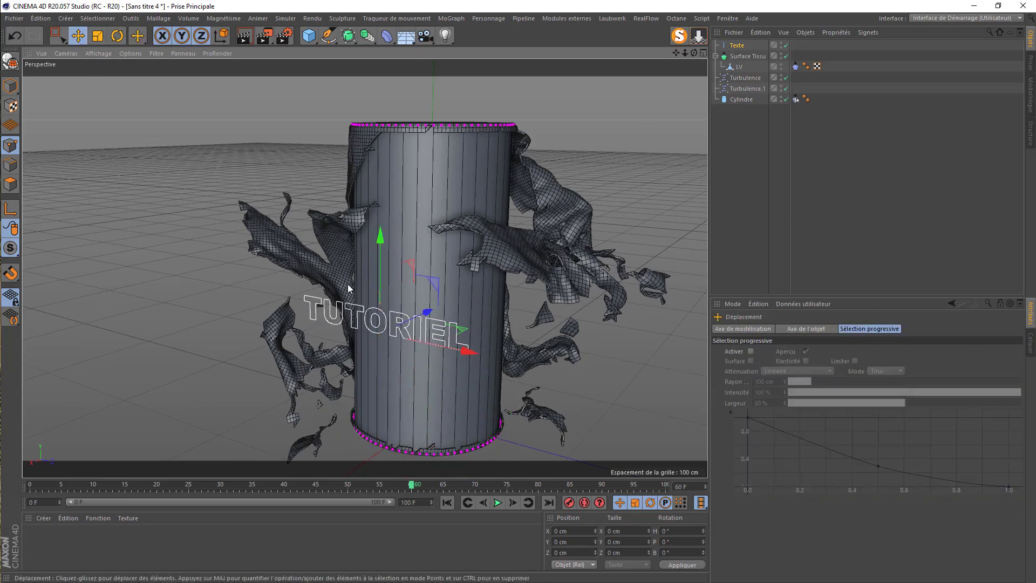
pyautogui.moveTo(379, 242); pyautogui.dragTo(380, 220)
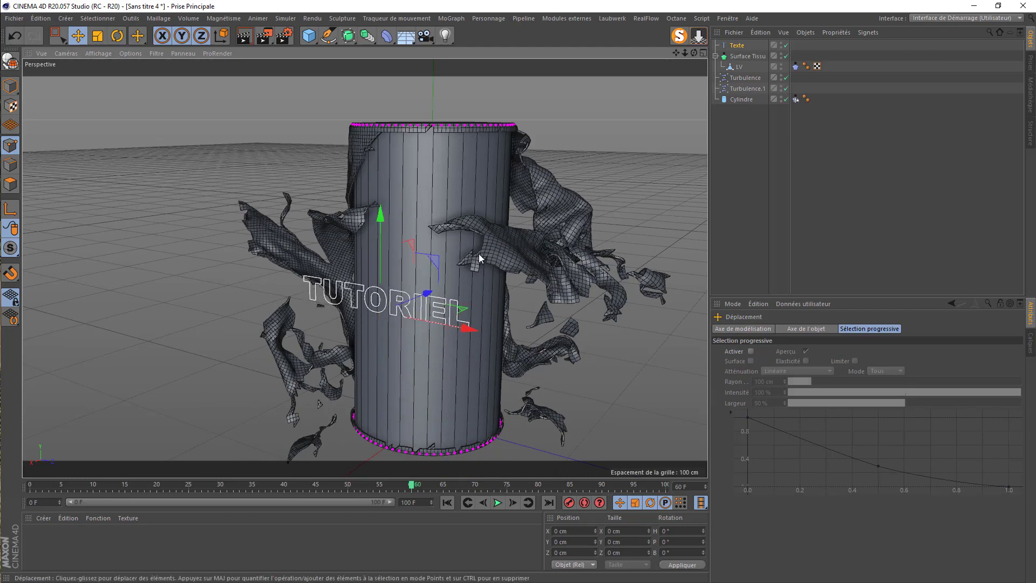
# Collapse the Surface Tissu hierarchy and raise the text spline by about 24 cm along the cylinder
pyautogui.click(717, 56)
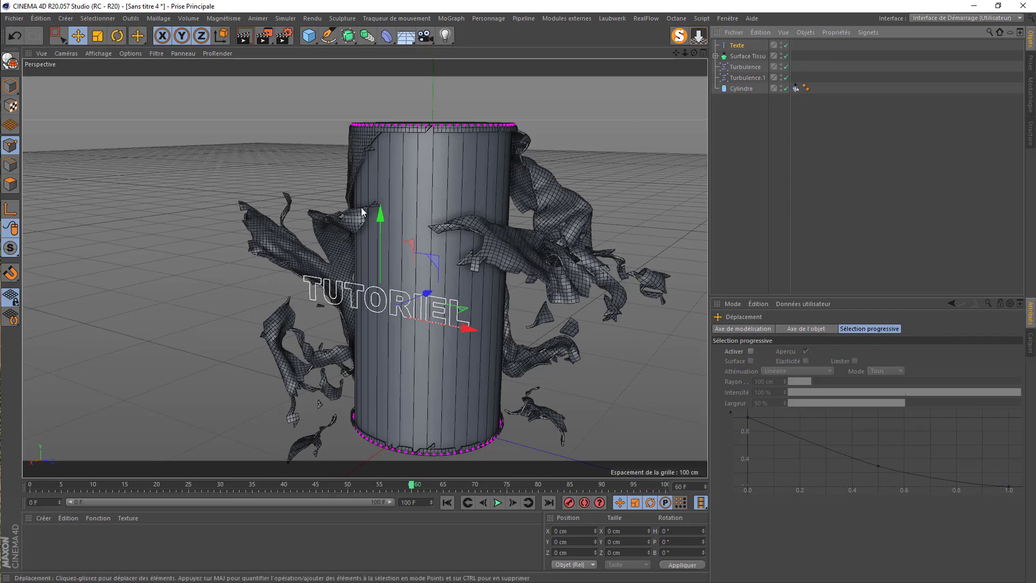
pyautogui.moveTo(694, 53); pyautogui.dragTo(390, 222)
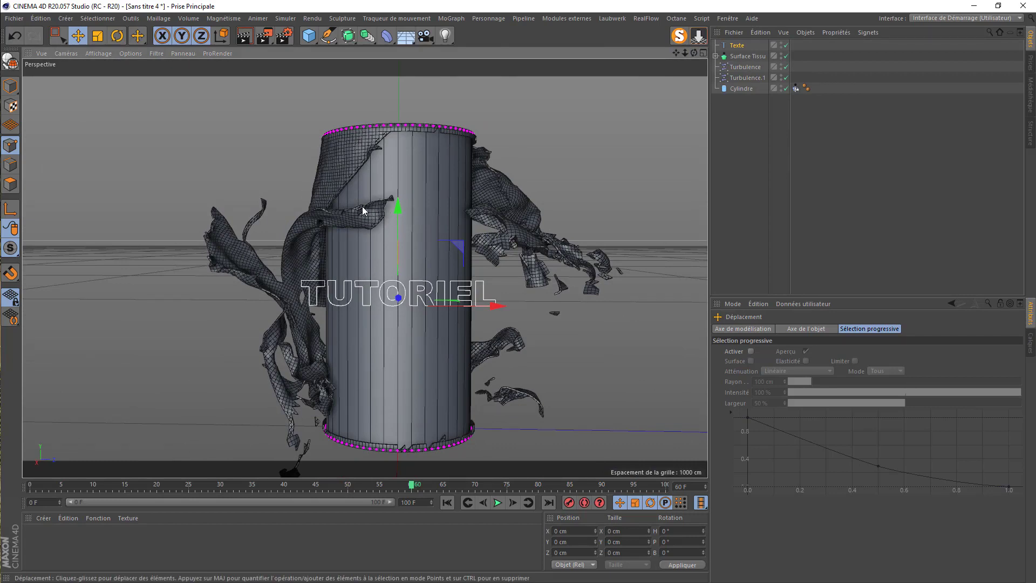
pyautogui.moveTo(397, 211); pyautogui.dragTo(398, 172)
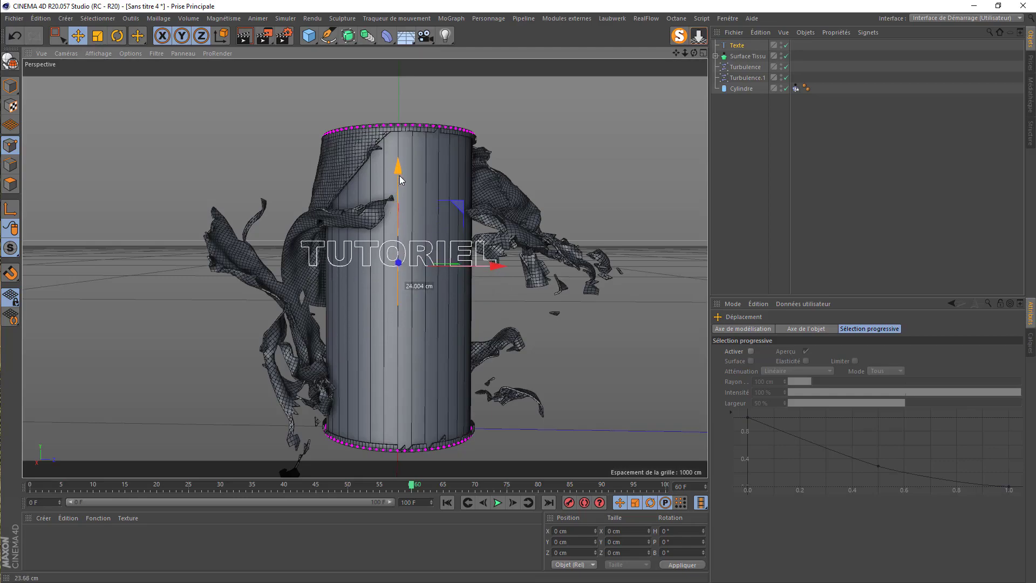
# Switch to the Droite view and set the text's height to 15 cm so it fits the cylinder's width
pyautogui.moveTo(694, 52)
pyautogui.mouseDown()
pyautogui.moveTo(620, 56)
pyautogui.moveTo(586, 33)
pyautogui.moveTo(704, 75)
pyautogui.moveTo(760, 57)
pyautogui.moveTo(694, 53)
pyautogui.mouseUp()
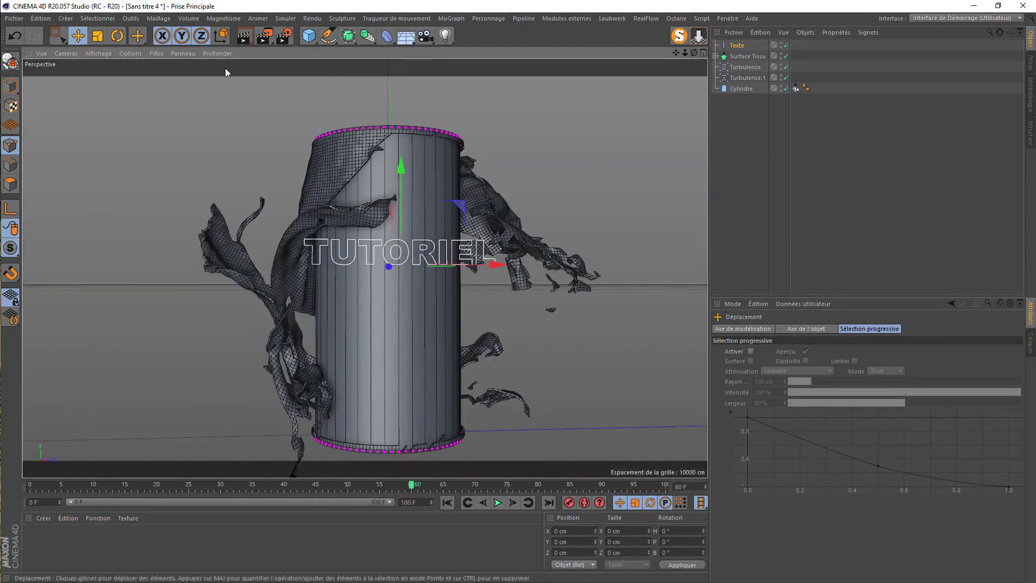
pyautogui.click(66, 52)
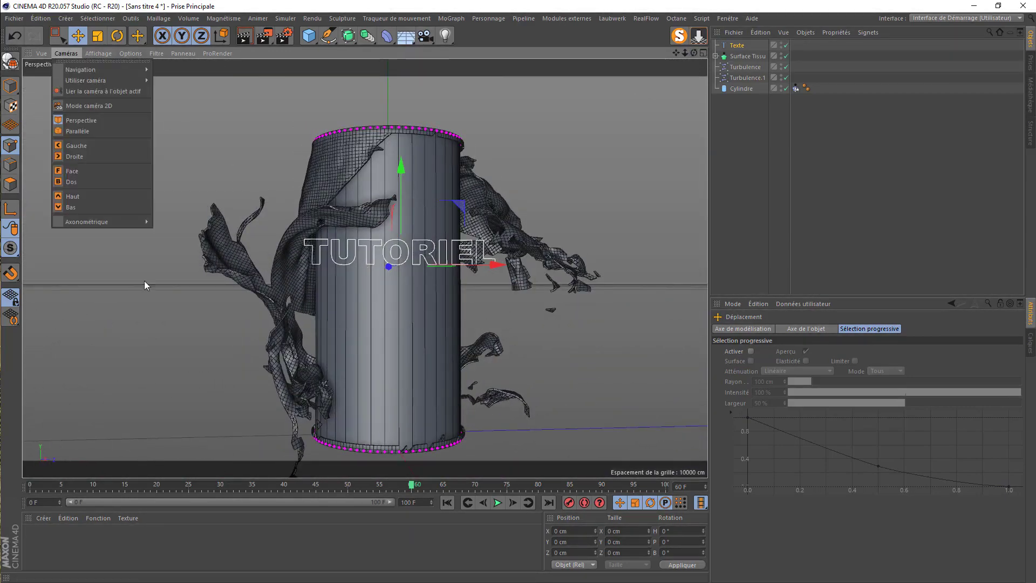
pyautogui.click(124, 156)
pyautogui.scroll(5, 372, 162)
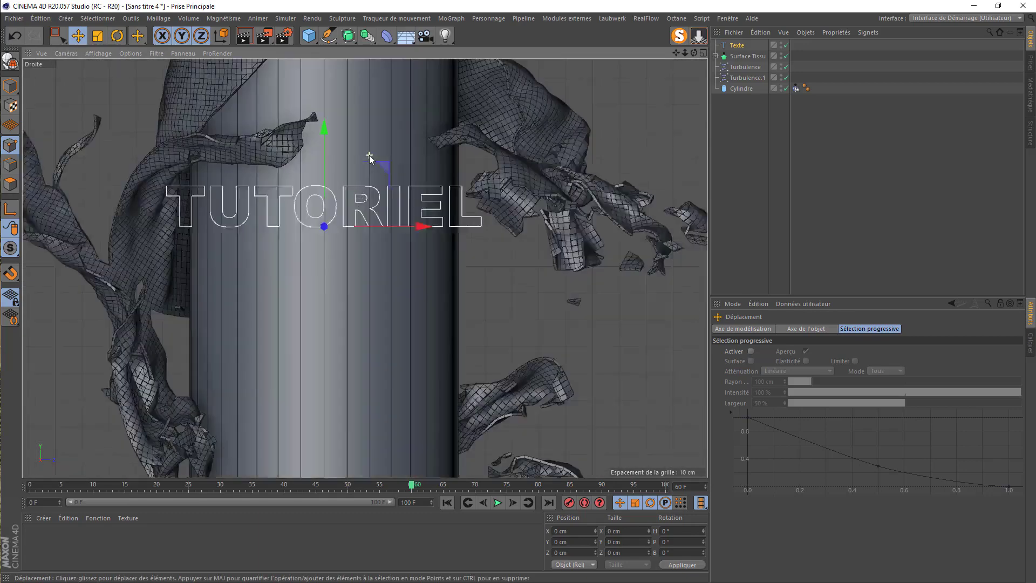
pyautogui.click(742, 46)
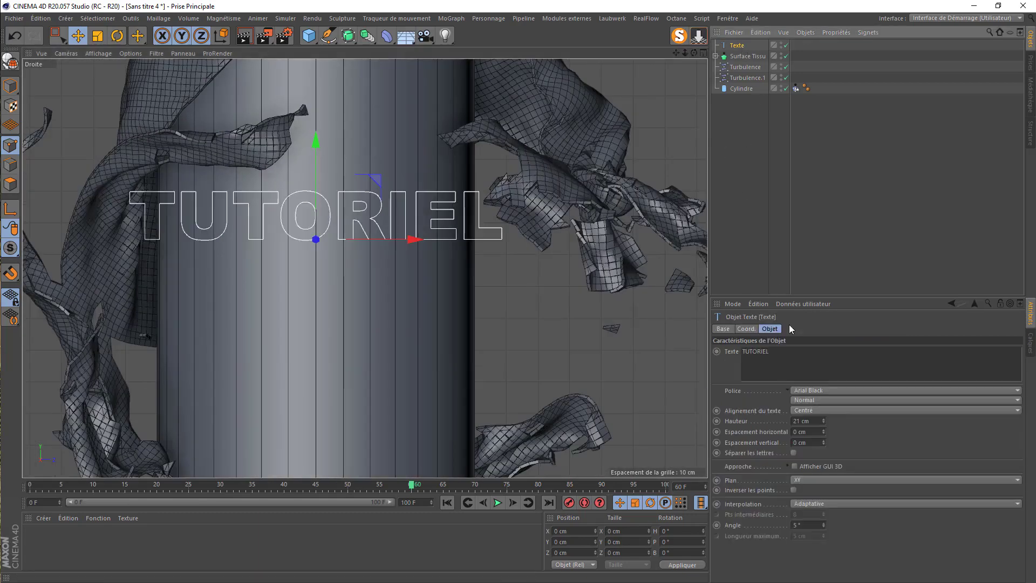
pyautogui.moveTo(825, 421); pyautogui.dragTo(821, 422)
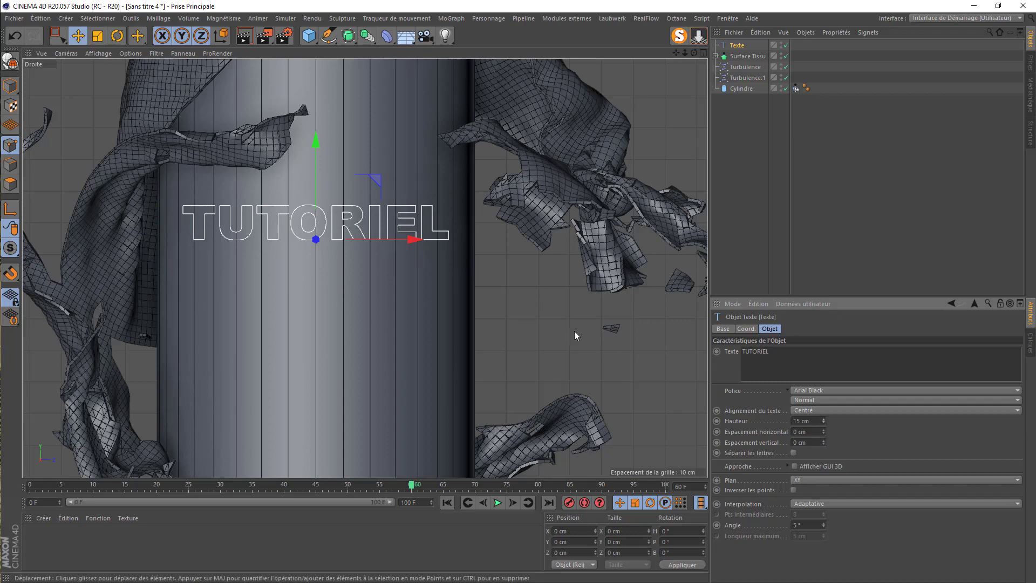
# Set the text's interpolation to Uniforme and convert it to an editable spline
pyautogui.click(807, 503)
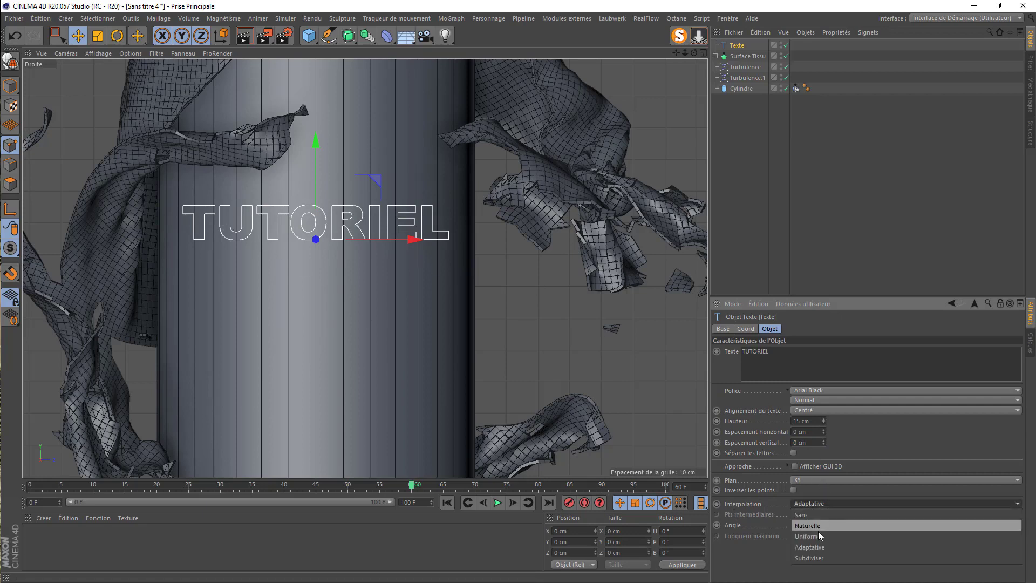
pyautogui.click(816, 535)
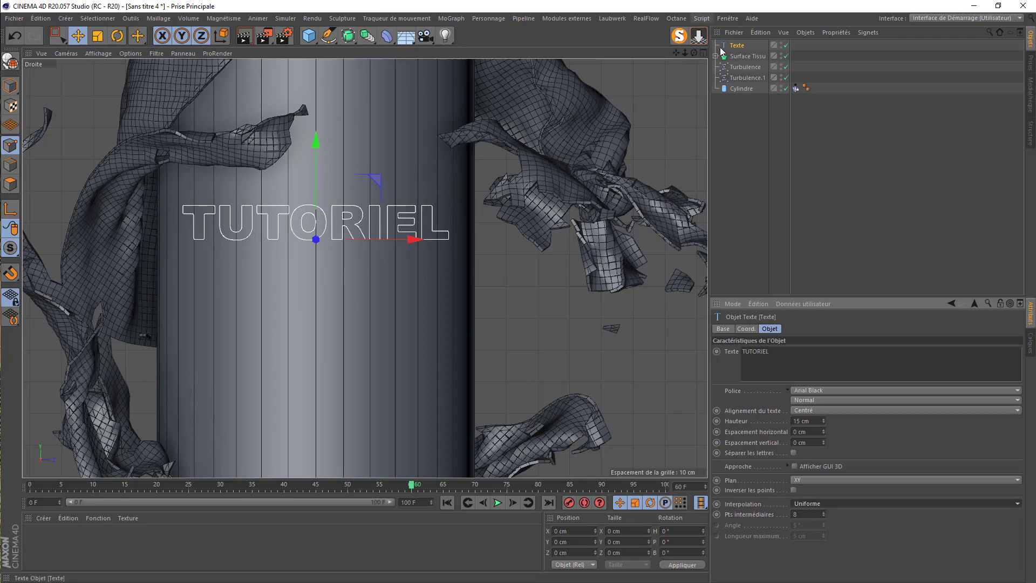
pyautogui.click(742, 50)
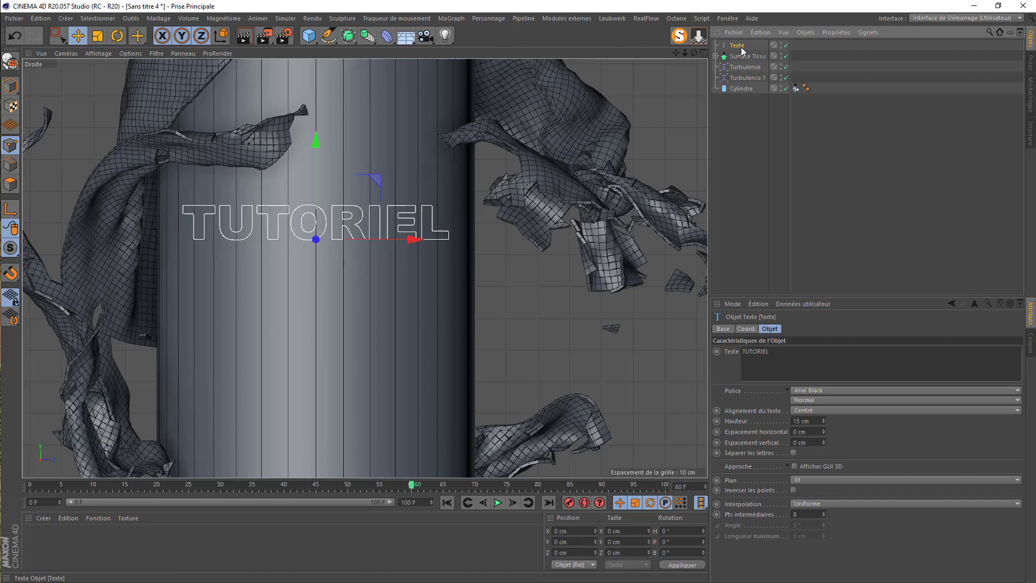
pyautogui.click(11, 61)
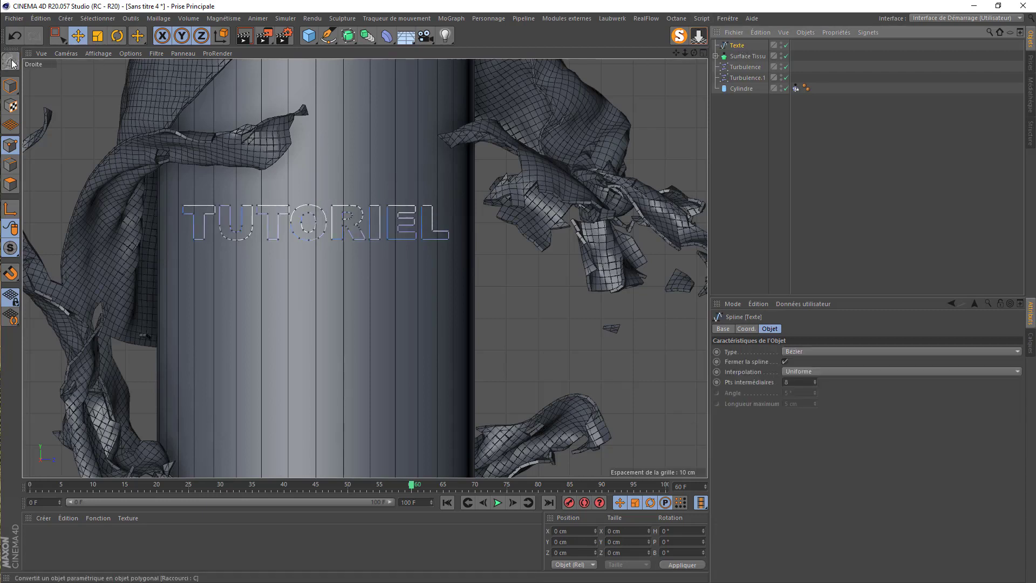
# Project the Texte spline onto the cylinder's surface with the Projeter tool in Vue mode
pyautogui.click(156, 19)
pyautogui.moveTo(169, 86)
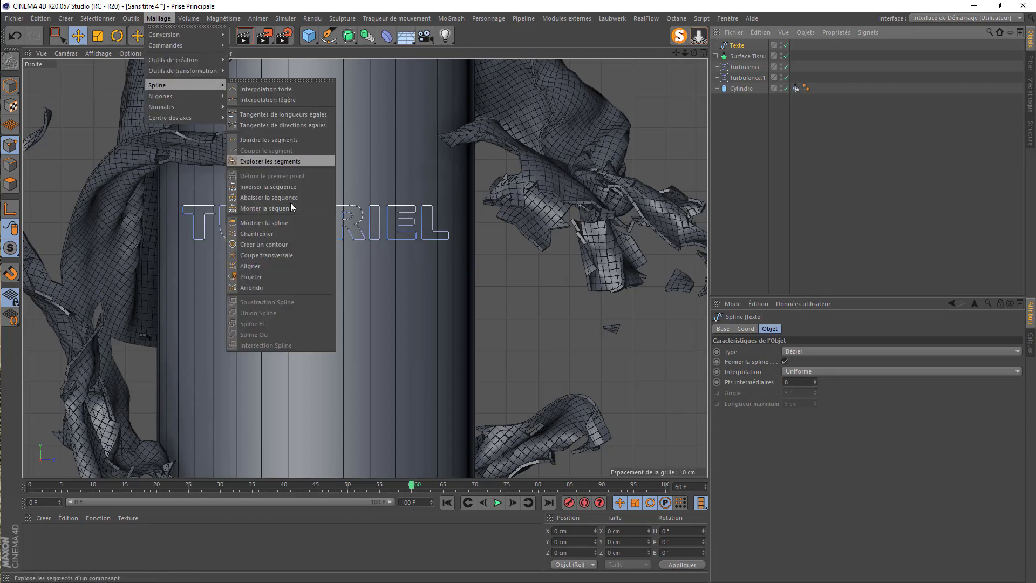
pyautogui.click(262, 274)
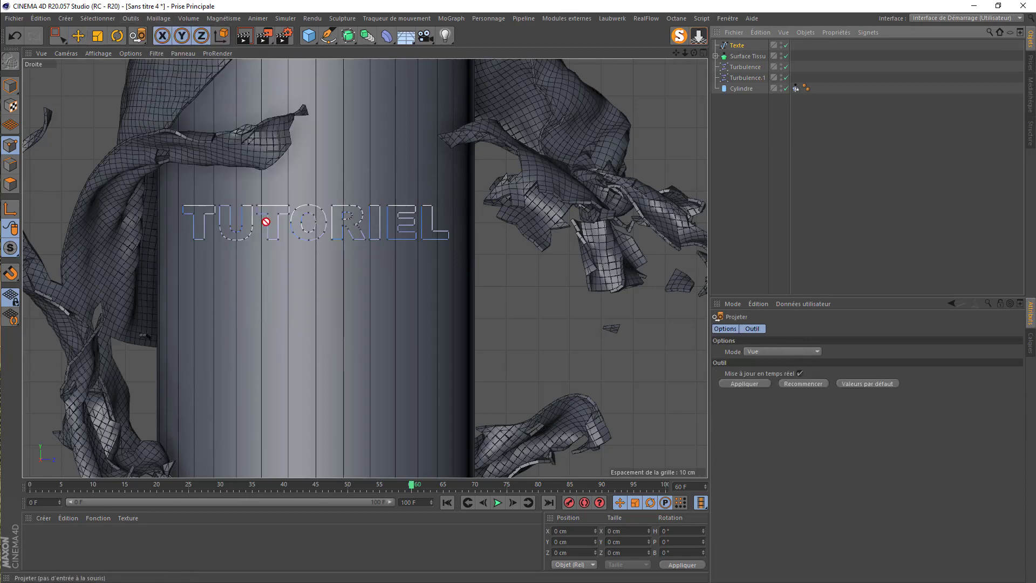
pyautogui.click(784, 351)
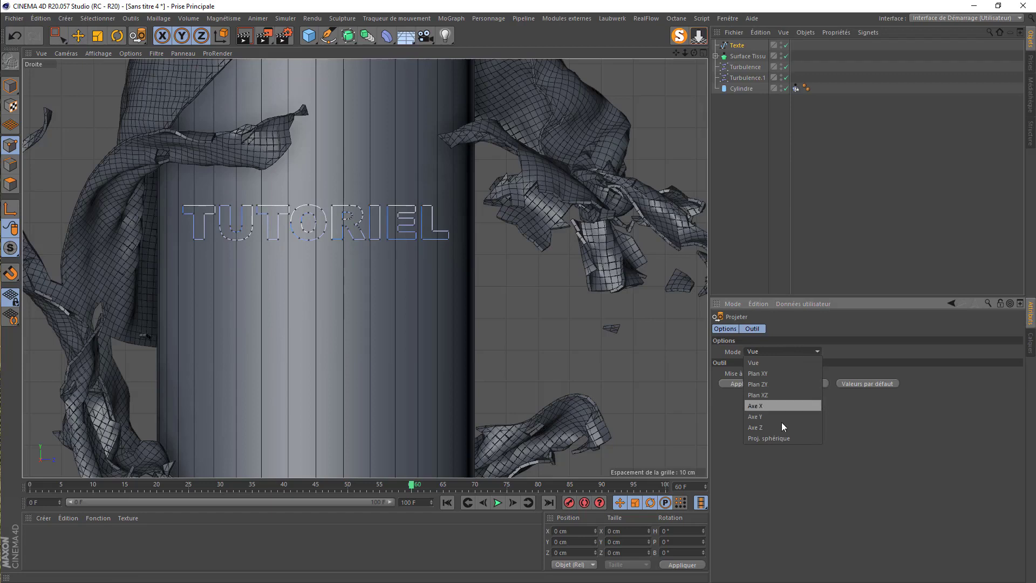
pyautogui.click(769, 362)
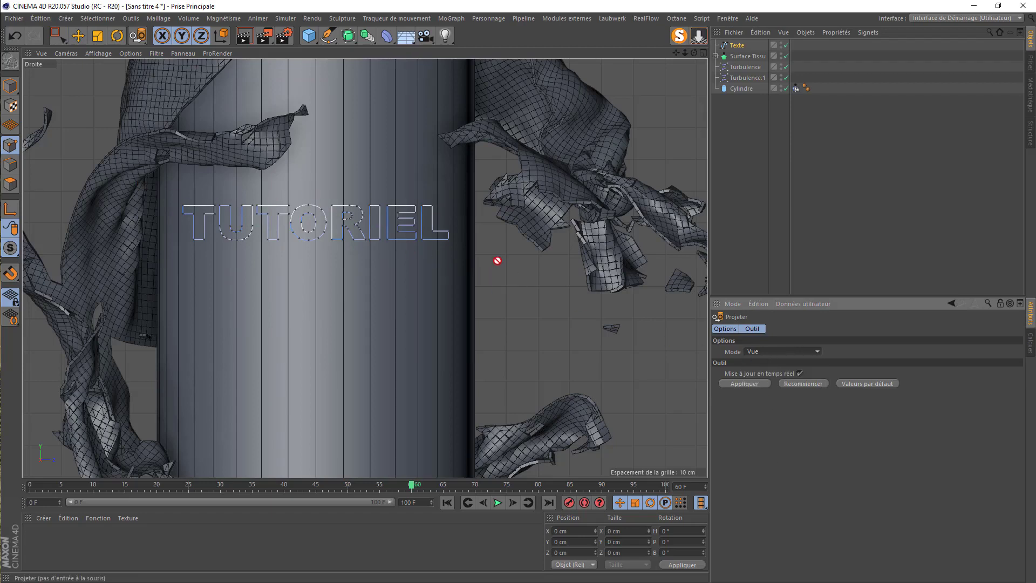
pyautogui.click(744, 384)
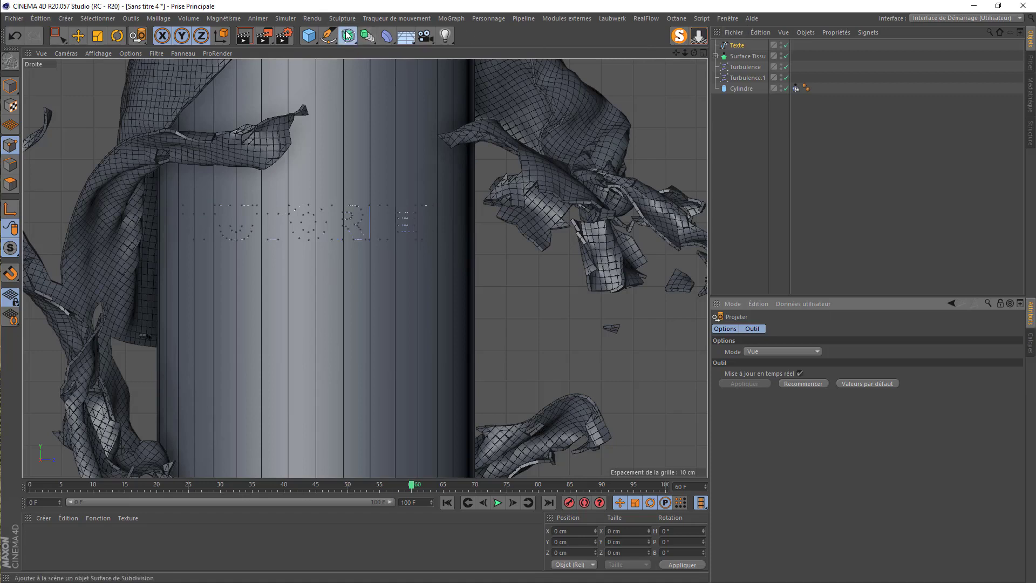
# Add an Extrusion object and make the projected Texte spline its child
pyautogui.moveTo(348, 36); pyautogui.dragTo(462, 51)
pyautogui.moveTo(742, 56); pyautogui.dragTo(740, 47)
pyautogui.click(740, 47)
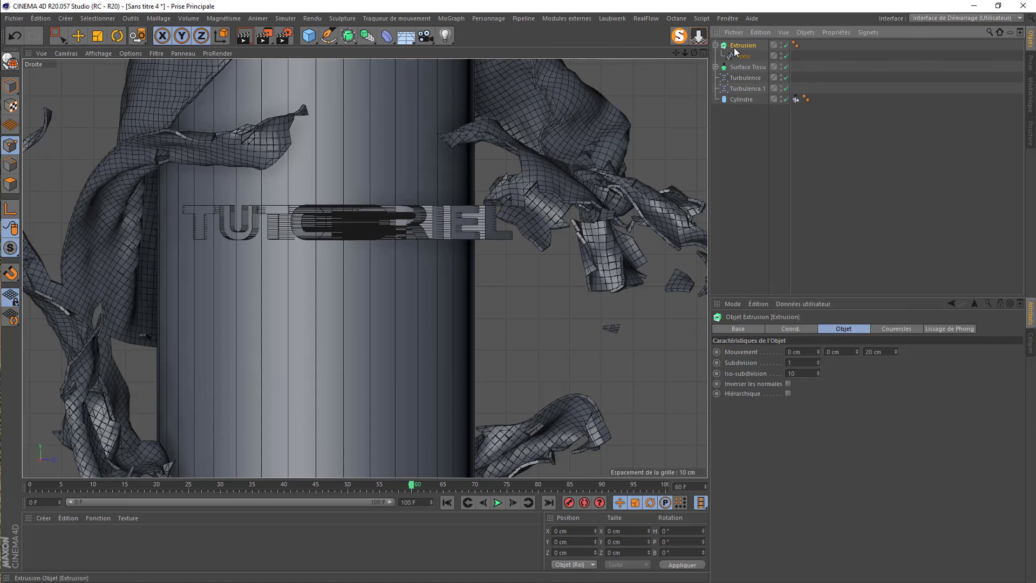
# Set the Extrusion's movement to 1 cm in X and 0 cm in Z, and view the lettering up close in perspective
pyautogui.doubleClick(890, 353)
pyautogui.write('0')
pyautogui.press('Return')
pyautogui.doubleClick(807, 351)
pyautogui.write('1')
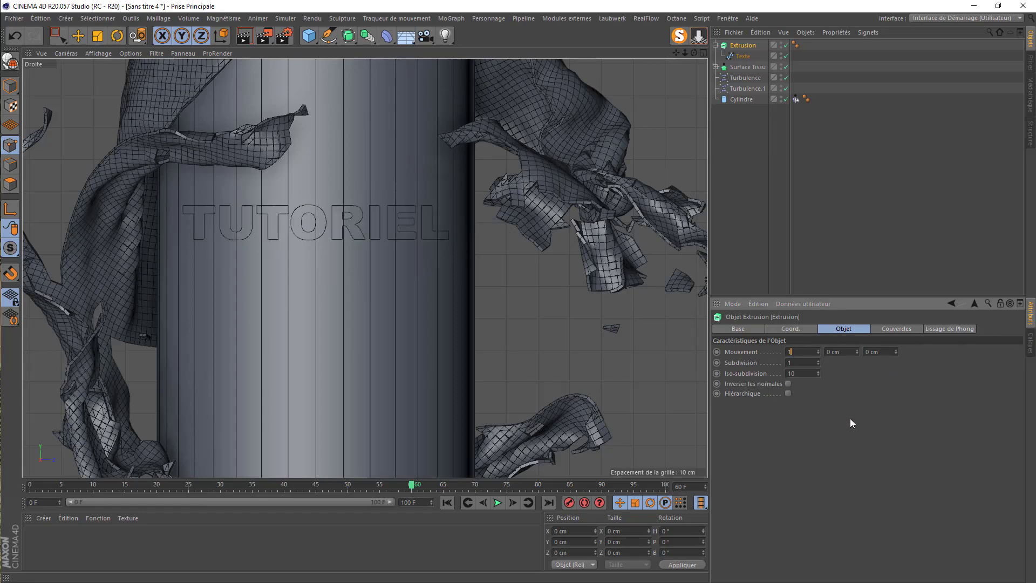
pyautogui.click(63, 54)
pyautogui.click(76, 121)
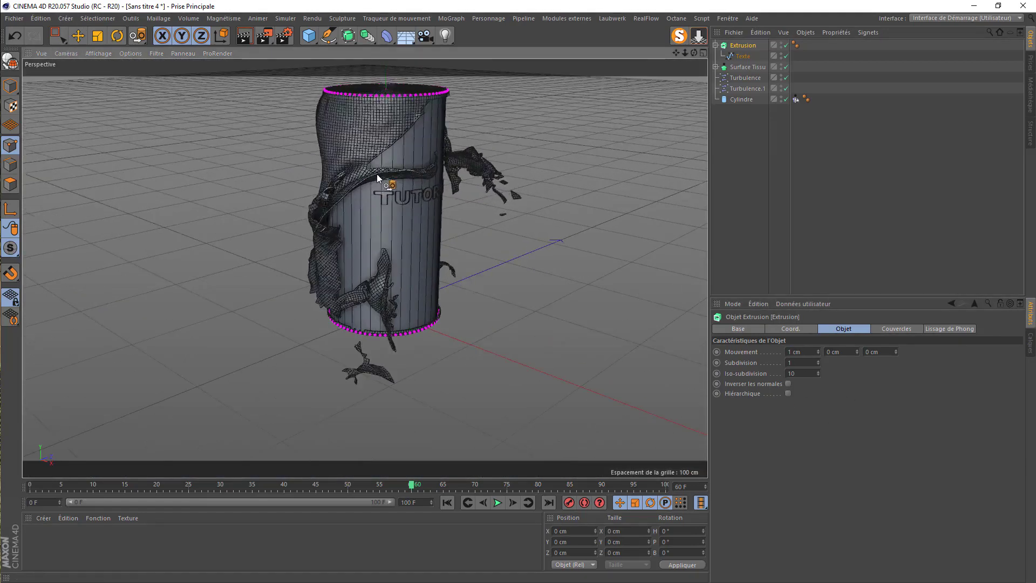
pyautogui.scroll(8, 376, 174)
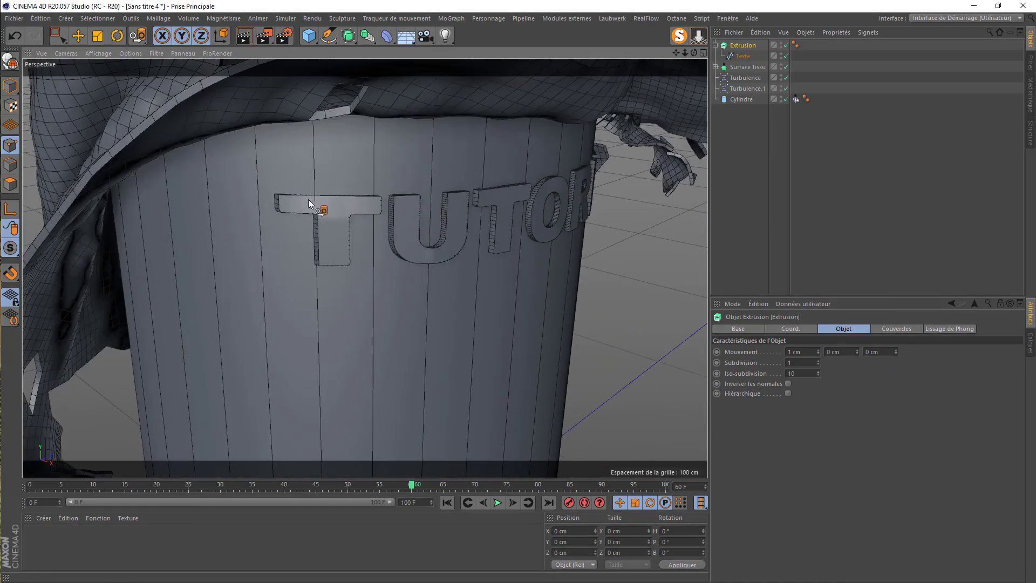
# Load the Generic Leather 01 material from the media library into the scene's materials
pyautogui.moveTo(694, 52); pyautogui.dragTo(669, 114)
pyautogui.moveTo(365, 268); pyautogui.dragTo(356, 245)
pyautogui.scroll(-6, 488, 238)
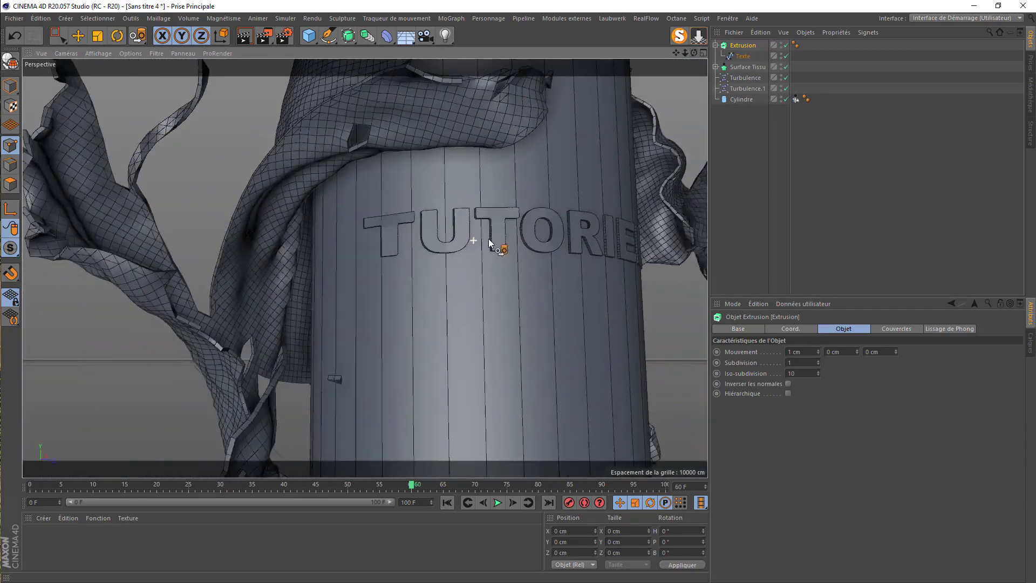
pyautogui.moveTo(675, 53); pyautogui.dragTo(337, 238)
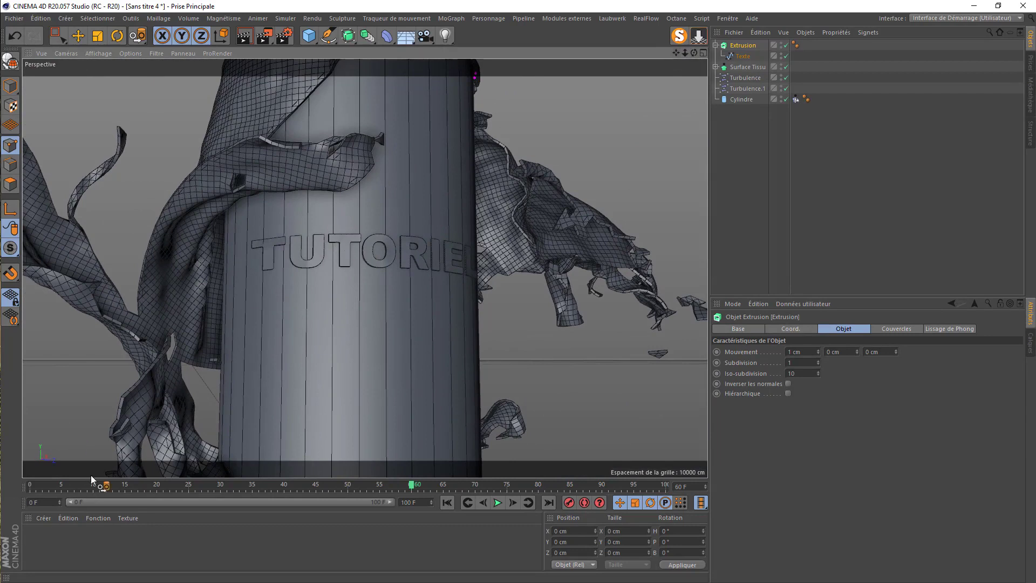
pyautogui.click(1027, 91)
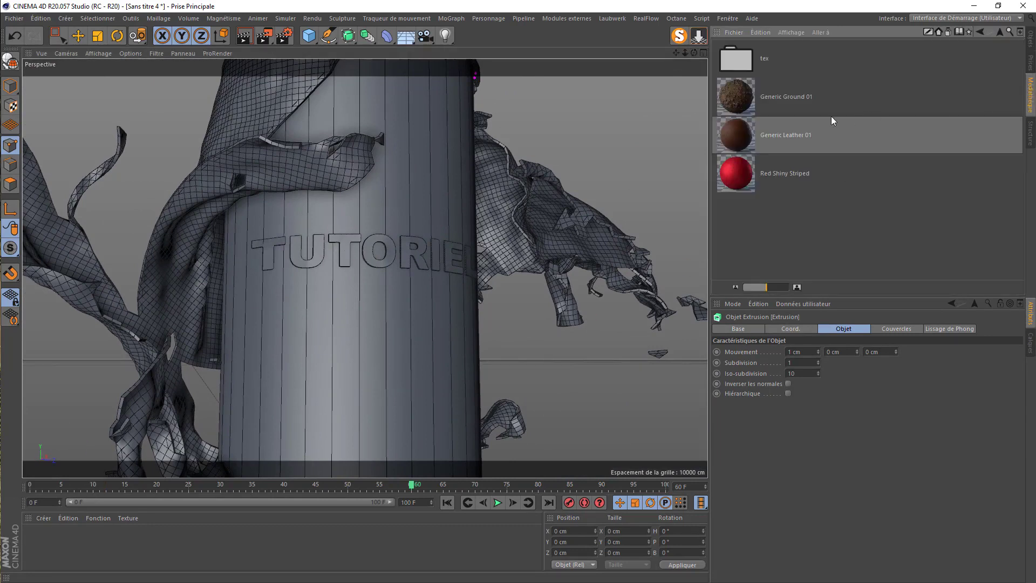
pyautogui.moveTo(747, 134); pyautogui.dragTo(178, 540)
pyautogui.moveTo(70, 567); pyautogui.dragTo(69, 565)
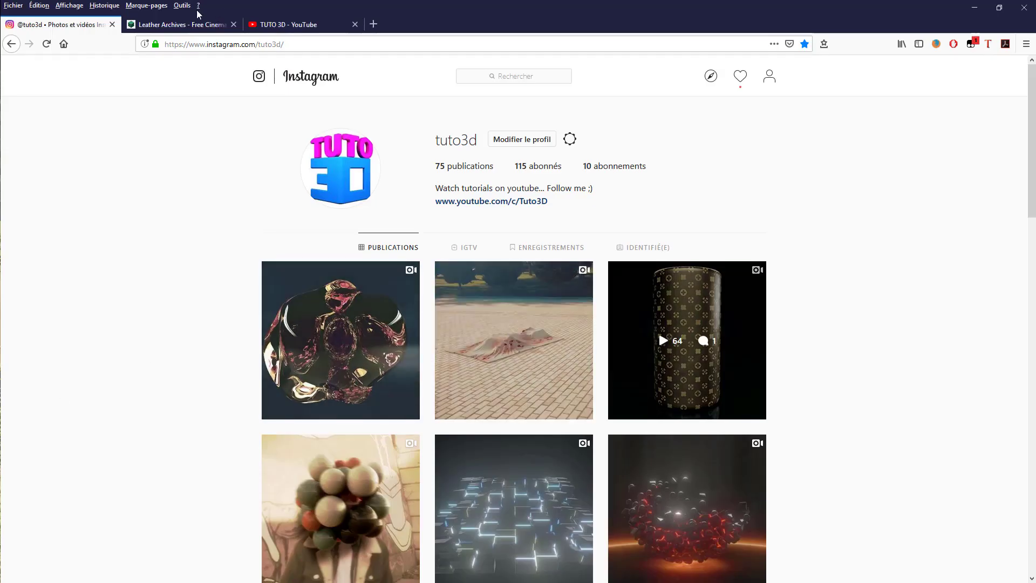
# Switch to the web browser to look over the Tuto 3D video list and C4DCenter's free leather materials, and return to Cinema 4D
pyautogui.click(286, 31)
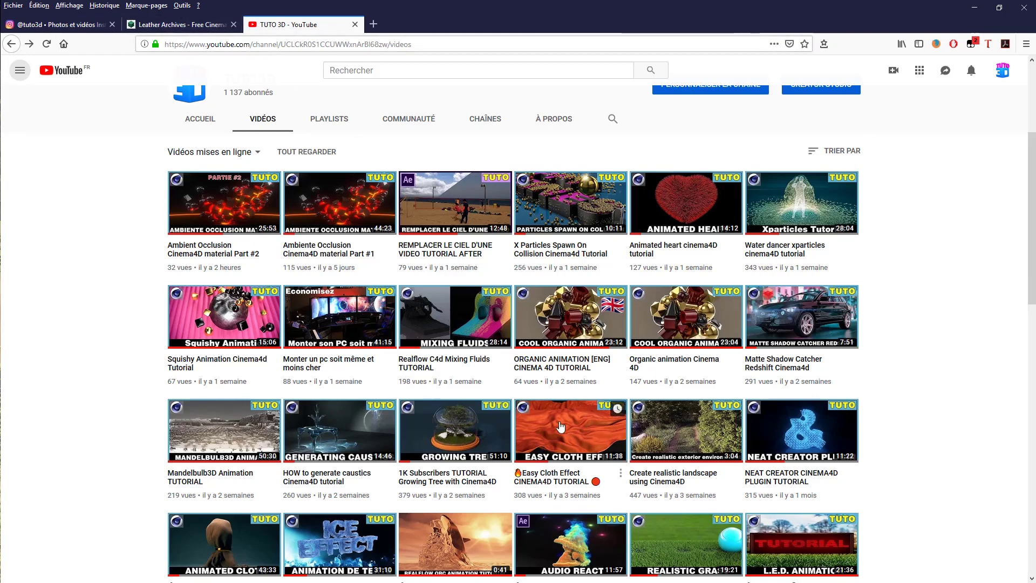
pyautogui.click(163, 26)
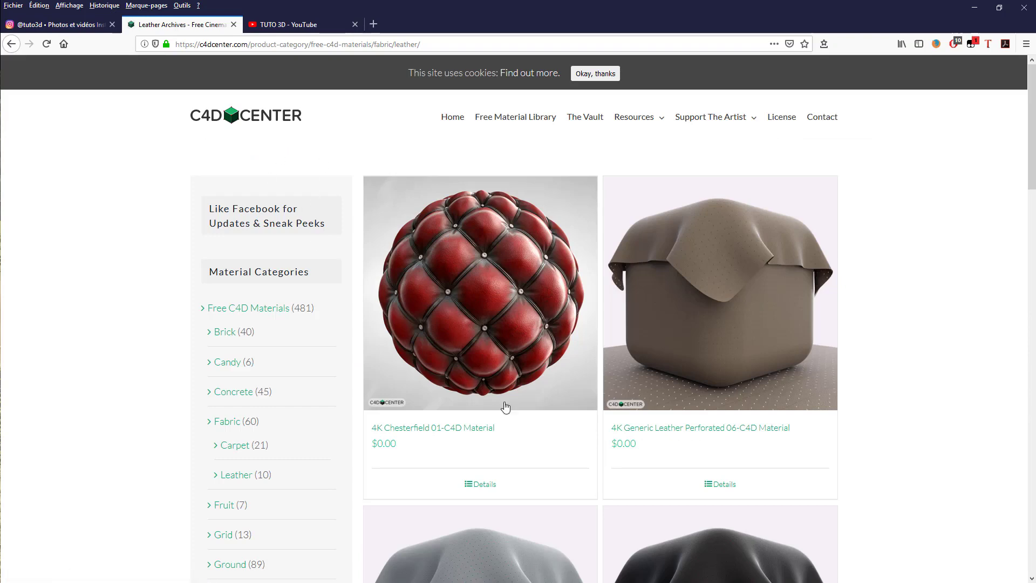
pyautogui.scroll(-3, 507, 409)
pyautogui.scroll(-9, 513, 410)
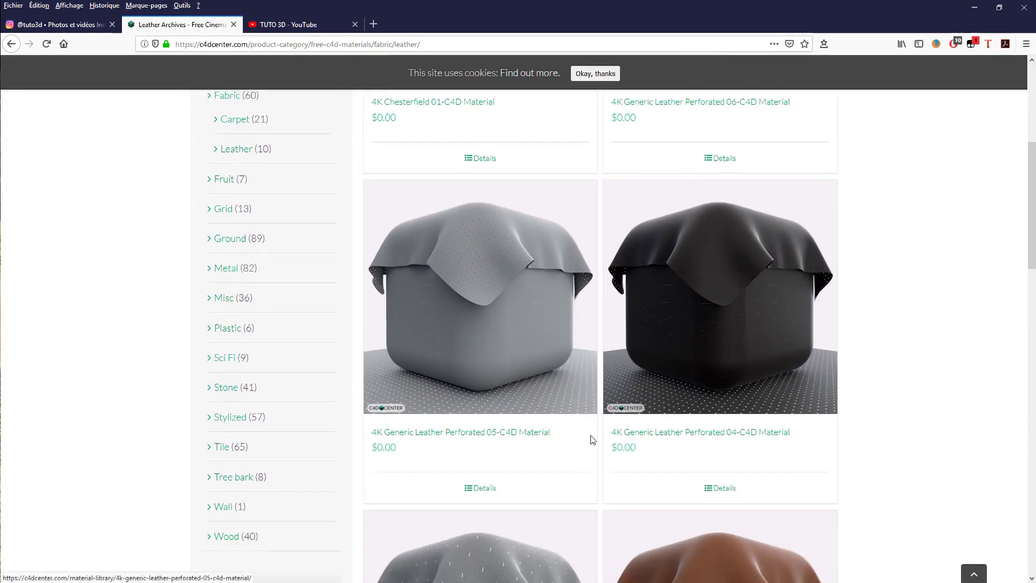
pyautogui.scroll(-10, 610, 400)
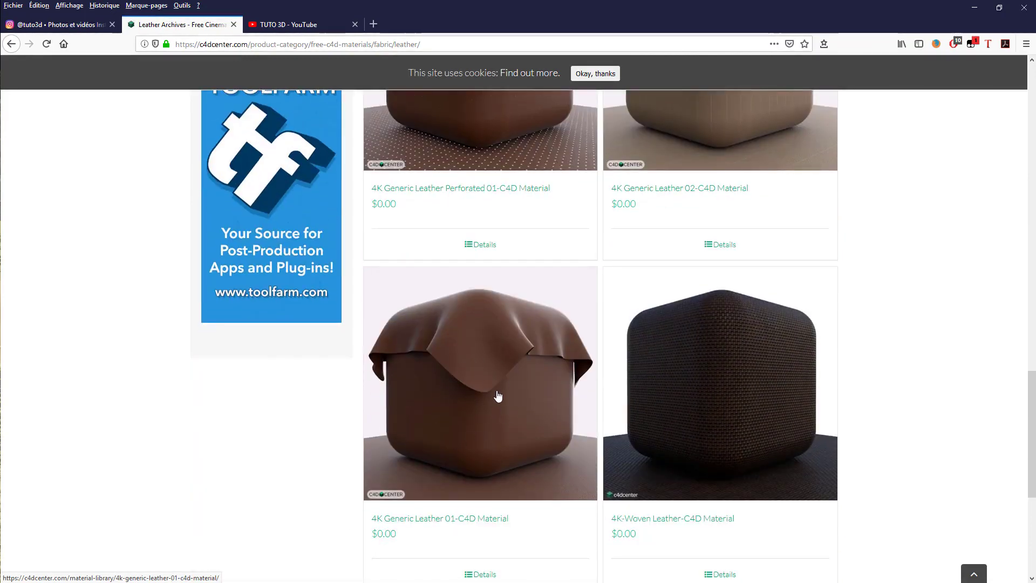
pyautogui.scroll(6, 497, 393)
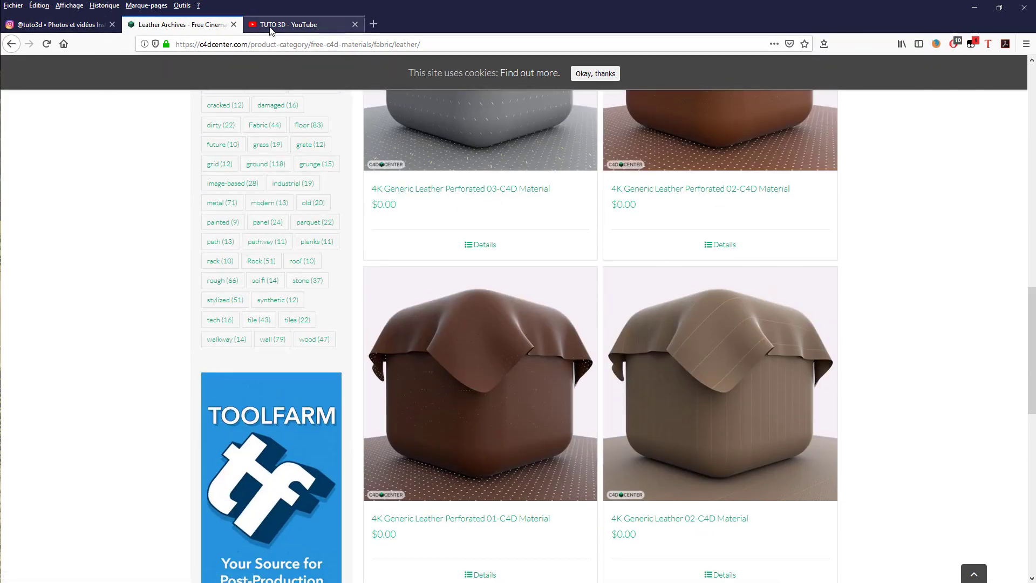
pyautogui.click(291, 24)
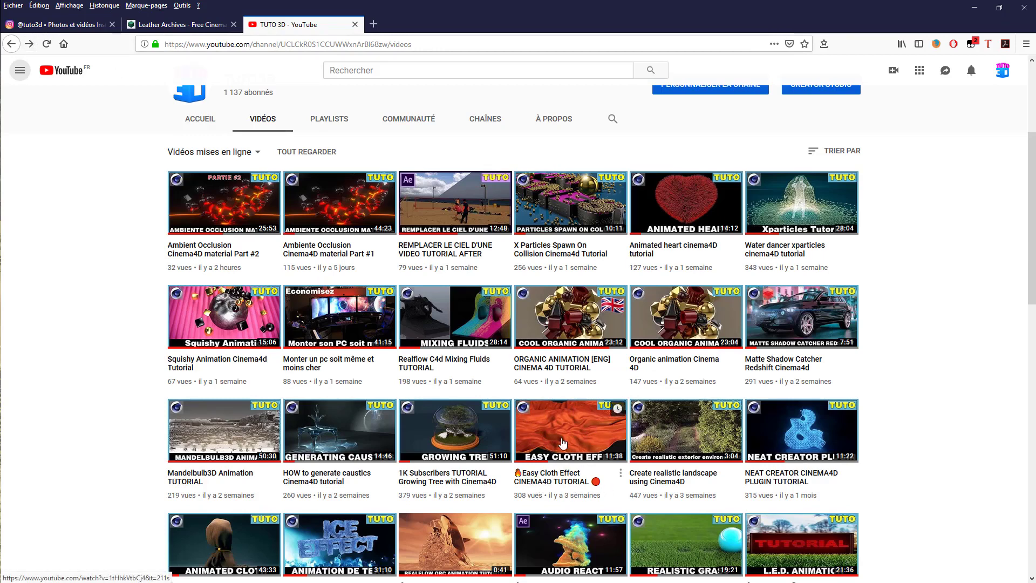
pyautogui.click(974, 9)
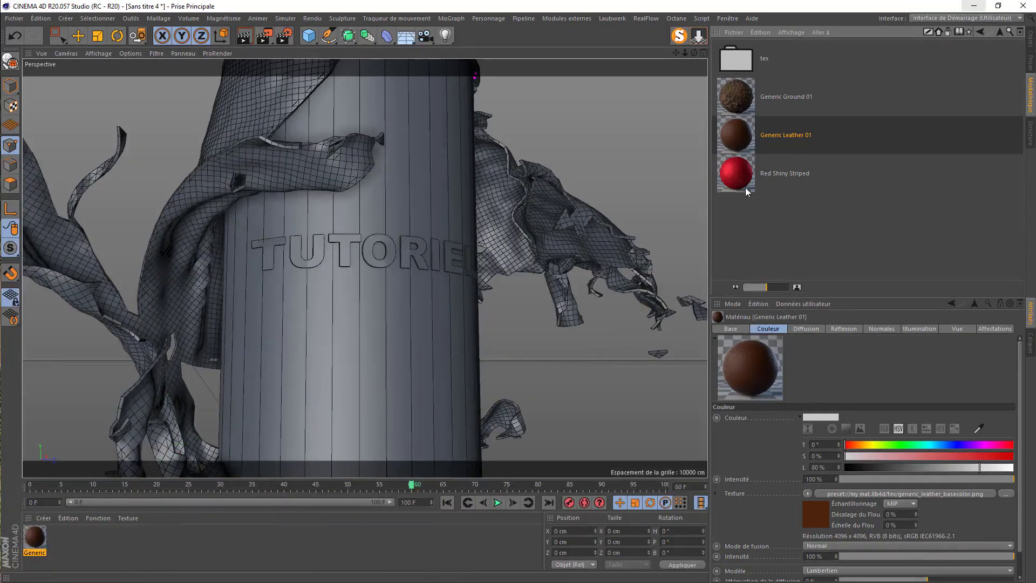
# Apply the Generic Leather 01 material to the torn cloth and place its colour texture inside a Calque shader
pyautogui.click(36, 544)
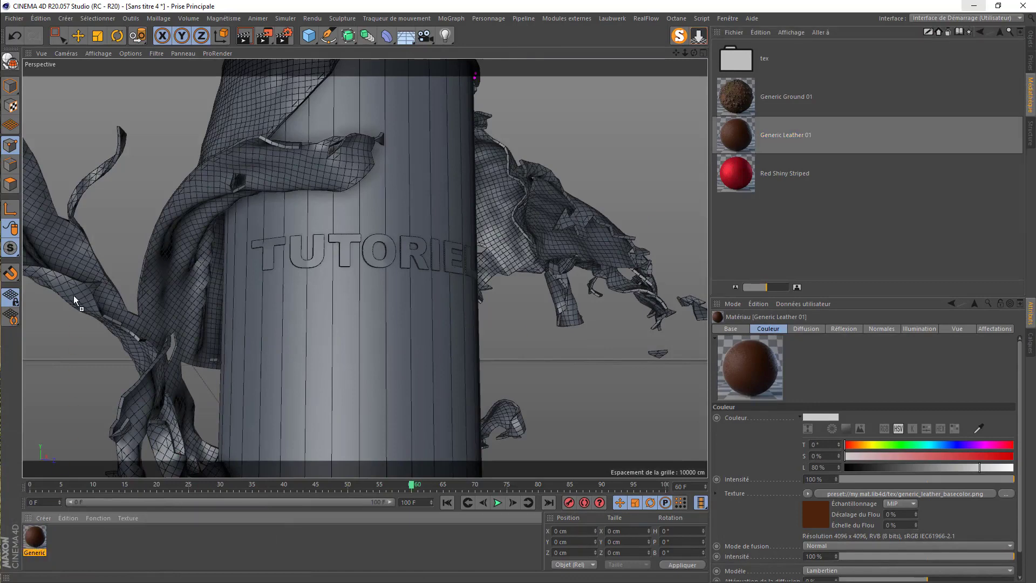
pyautogui.moveTo(67, 247); pyautogui.dragTo(67, 248)
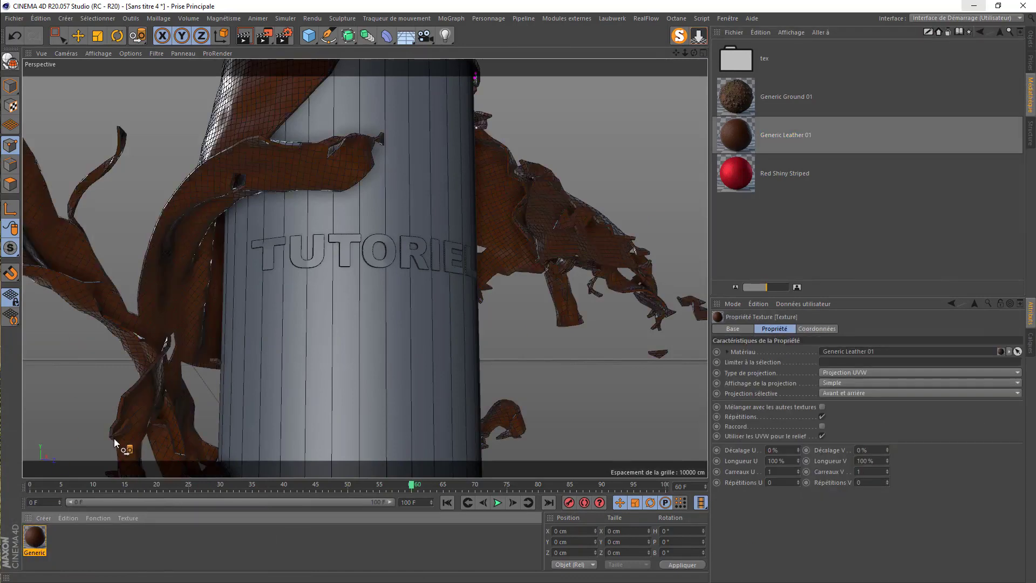
pyautogui.doubleClick(35, 535)
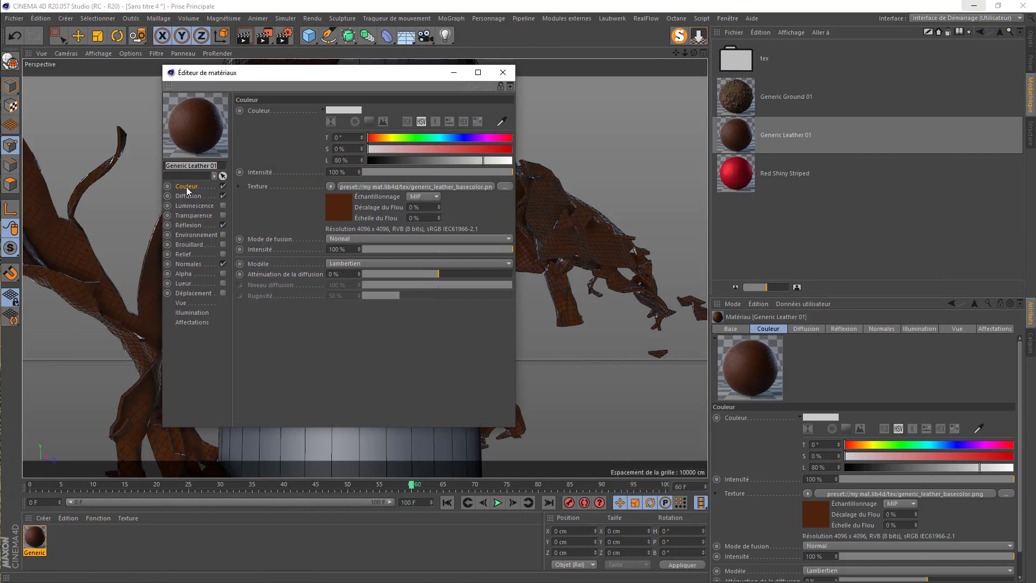
pyautogui.click(330, 187)
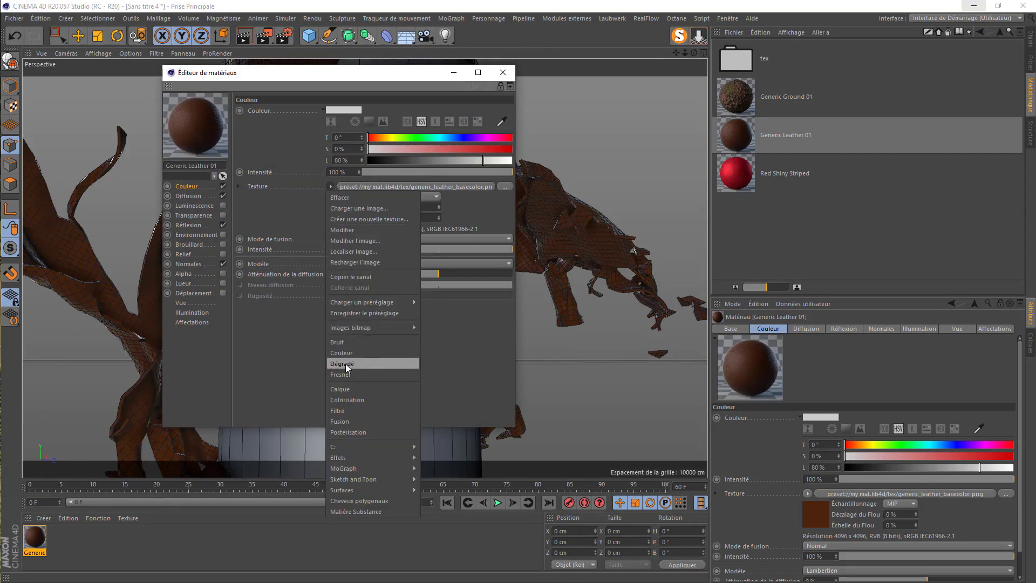
pyautogui.click(344, 389)
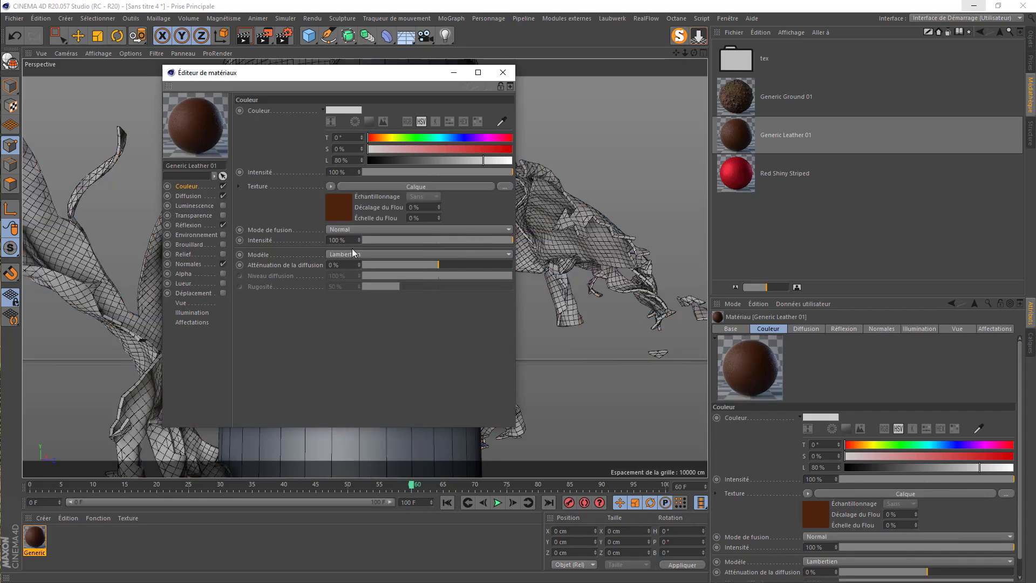
pyautogui.click(338, 208)
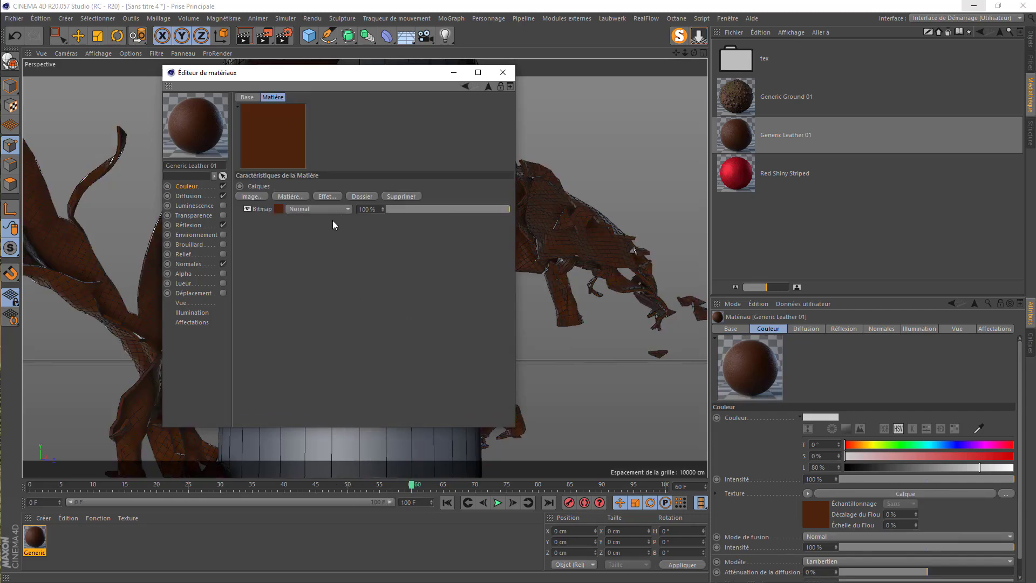
# Add 142_Louis Vuitton leather texture-seamless.jpg from the desktop's tuto folder as an image layer, without copying it to the project location
pyautogui.click(246, 196)
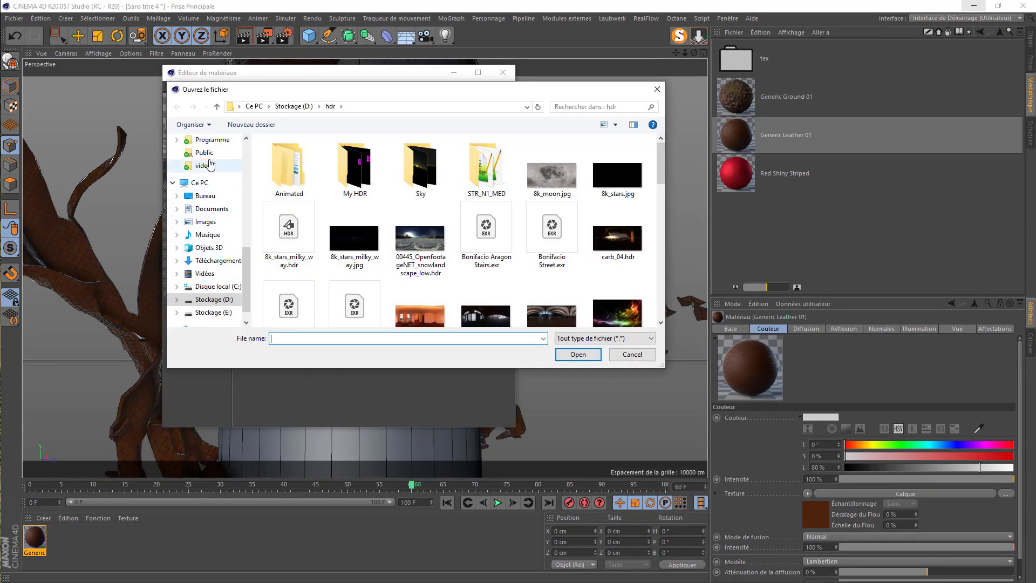
pyautogui.click(205, 195)
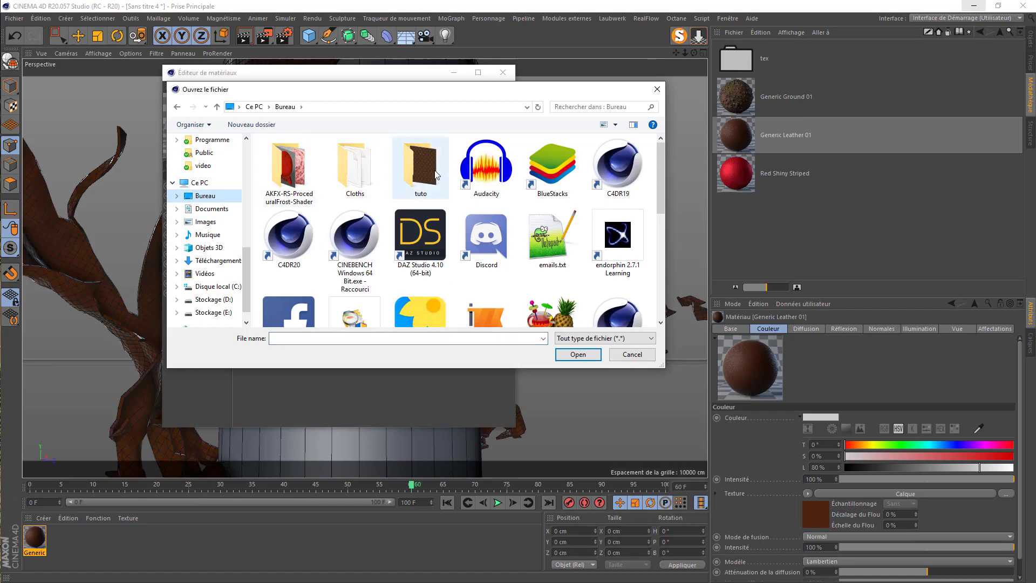
pyautogui.doubleClick(436, 174)
pyautogui.click(286, 165)
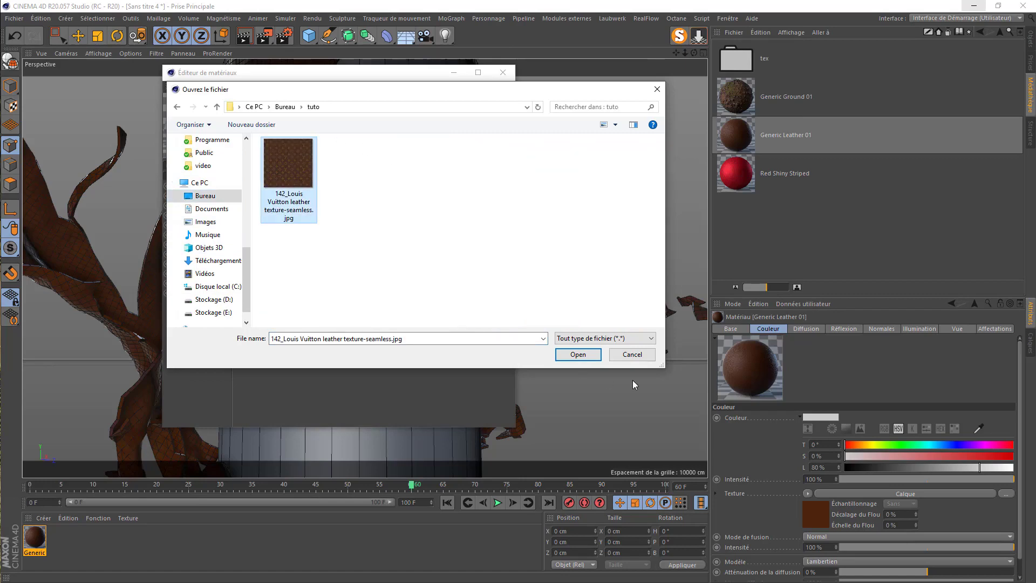
pyautogui.click(575, 354)
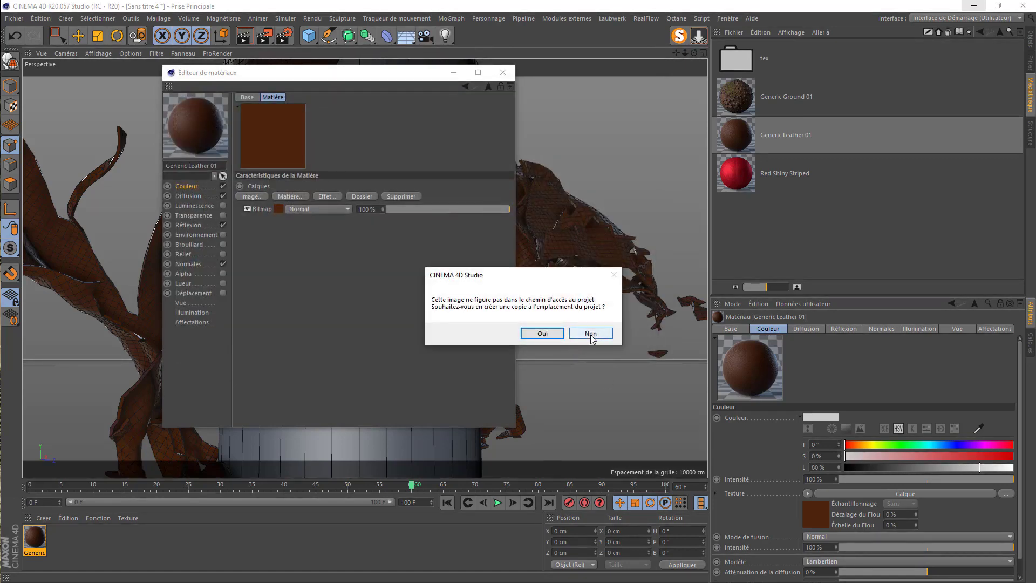
pyautogui.click(591, 332)
# Set the Louis Vuitton layer's blending mode to Addition and render the view to check the cloth
pyautogui.click(401, 222)
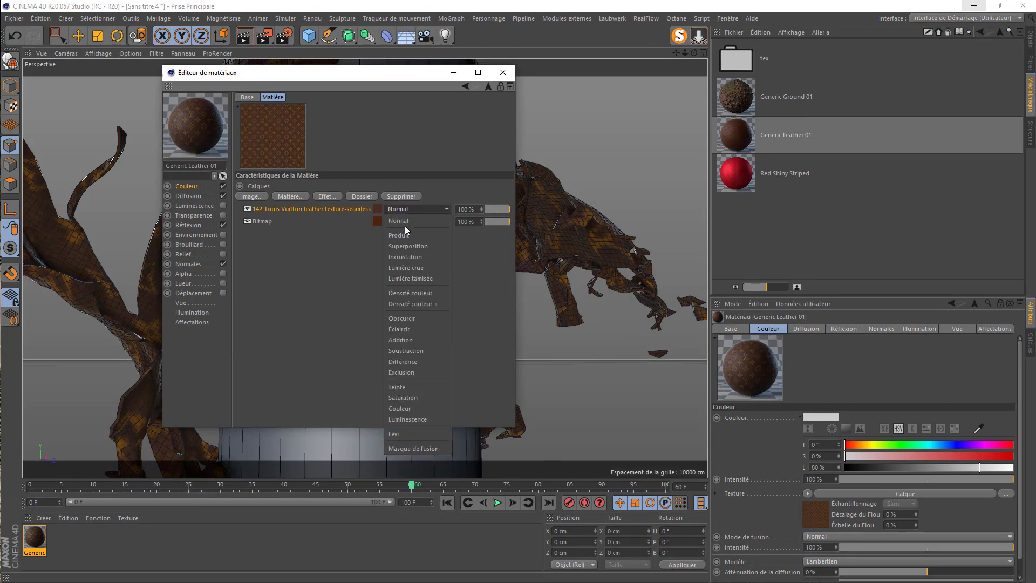
pyautogui.click(416, 338)
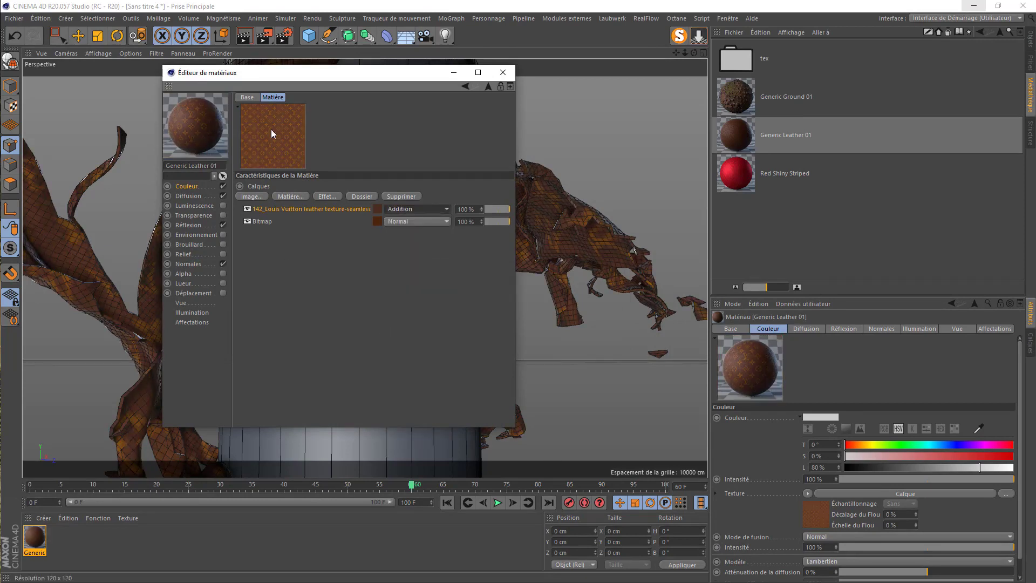
pyautogui.click(503, 77)
pyautogui.click(244, 38)
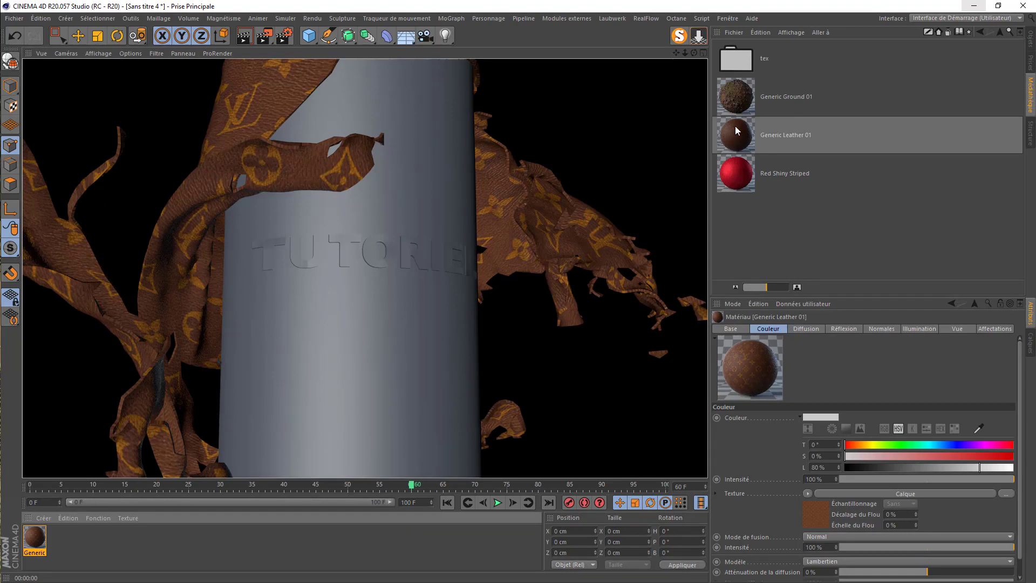
# Load a second Generic Leather 01 material from the library and apply it to the cylinder
pyautogui.moveTo(736, 130); pyautogui.dragTo(696, 170)
pyautogui.moveTo(152, 527); pyautogui.dragTo(81, 542)
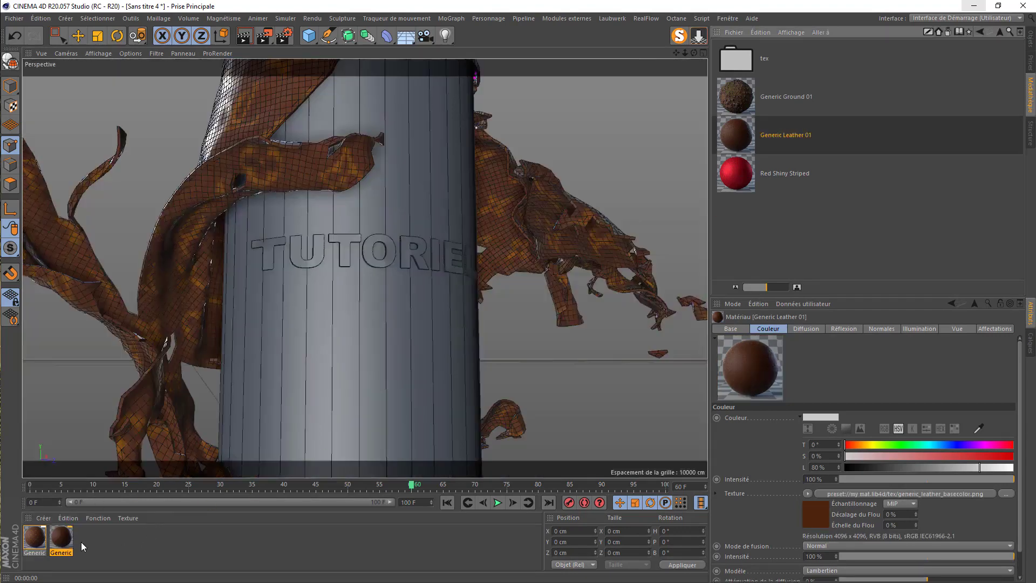
pyautogui.moveTo(300, 383); pyautogui.dragTo(299, 383)
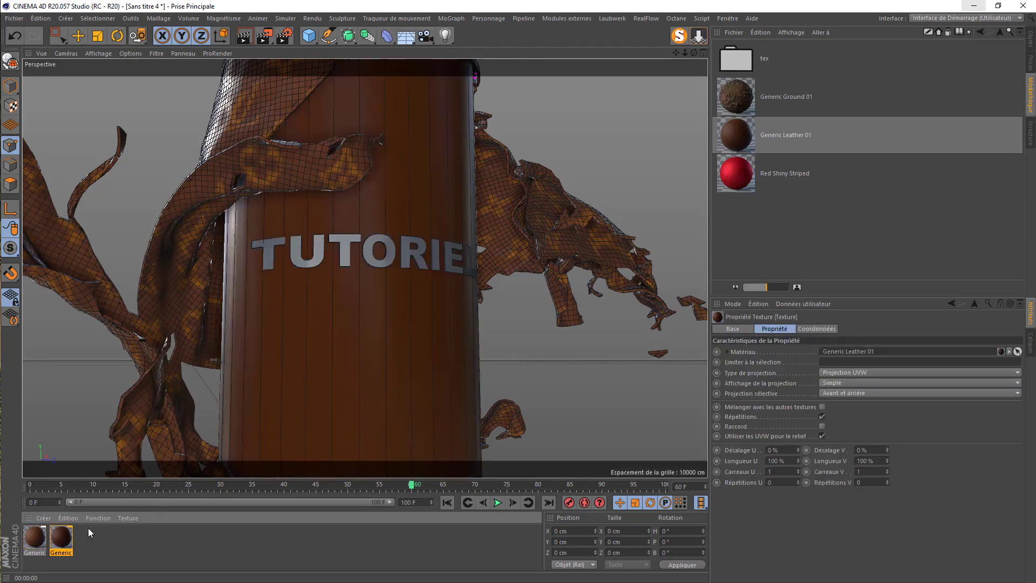
# Try darkening the cylinder's leather colour texture with an exposure of -1 and then -2, and render the view
pyautogui.doubleClick(60, 538)
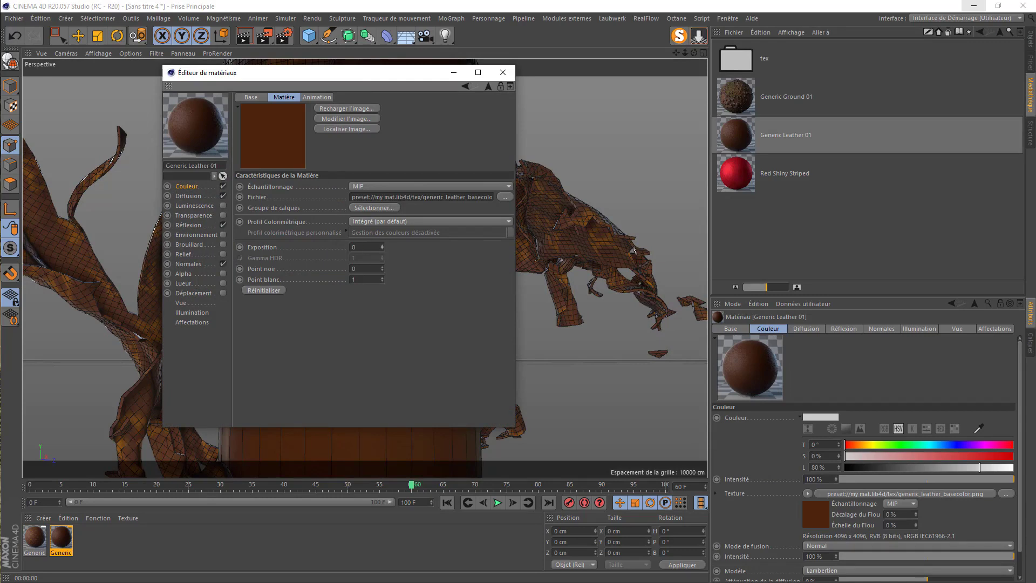
pyautogui.click(383, 247)
pyautogui.write('-1')
pyautogui.press('Return')
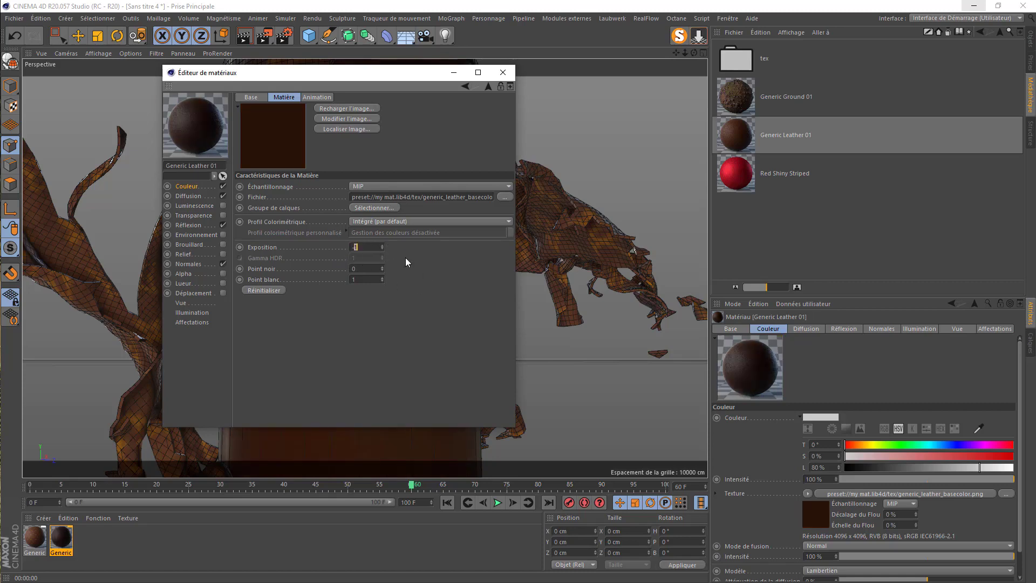
pyautogui.write('2')
pyautogui.press('Return')
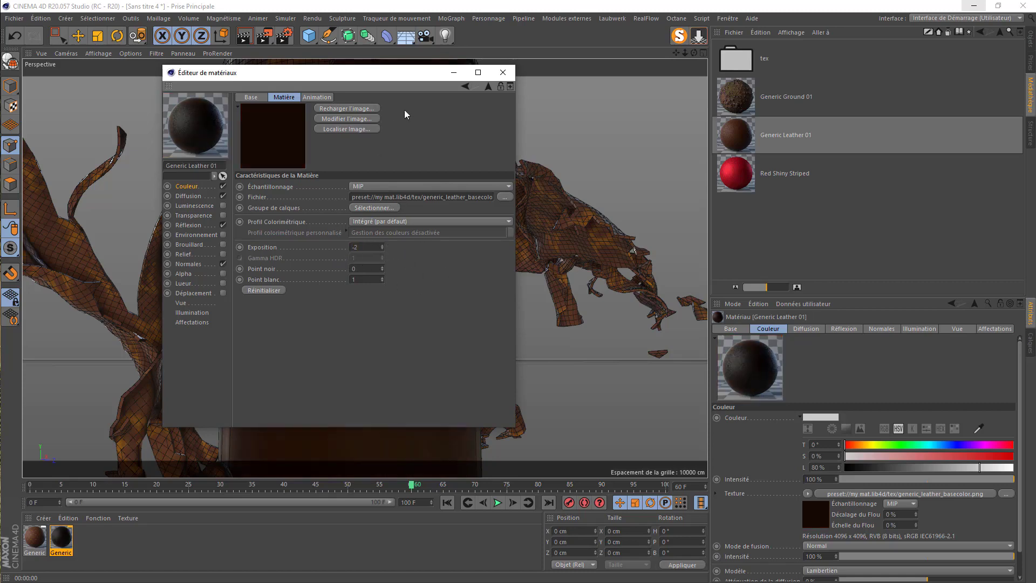
pyautogui.click(503, 72)
pyautogui.click(245, 37)
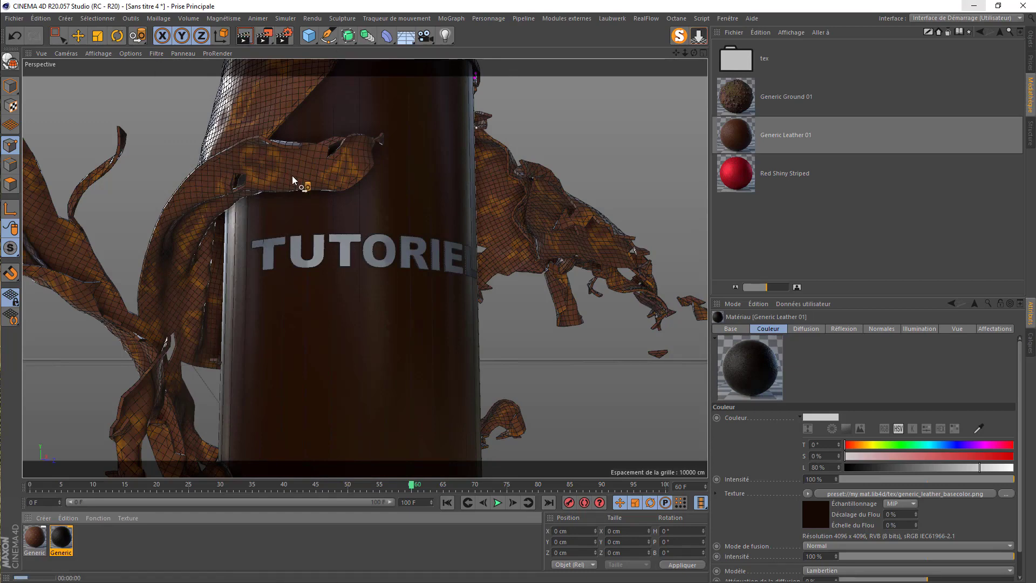
# Reset the exposure of the cylinder leather's colour texture to 0
pyautogui.doubleClick(61, 538)
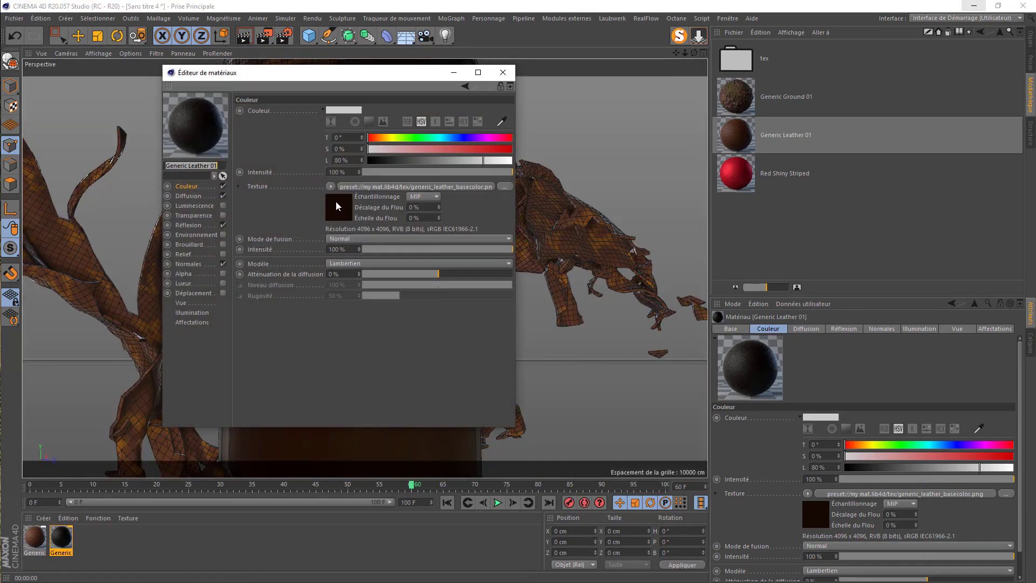
pyautogui.click(336, 202)
pyautogui.write('0')
pyautogui.press('Return')
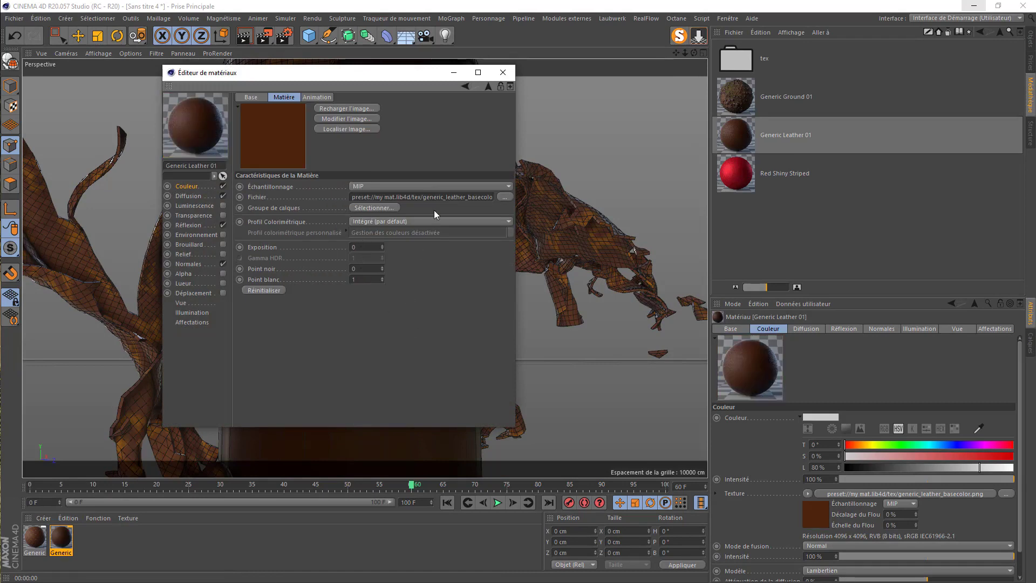
# Wrap the cylinder leather's colour texture in a Layer shader (Calque) and add a Hue/Saturation/Lightness effect to it
pyautogui.click(485, 86)
pyautogui.click(331, 186)
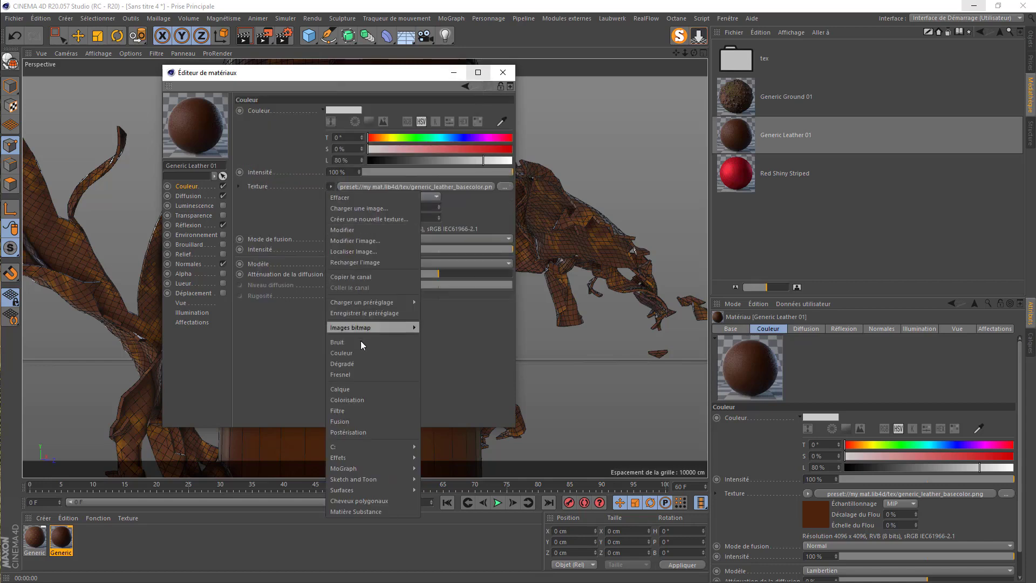
pyautogui.click(355, 390)
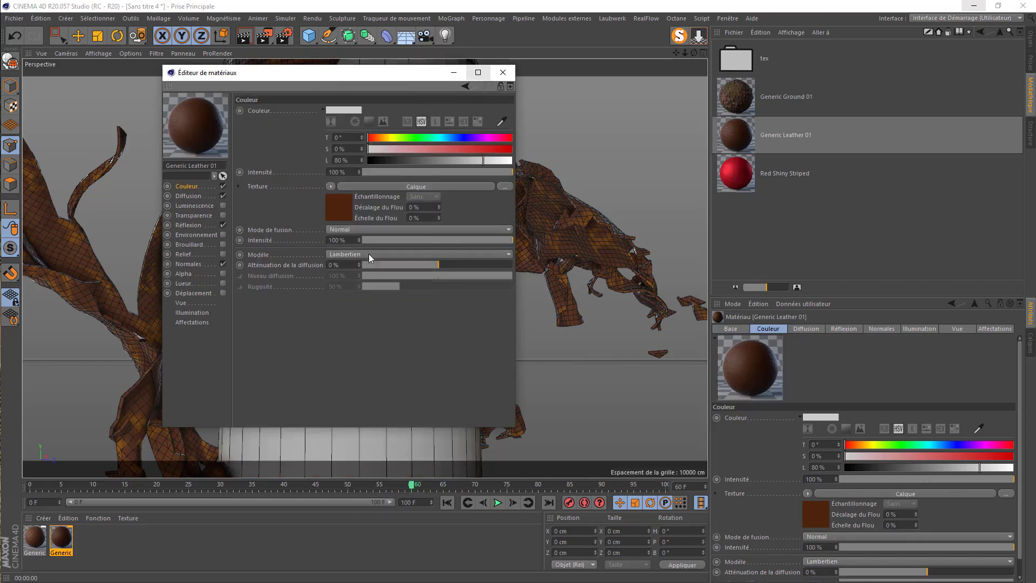
pyautogui.click(340, 208)
pyautogui.click(324, 196)
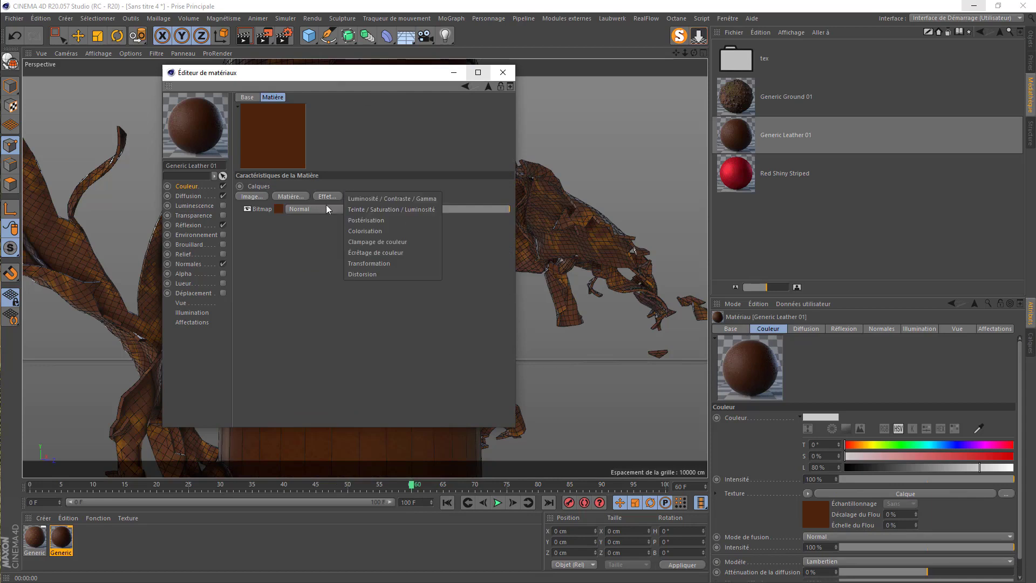
pyautogui.click(370, 211)
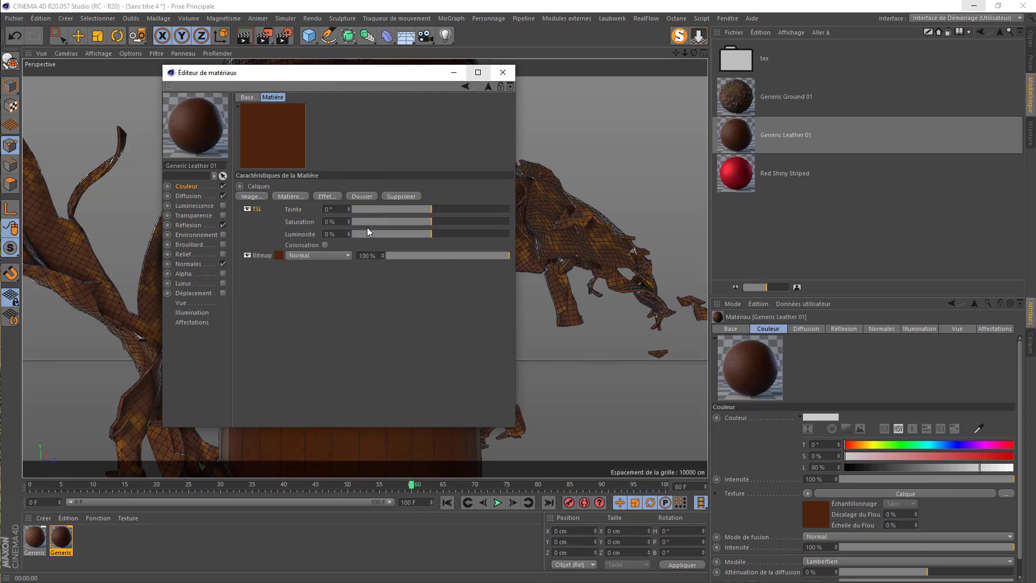
# Set the effect's saturation to -100% and its lightness to -91% to turn the cylinder's leather near-black
pyautogui.moveTo(403, 222); pyautogui.dragTo(300, 222)
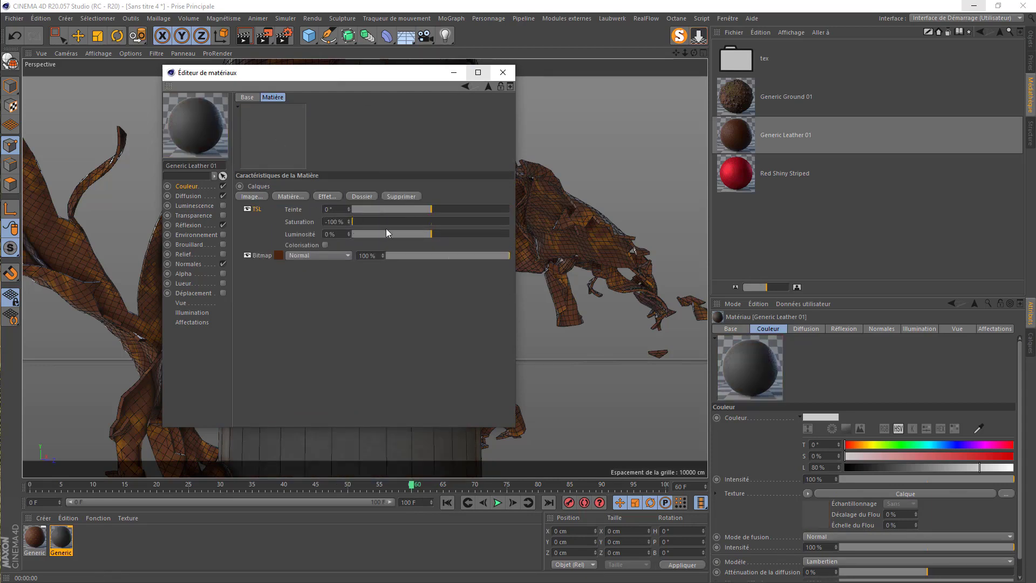
pyautogui.moveTo(370, 238); pyautogui.dragTo(368, 237)
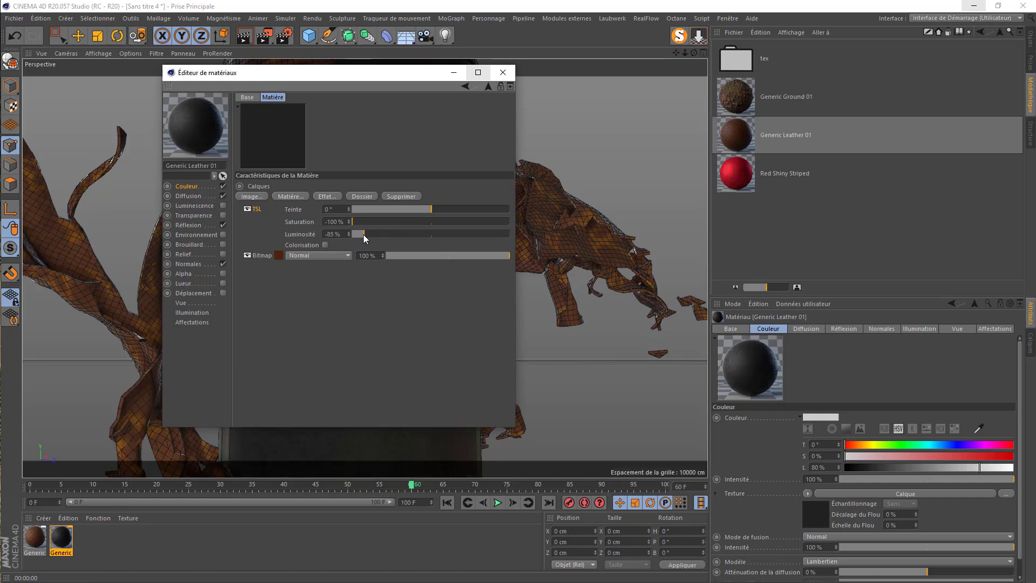
pyautogui.moveTo(360, 235); pyautogui.dragTo(358, 235)
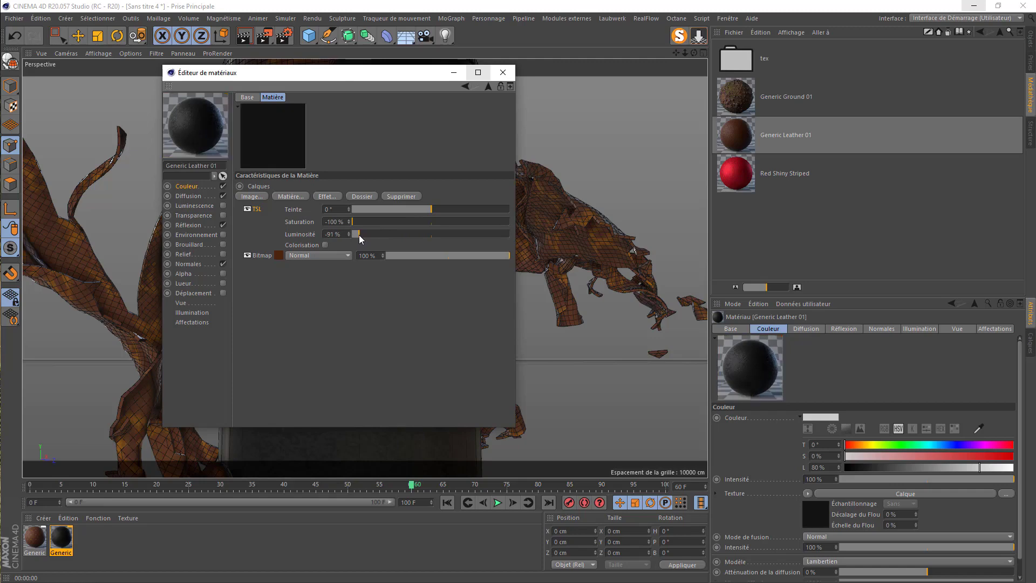
pyautogui.click(501, 72)
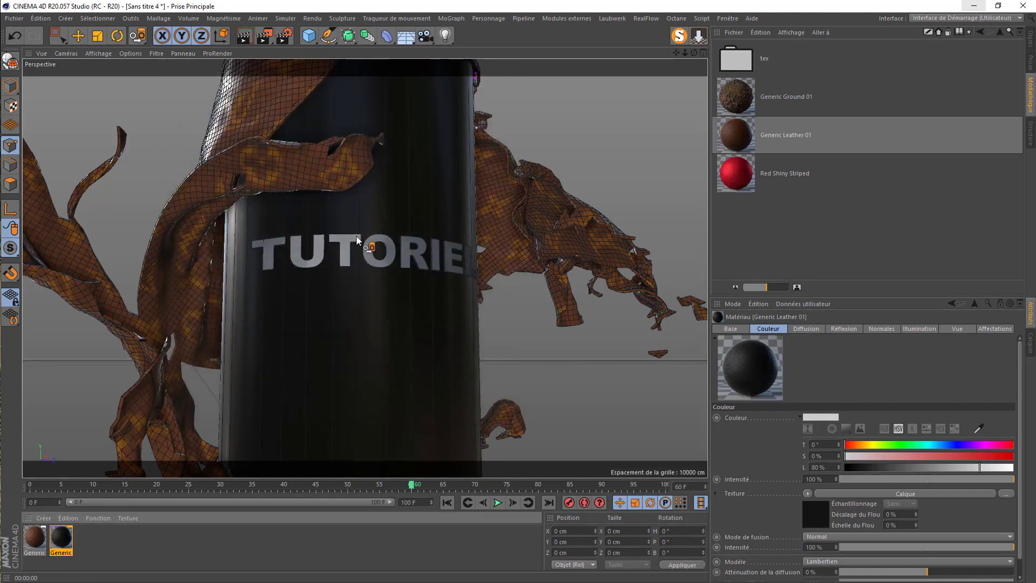
# Load another Generic Leather 01 material from the library and apply it to the TUTORIEL lettering
pyautogui.click(740, 131)
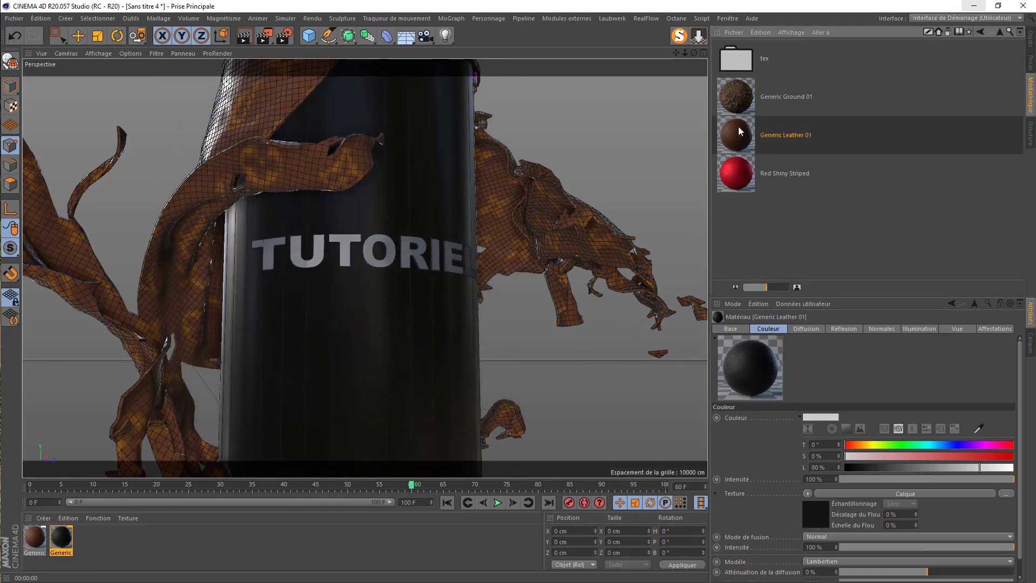
pyautogui.moveTo(100, 542); pyautogui.dragTo(89, 546)
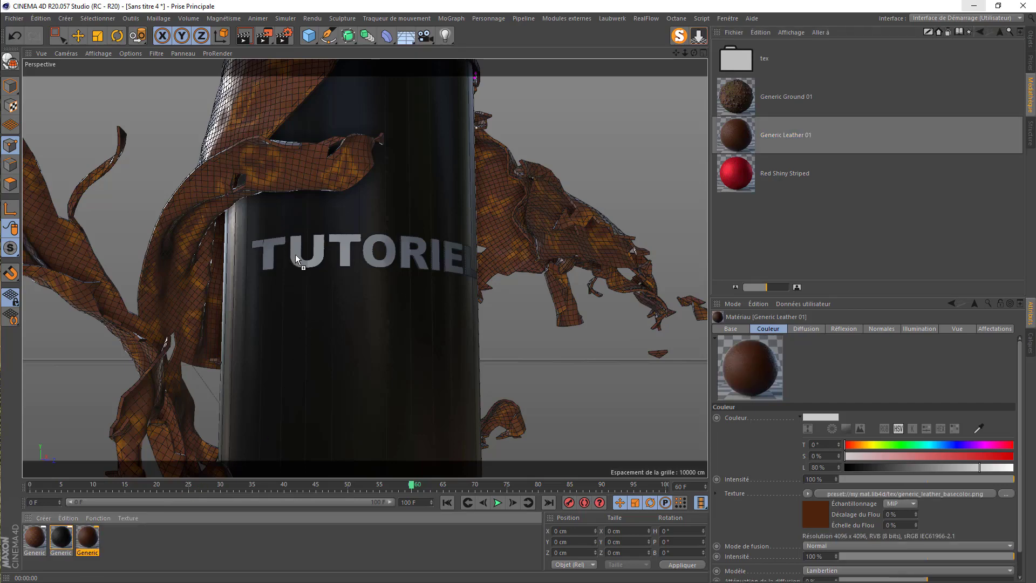
pyautogui.moveTo(296, 254); pyautogui.dragTo(296, 254)
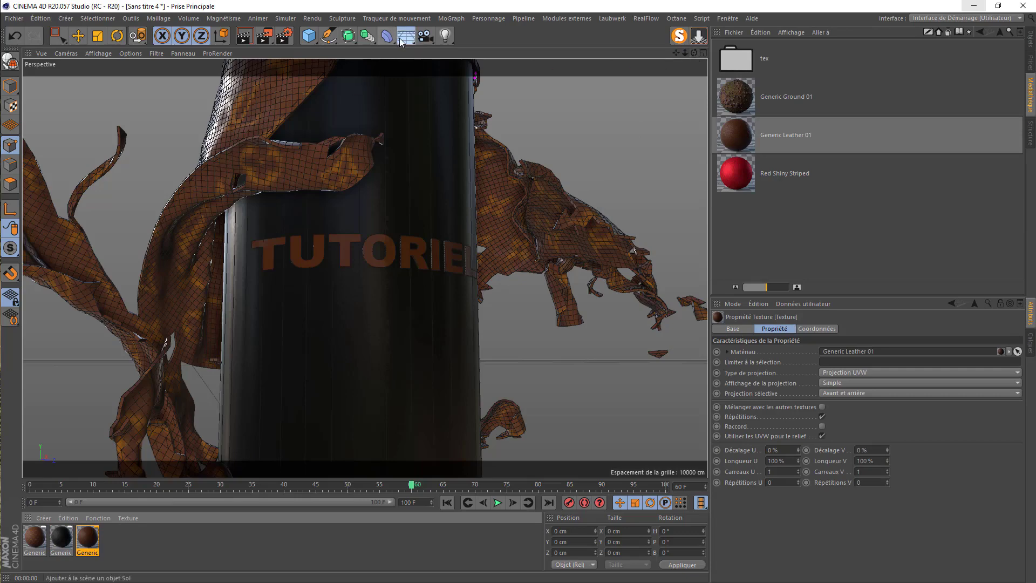
# Add a sky object to the scene, create a new default material and apply it to the sky
pyautogui.moveTo(401, 41); pyautogui.dragTo(445, 69)
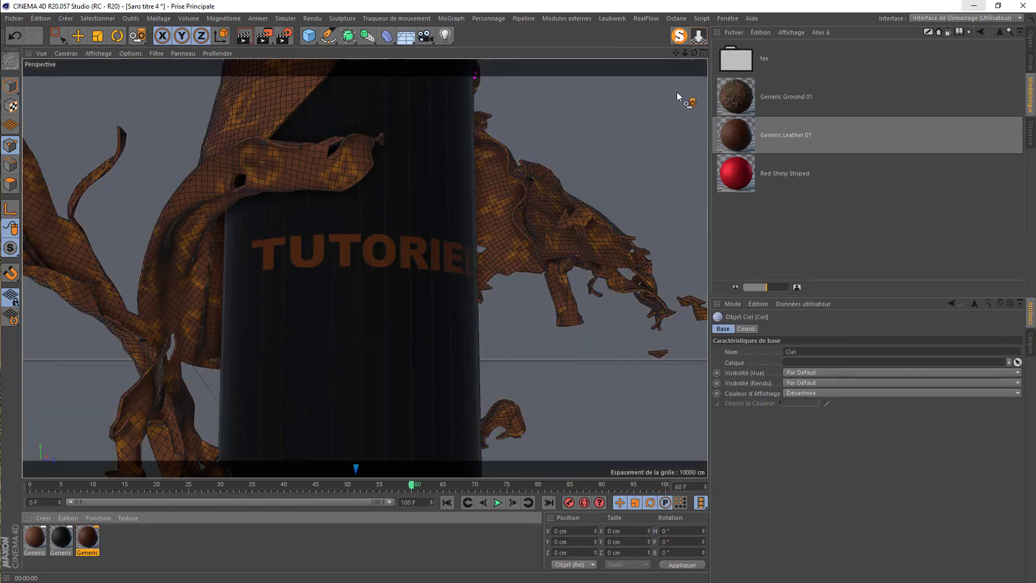
pyautogui.click(1029, 38)
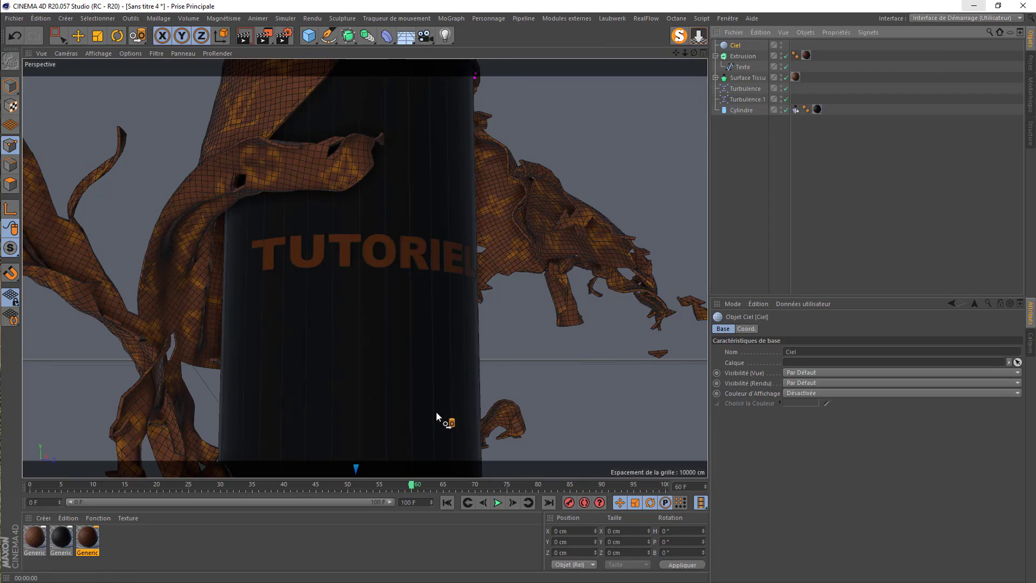
pyautogui.doubleClick(150, 543)
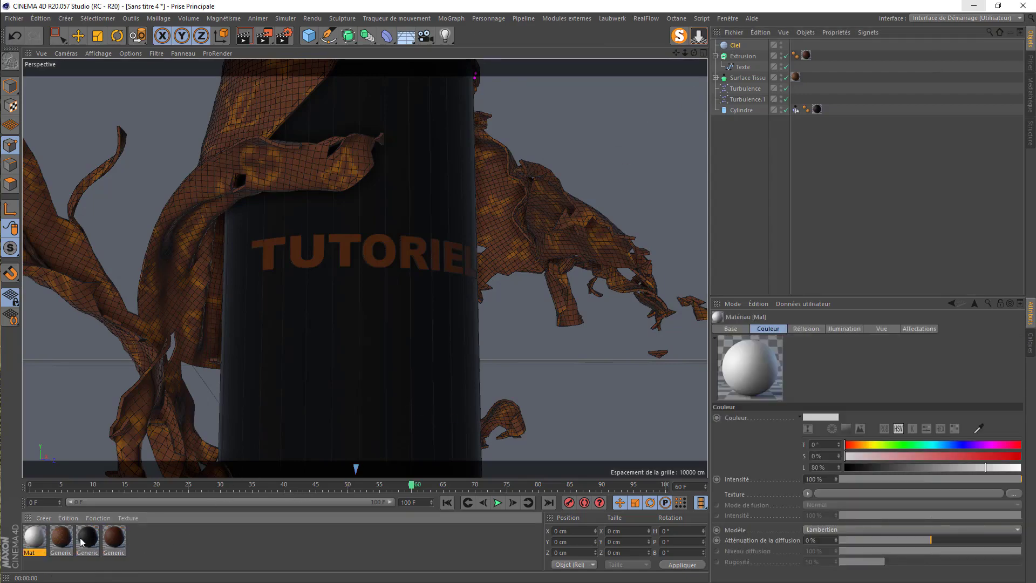
pyautogui.moveTo(668, 236); pyautogui.dragTo(738, 46)
# Disable the sky material's reflection and load studio017.hdr from the D:\hdr folder as its colour texture
pyautogui.doubleClick(37, 547)
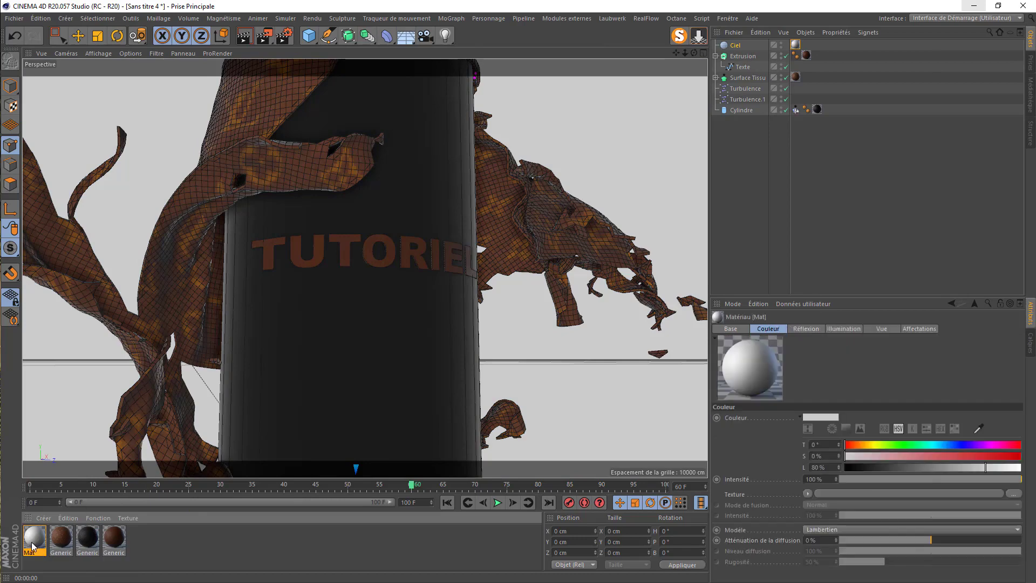
pyautogui.click(223, 225)
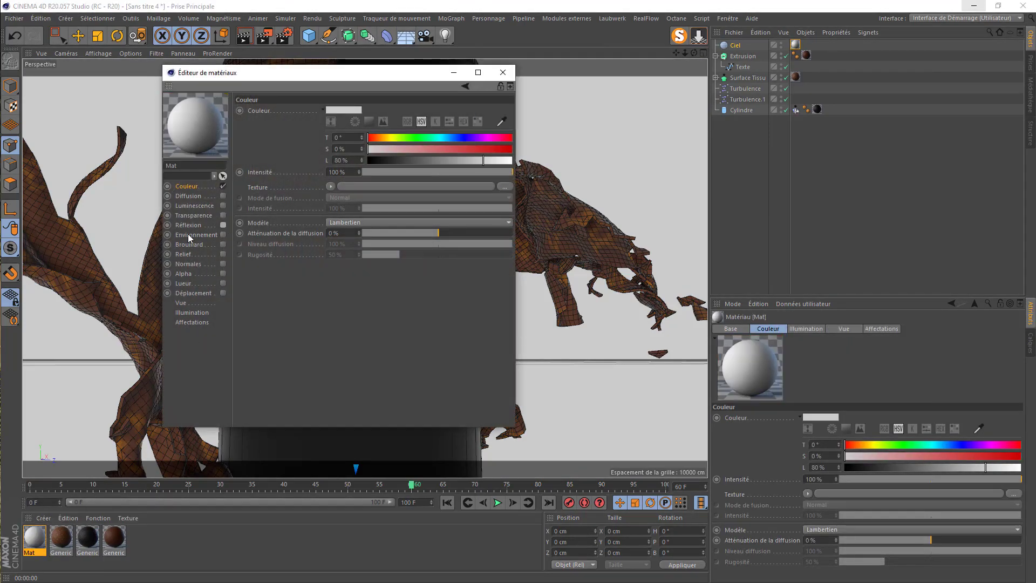
pyautogui.click(506, 187)
pyautogui.click(211, 299)
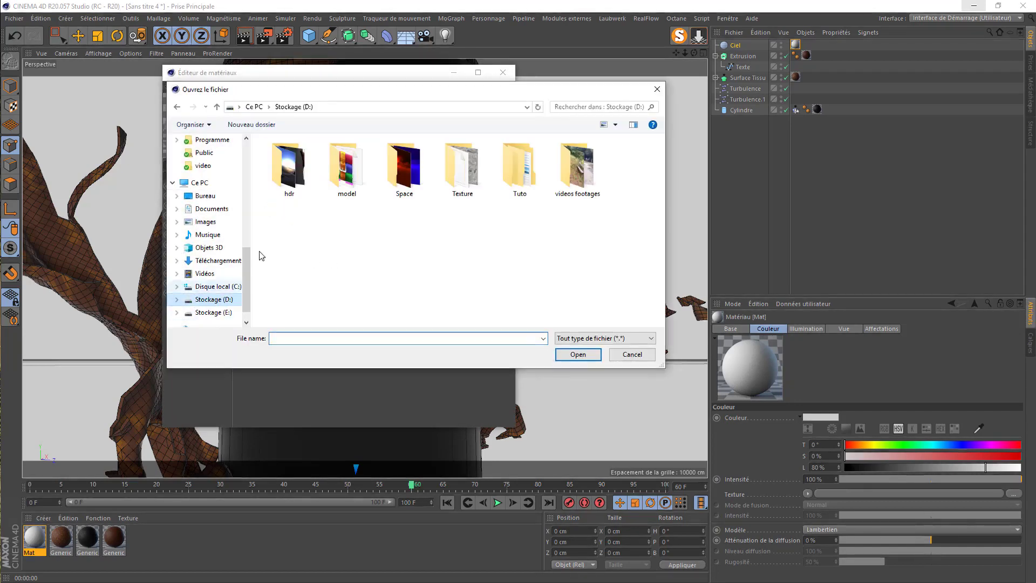
pyautogui.doubleClick(288, 170)
pyautogui.scroll(-5, 339, 249)
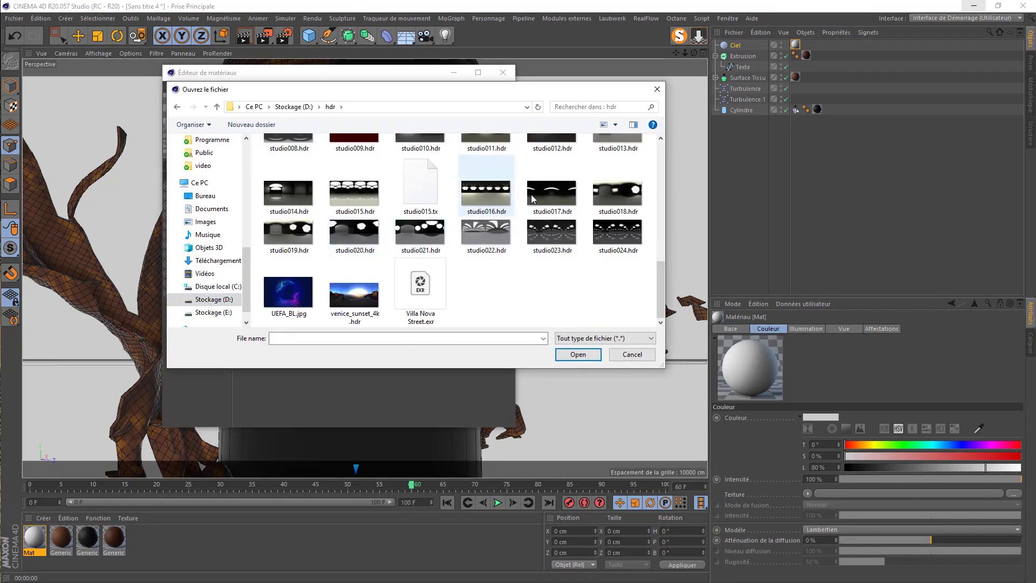
pyautogui.click(551, 193)
pyautogui.click(577, 355)
pyautogui.click(590, 334)
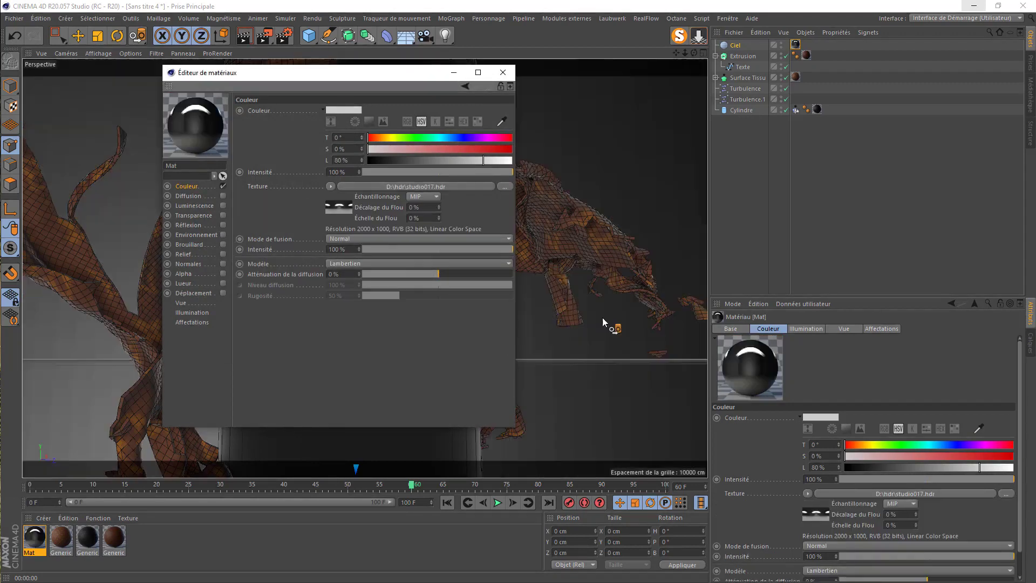
pyautogui.click(503, 73)
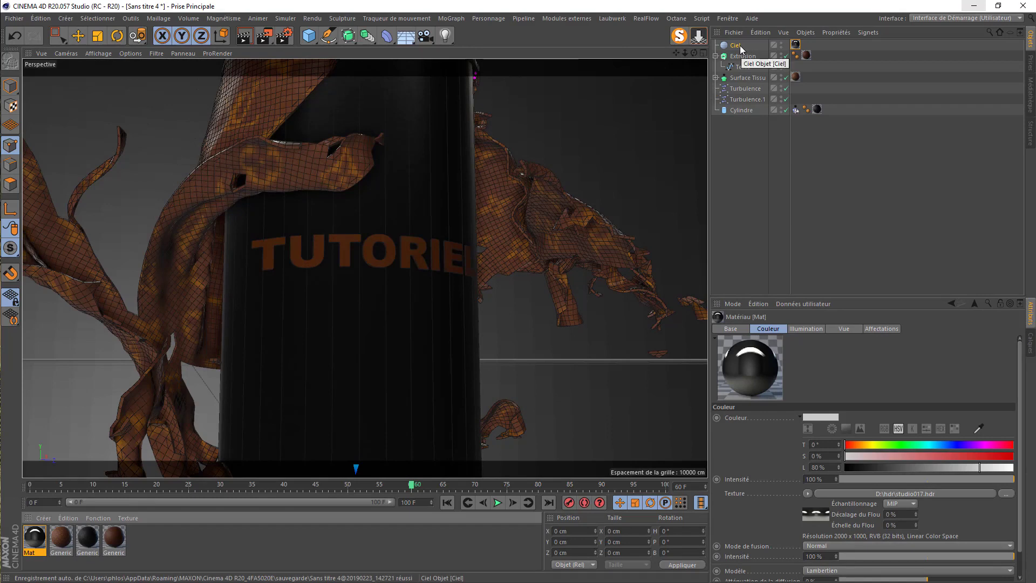
# Add a PBR light and give it a target tag aimed at the cylinder
pyautogui.click(445, 36)
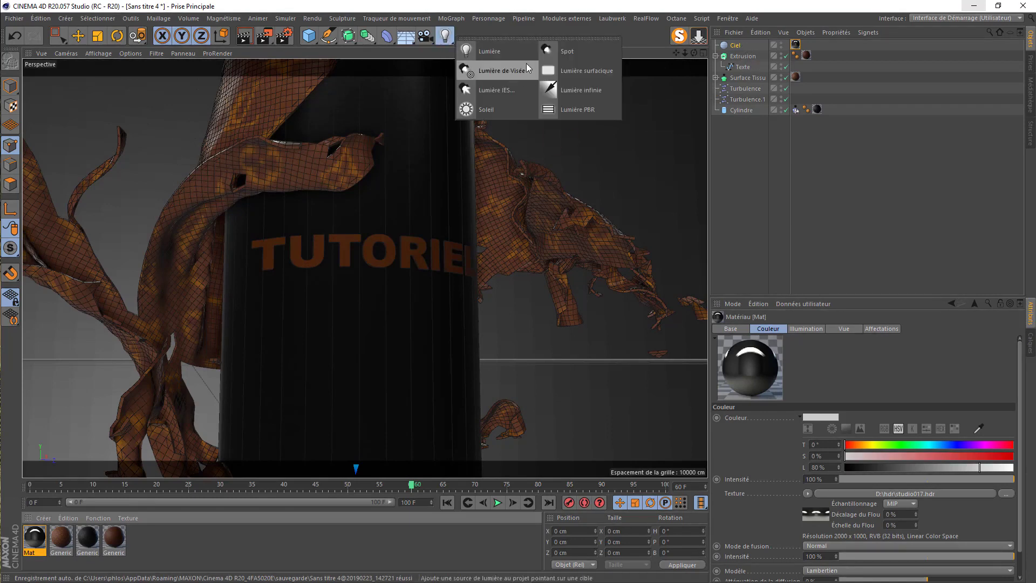
pyautogui.click(582, 110)
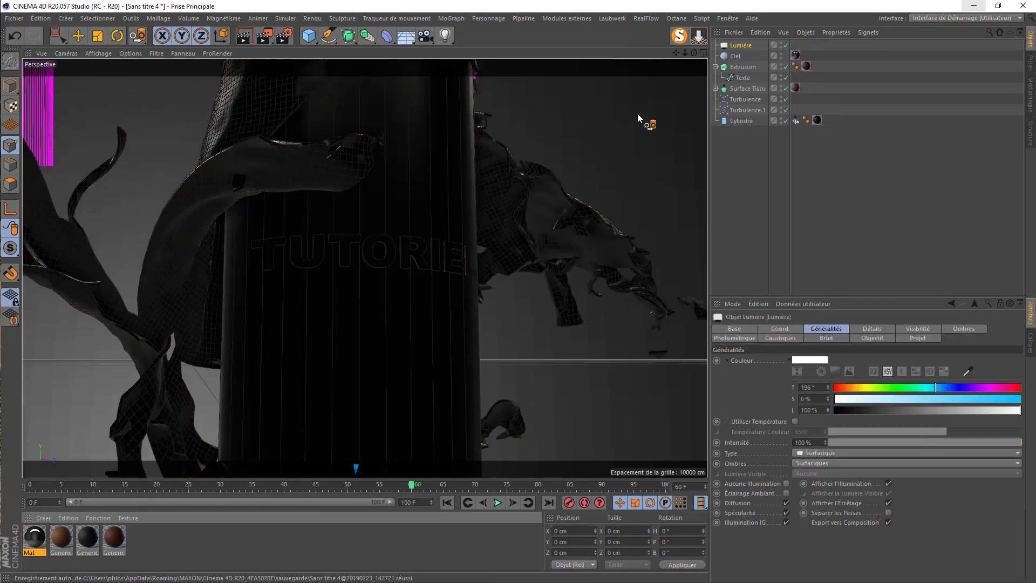
pyautogui.rightClick(741, 48)
pyautogui.moveTo(820, 63)
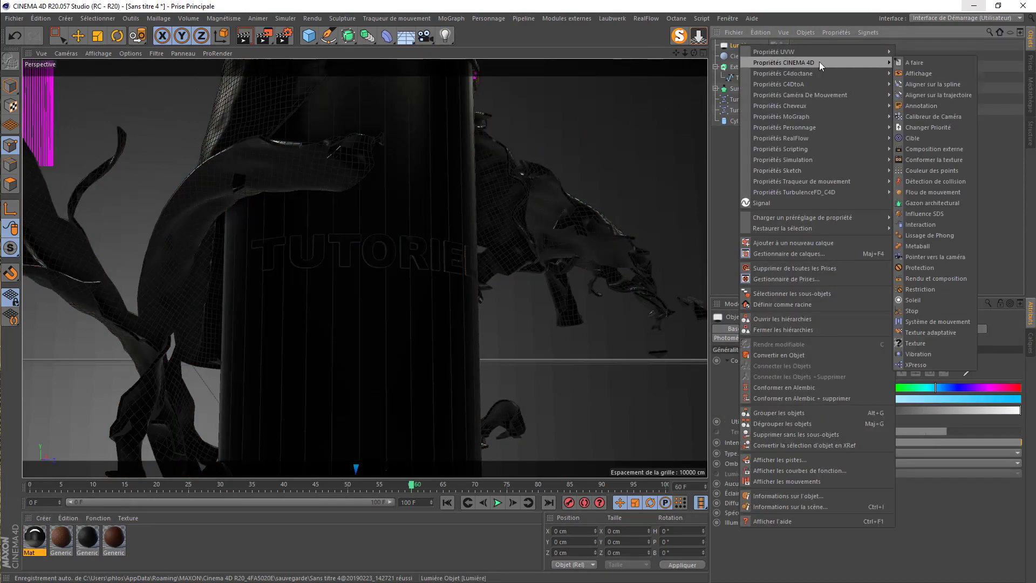
pyautogui.click(917, 139)
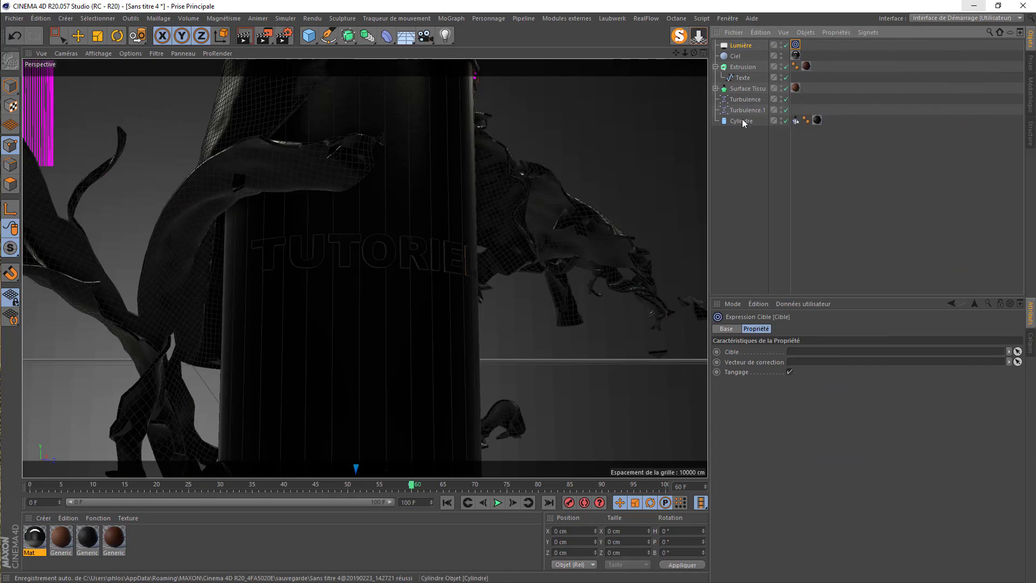
pyautogui.moveTo(785, 350); pyautogui.dragTo(790, 354)
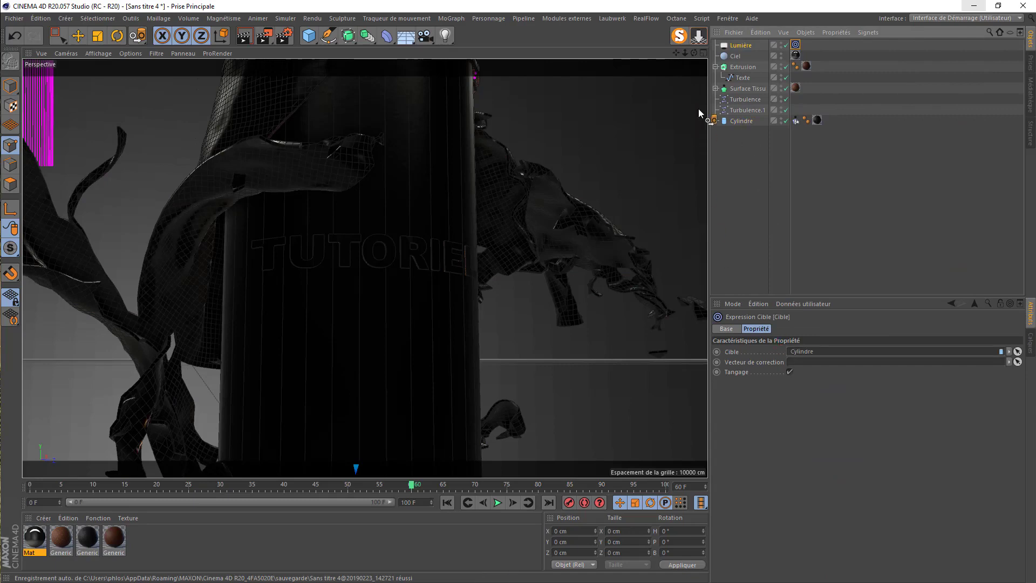
# Move the light up and away from the cylinder to about X 62 cm, Y 245 cm, Z -166 cm
pyautogui.scroll(-5, 366, 268)
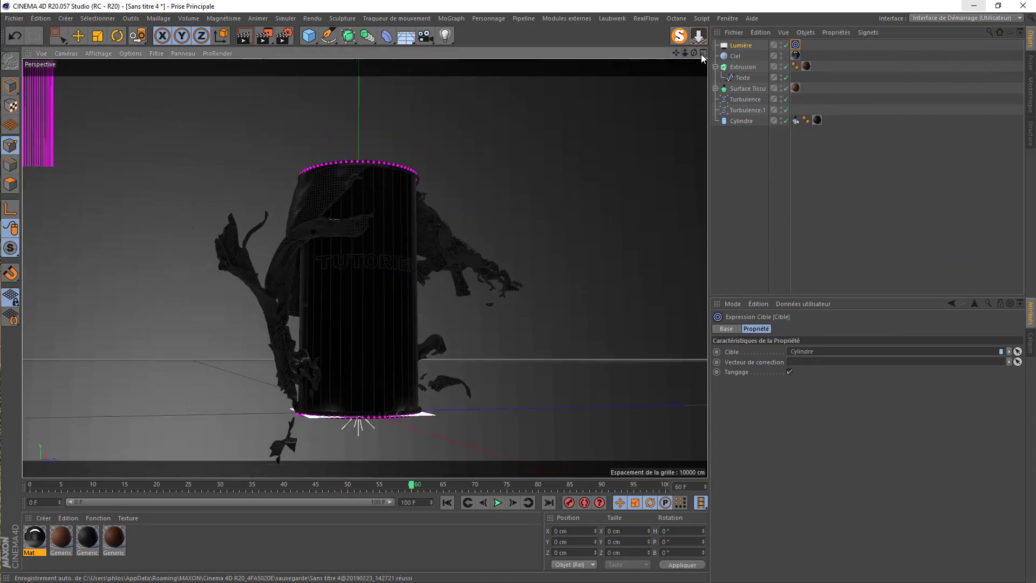
pyautogui.moveTo(693, 54); pyautogui.dragTo(692, 55)
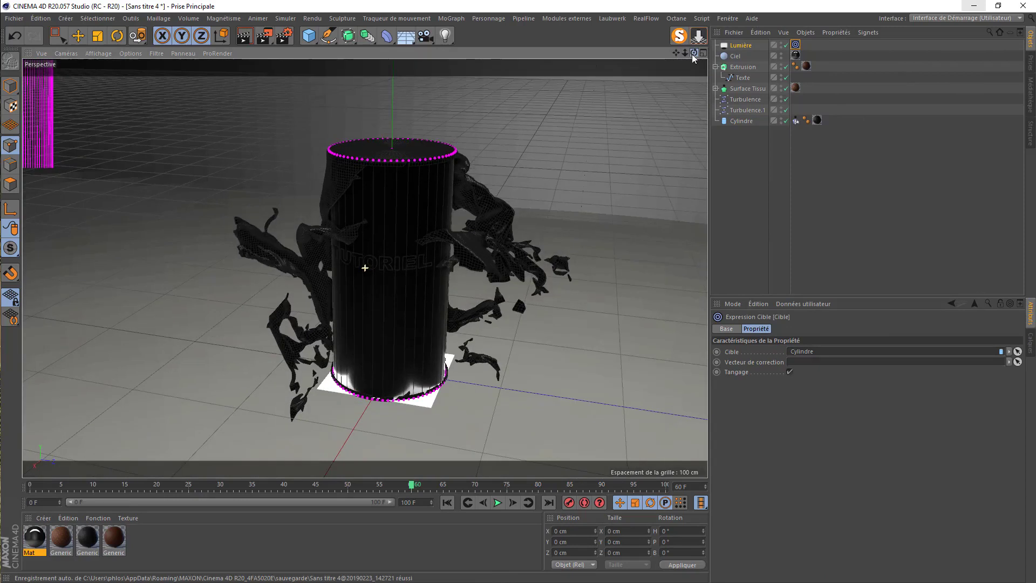
pyautogui.click(78, 38)
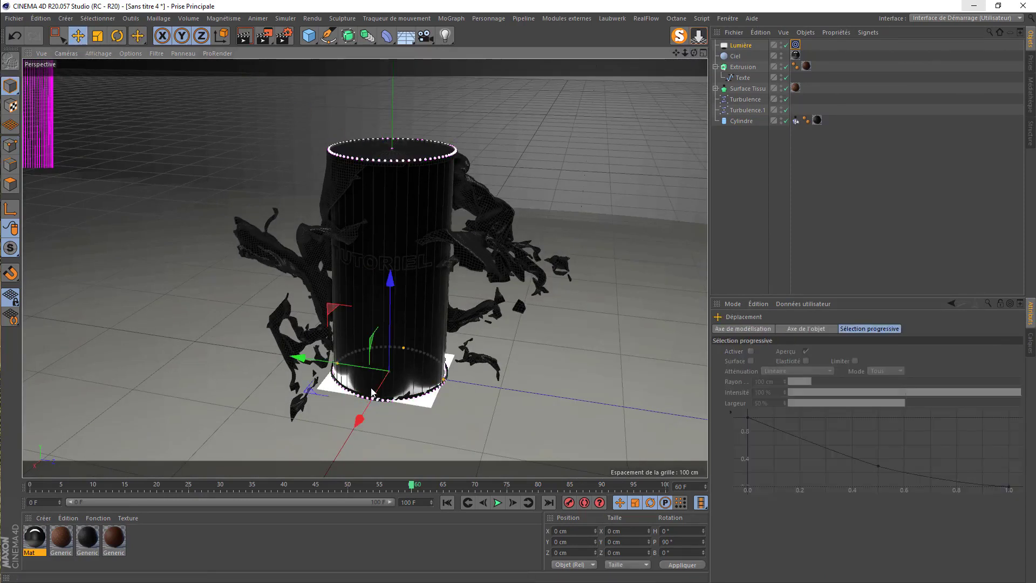
pyautogui.moveTo(298, 357); pyautogui.dragTo(98, 288)
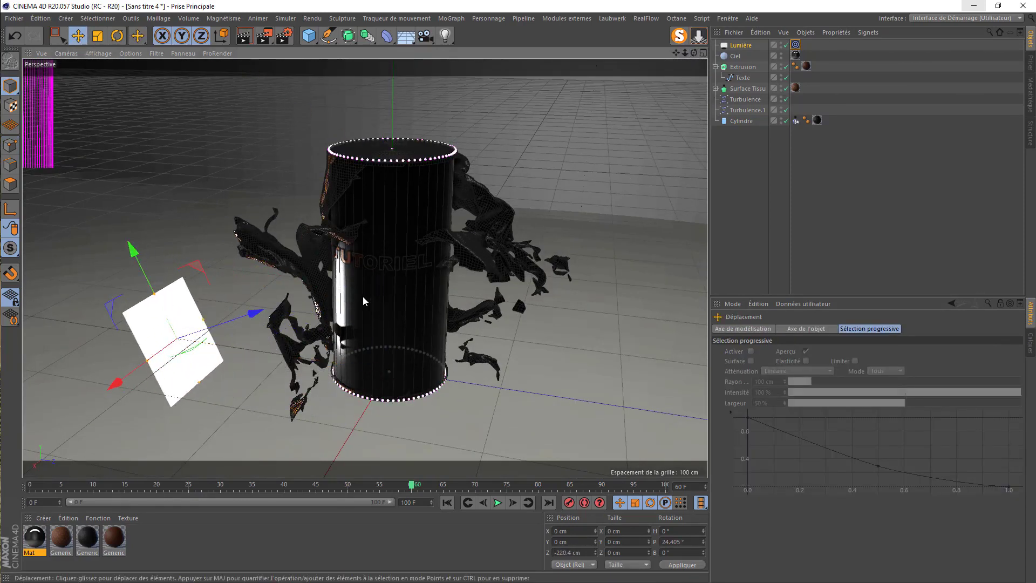
pyautogui.moveTo(114, 383); pyautogui.dragTo(78, 410)
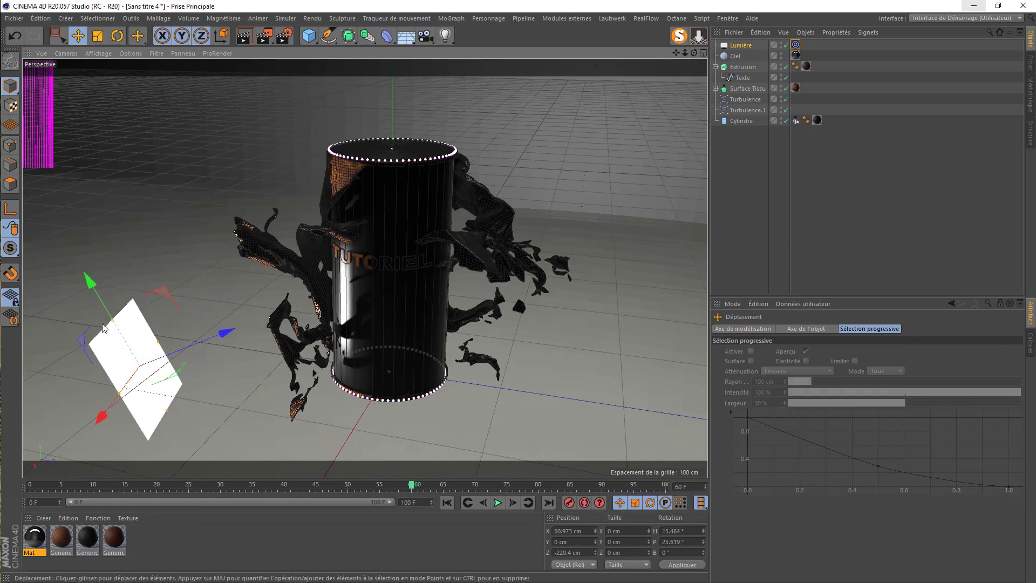
pyautogui.moveTo(92, 279); pyautogui.dragTo(70, 291)
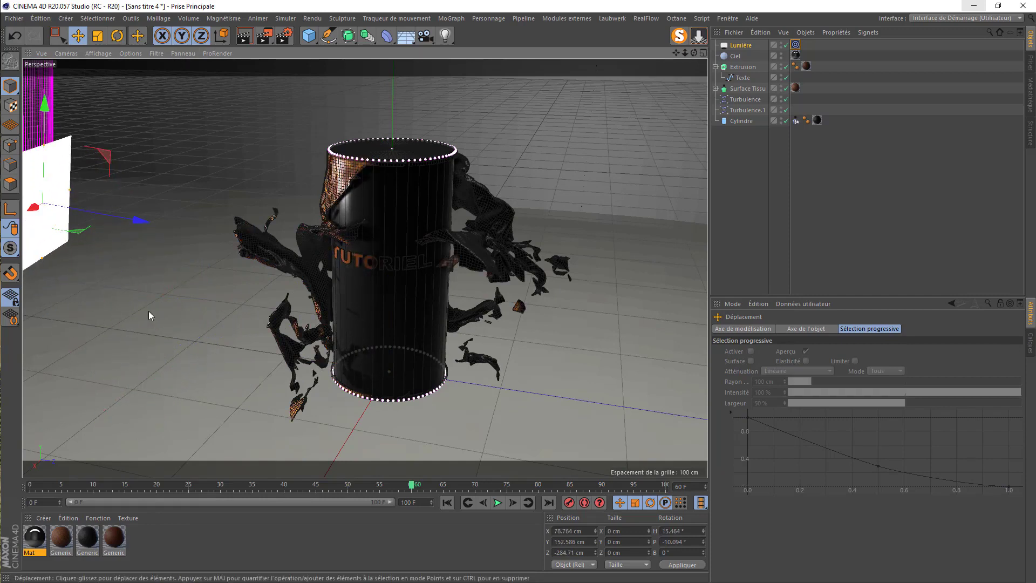
pyautogui.moveTo(139, 221); pyautogui.dragTo(250, 250)
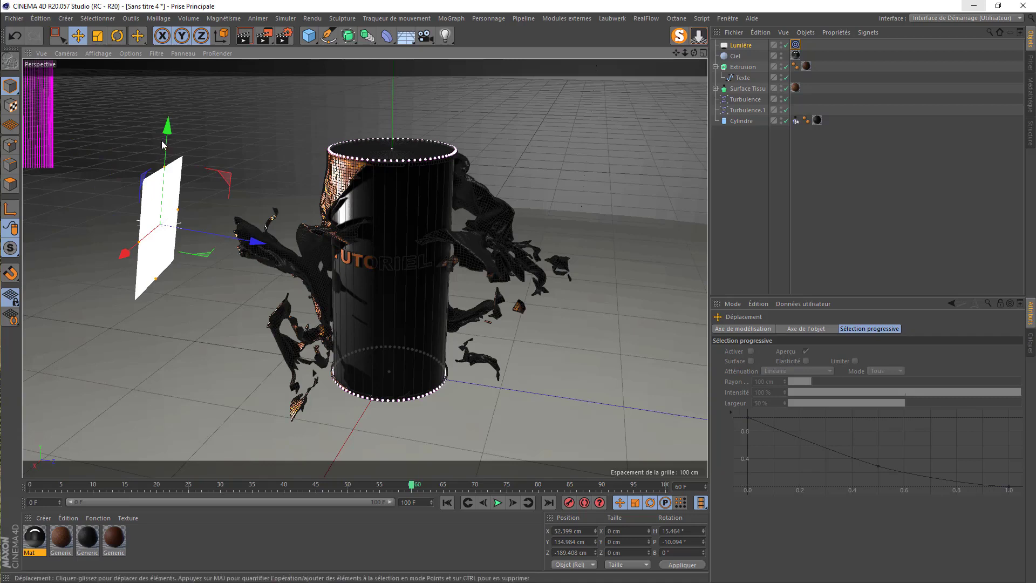
pyautogui.moveTo(198, 129); pyautogui.dragTo(217, 11)
pyautogui.moveTo(187, 68); pyautogui.dragTo(187, 69)
pyautogui.moveTo(190, 110); pyautogui.dragTo(160, 112)
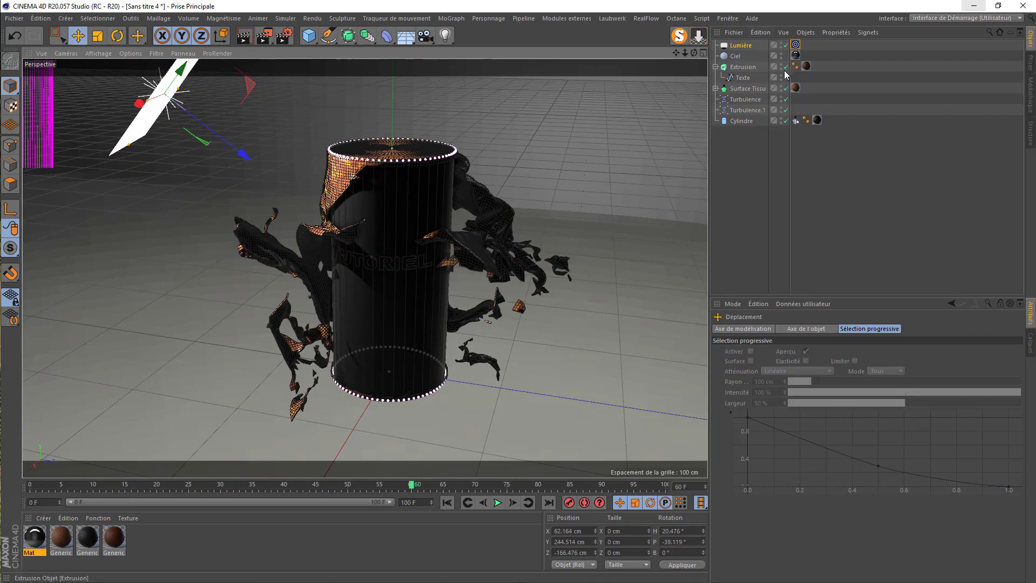
# Add a camera from the current perspective view and look through it
pyautogui.click(424, 36)
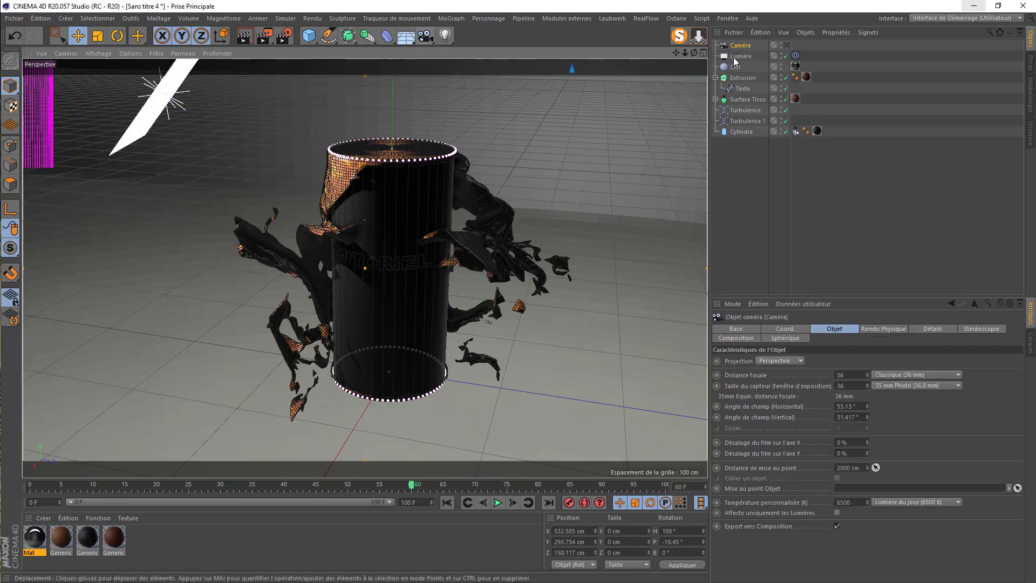
pyautogui.click(786, 45)
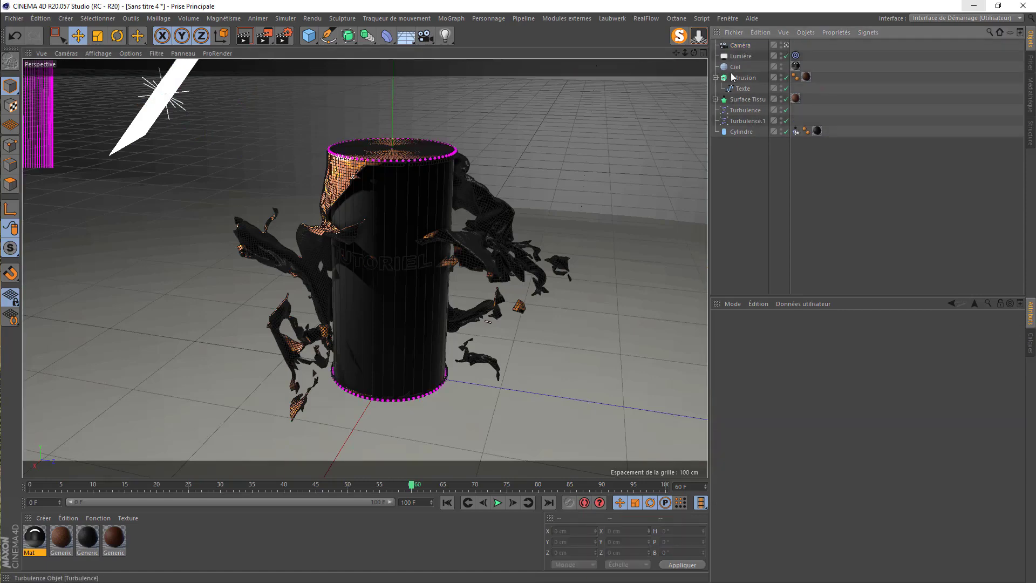
# Frame the cylinder through the camera at a low frontal angle, closer to the TUTORIEL lettering
pyautogui.moveTo(693, 52); pyautogui.dragTo(674, 60)
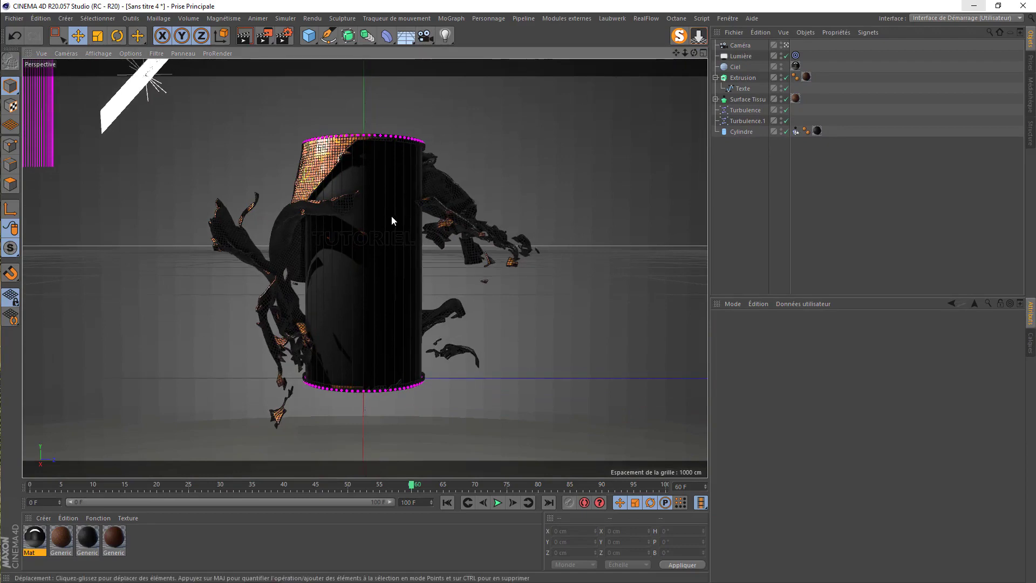
pyautogui.scroll(5, 393, 217)
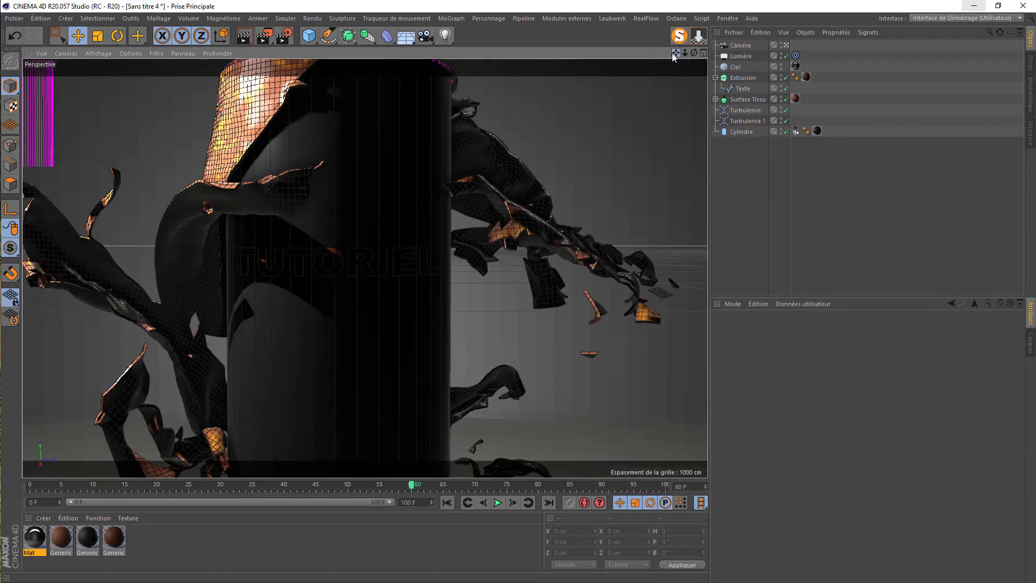
pyautogui.moveTo(676, 53); pyautogui.dragTo(699, 1)
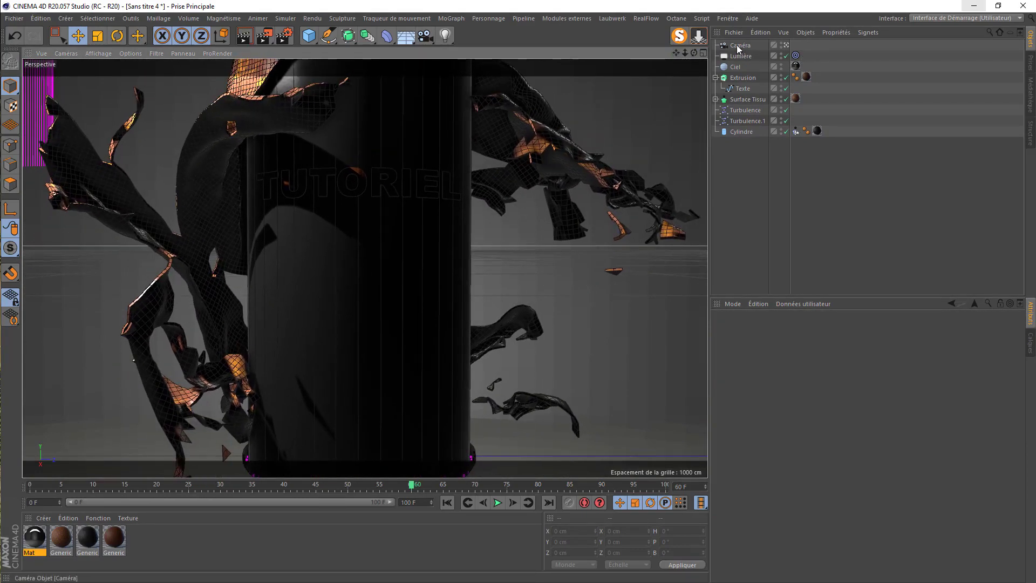
# Set the camera's pitch rotation to 0° and its Z position to 0 cm
pyautogui.click(740, 45)
pyautogui.click(785, 330)
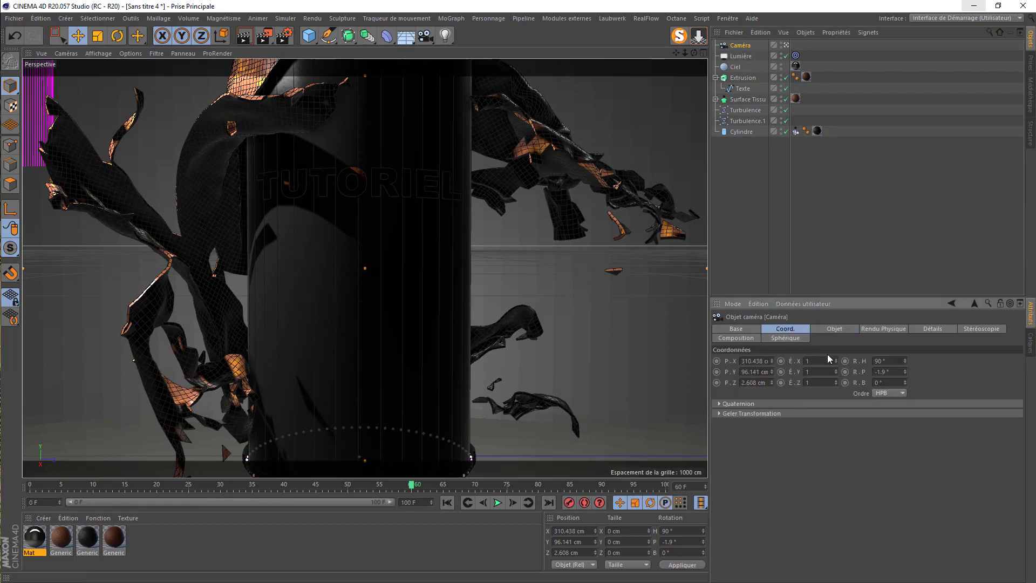
pyautogui.click(895, 361)
pyautogui.click(895, 372)
pyautogui.write('0')
pyautogui.press('Return')
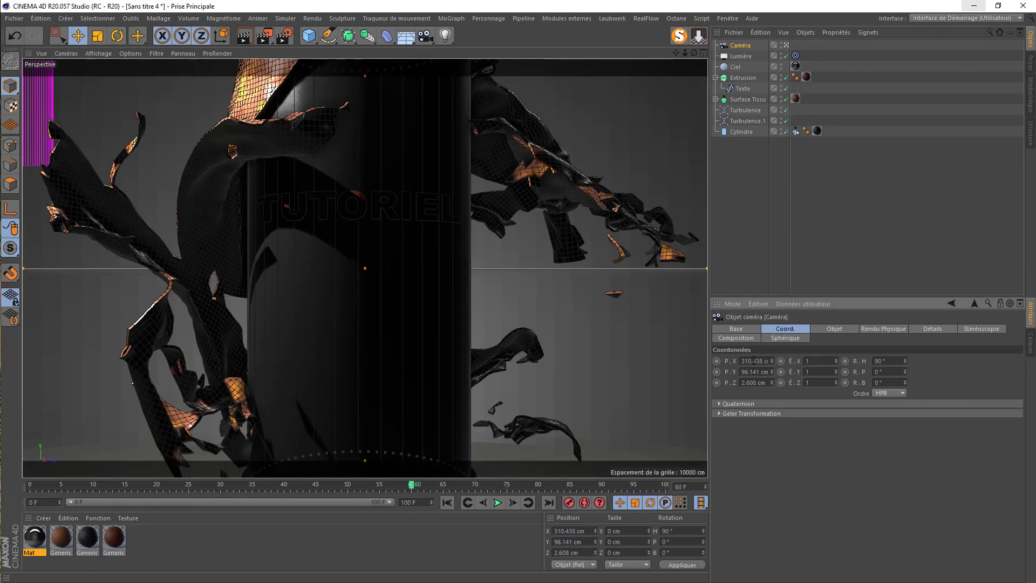
pyautogui.click(758, 383)
pyautogui.write('0')
pyautogui.press('Return')
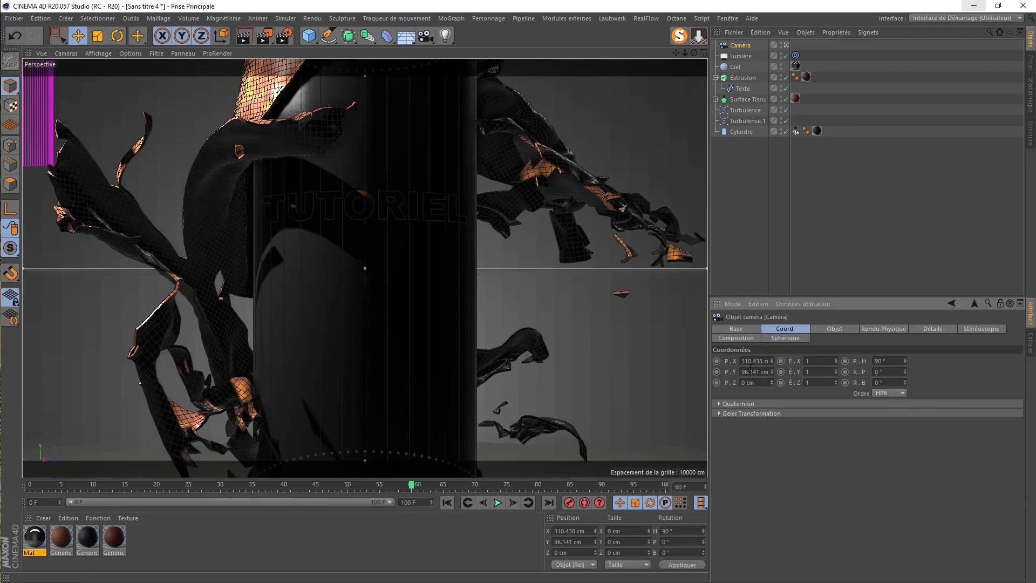
# Switch the render engine to Physique and add the Illumination Globale effect in the render settings
pyautogui.click(283, 35)
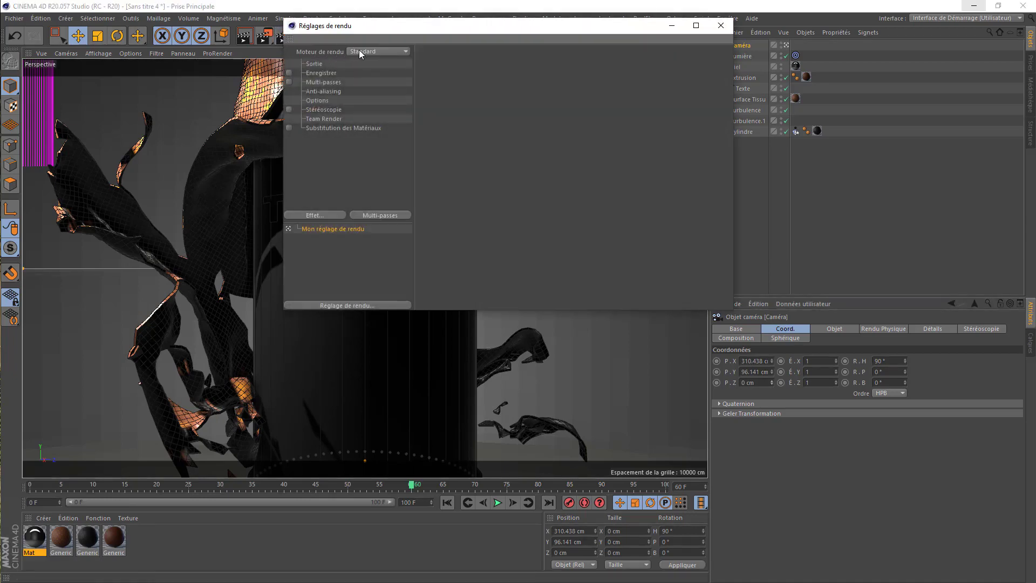
pyautogui.click(360, 52)
pyautogui.click(364, 72)
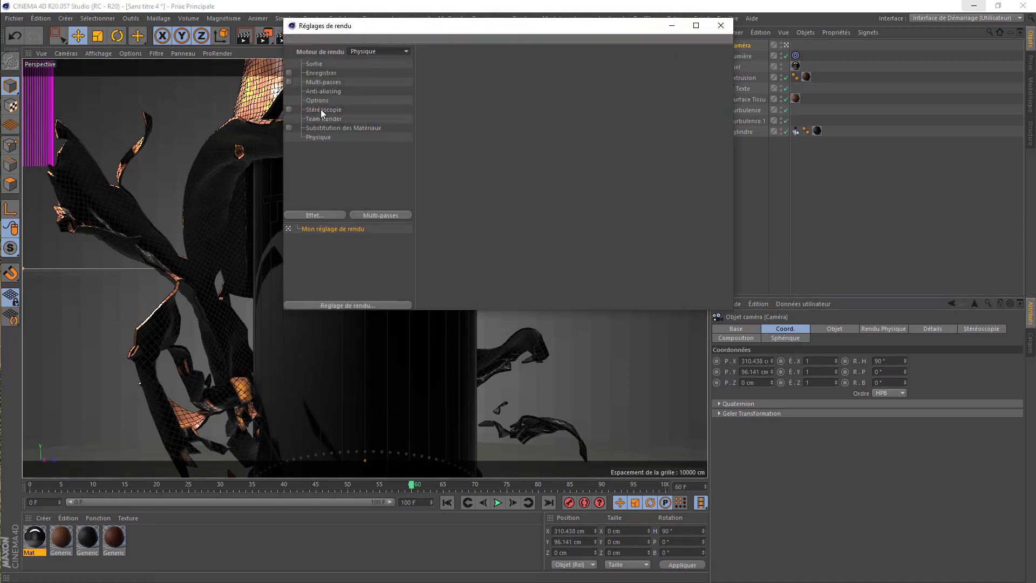
pyautogui.click(305, 215)
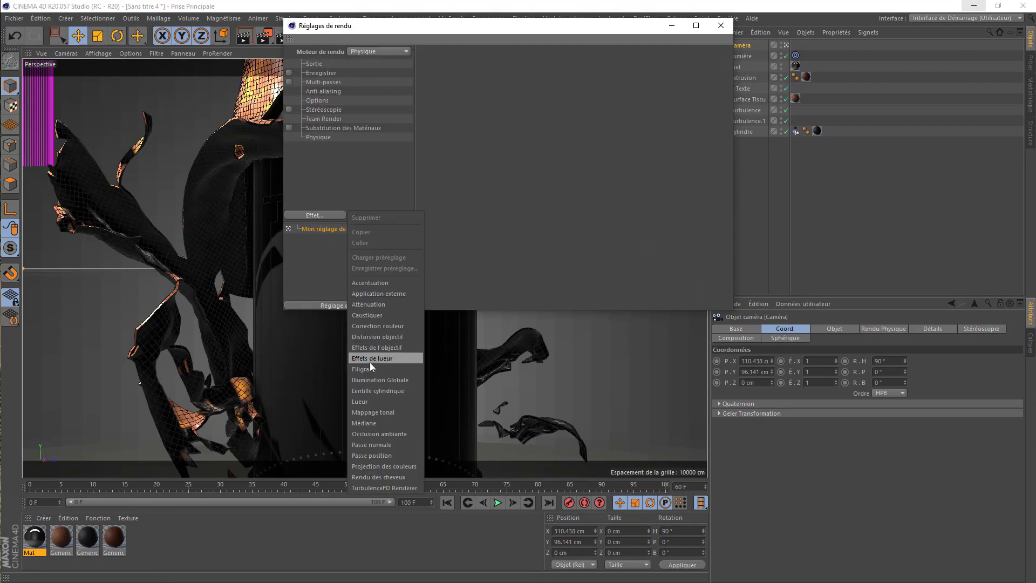
pyautogui.click(381, 380)
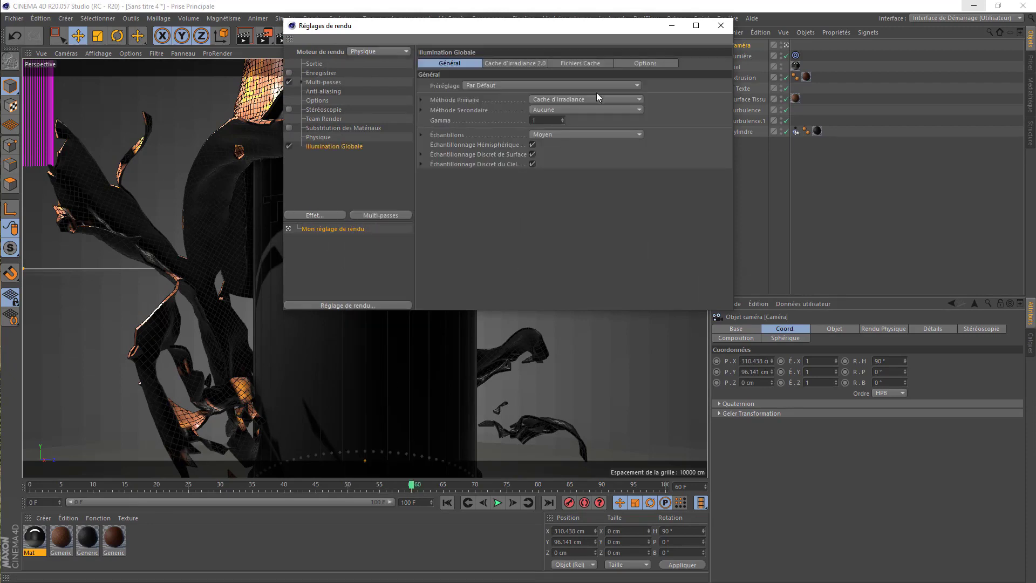
pyautogui.click(722, 24)
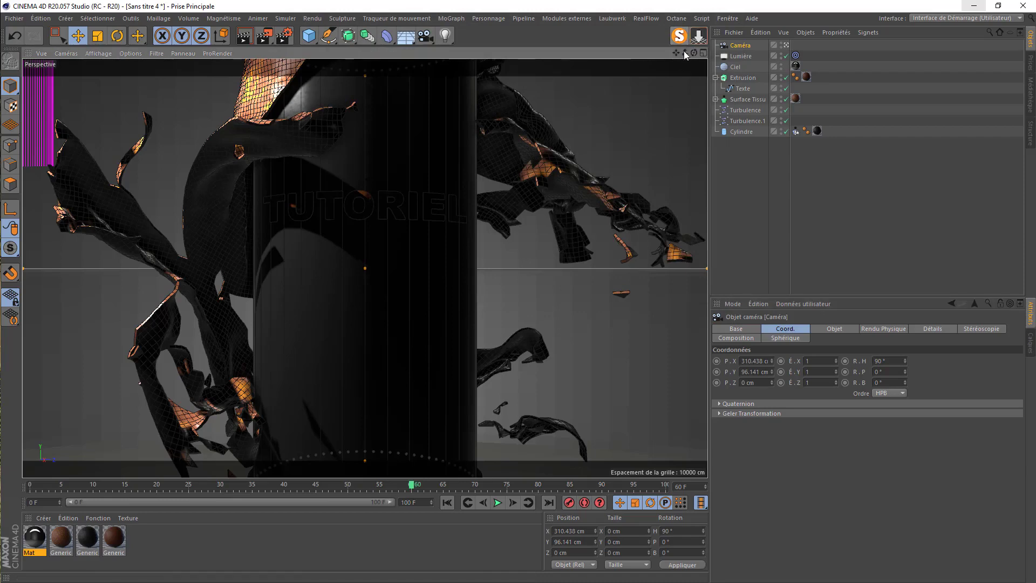
# Move the camera closer to the lettering, to about X 226 cm
pyautogui.moveTo(685, 53); pyautogui.dragTo(731, 53)
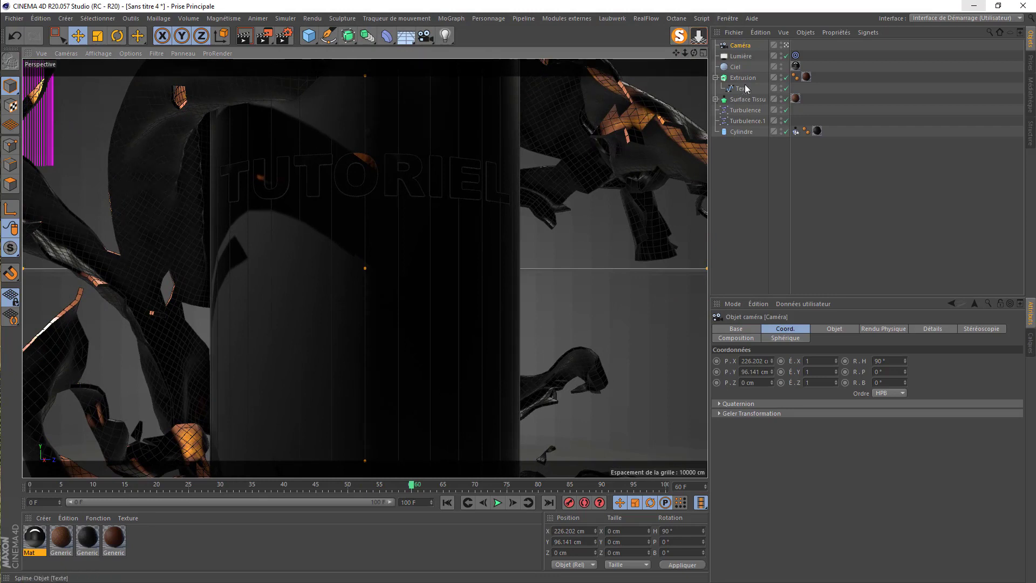
# Try the cloth surface with 2 subdivisions and set the value back to 1
pyautogui.click(743, 101)
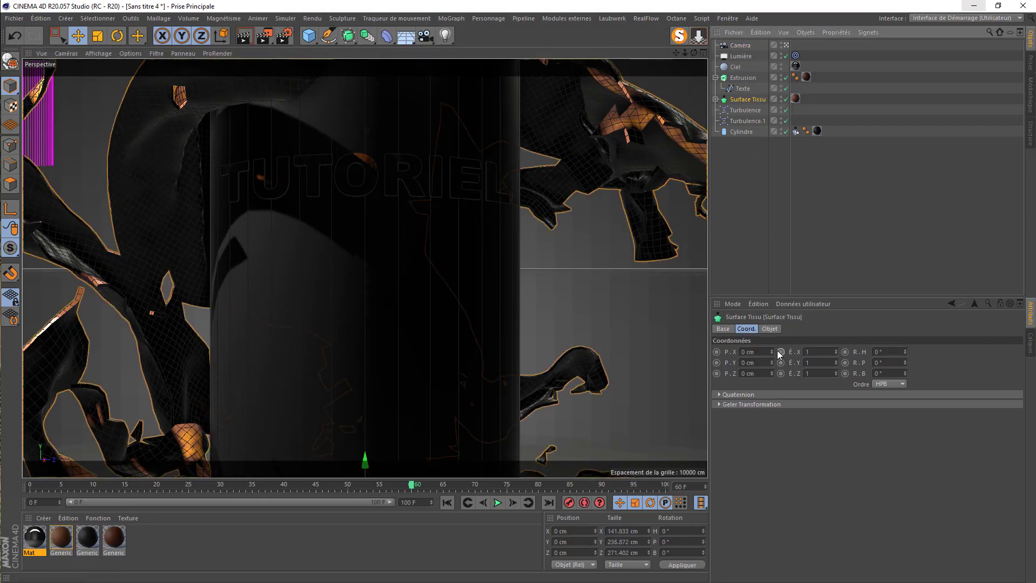
pyautogui.moveTo(775, 351); pyautogui.dragTo(731, 369)
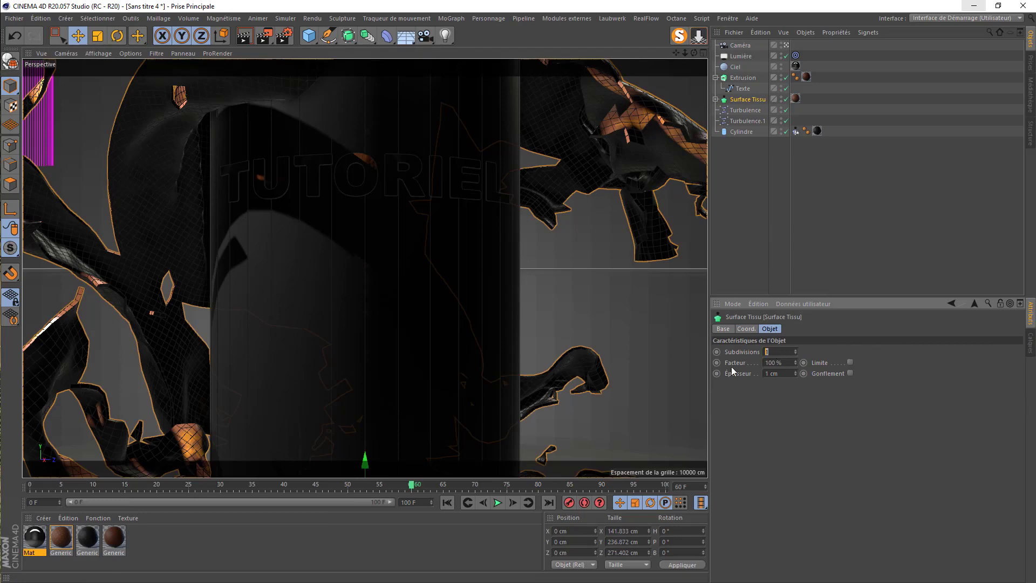
pyautogui.write('2')
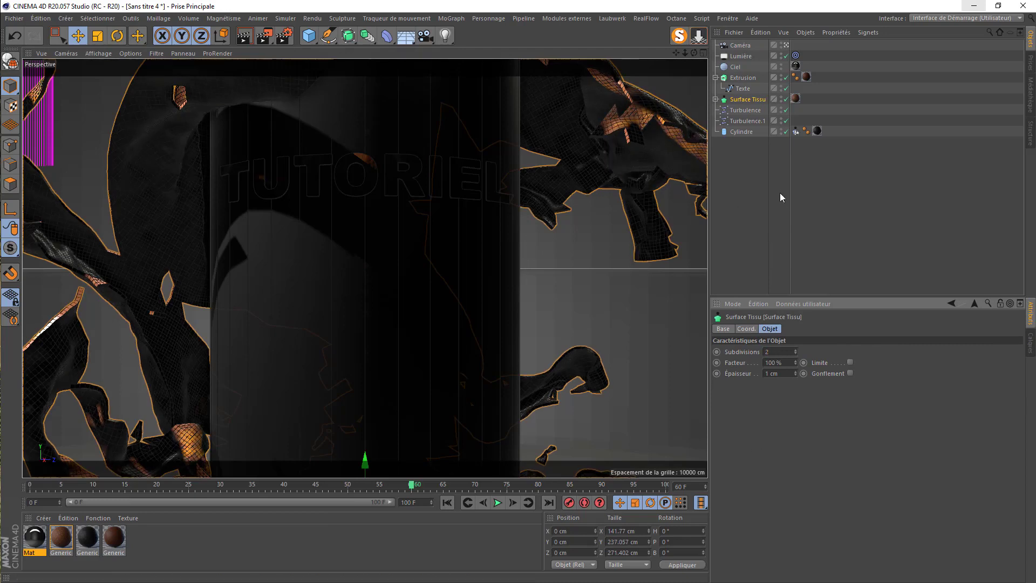
pyautogui.doubleClick(777, 354)
pyautogui.write('1')
pyautogui.click(795, 474)
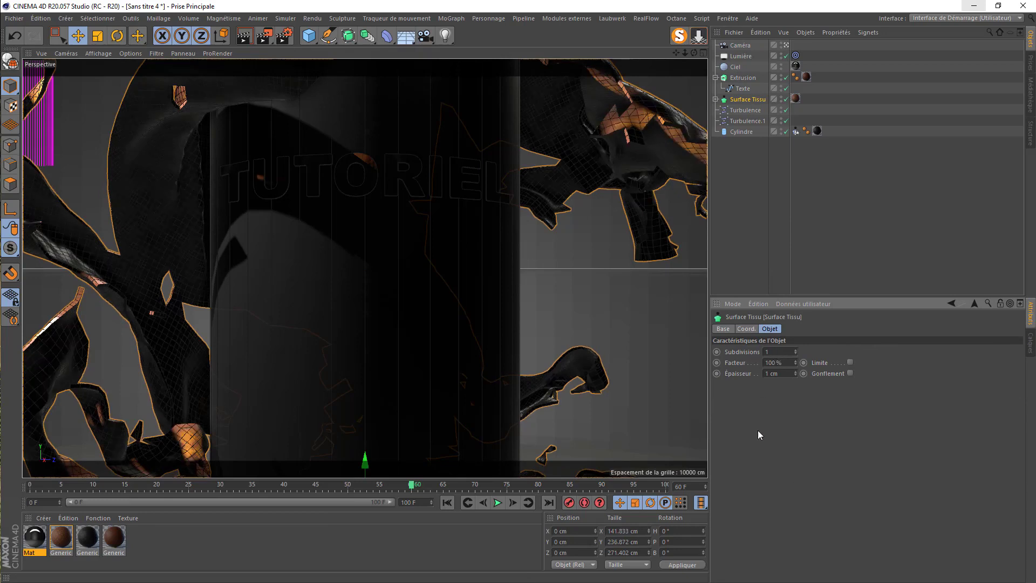
# Add a subdivision surface and make the cloth surface its child
pyautogui.click(347, 37)
pyautogui.moveTo(737, 62); pyautogui.dragTo(741, 100)
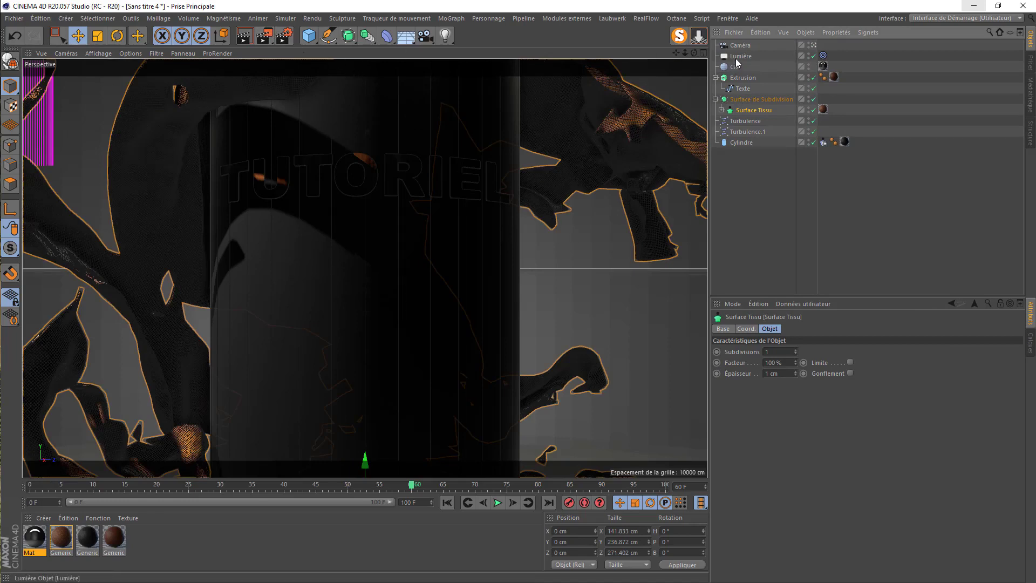
# Tint the light a warm orange with hue 32° and saturation 16%, and render the scene in the picture viewer
pyautogui.click(739, 56)
pyautogui.click(850, 388)
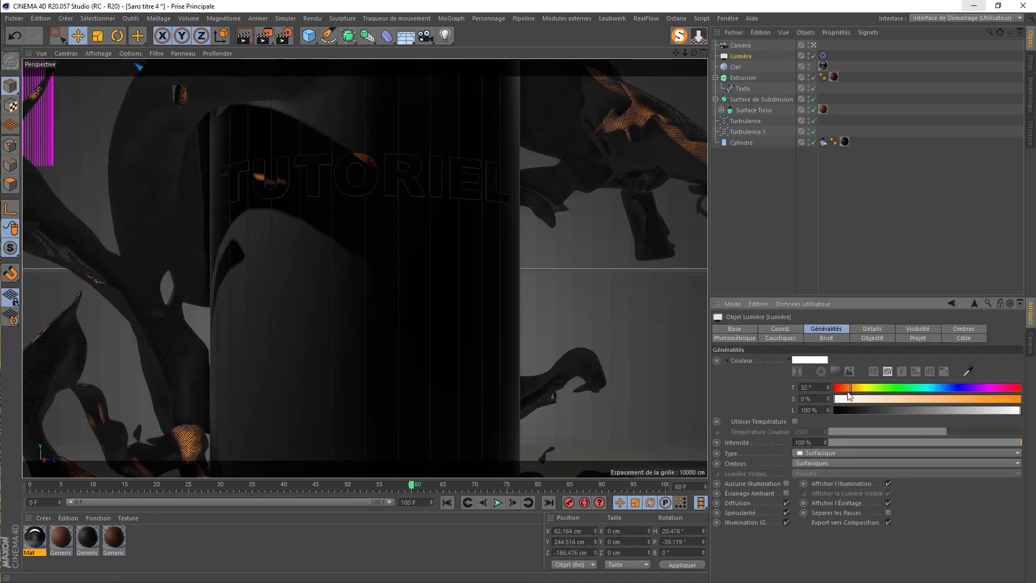
pyautogui.click(863, 399)
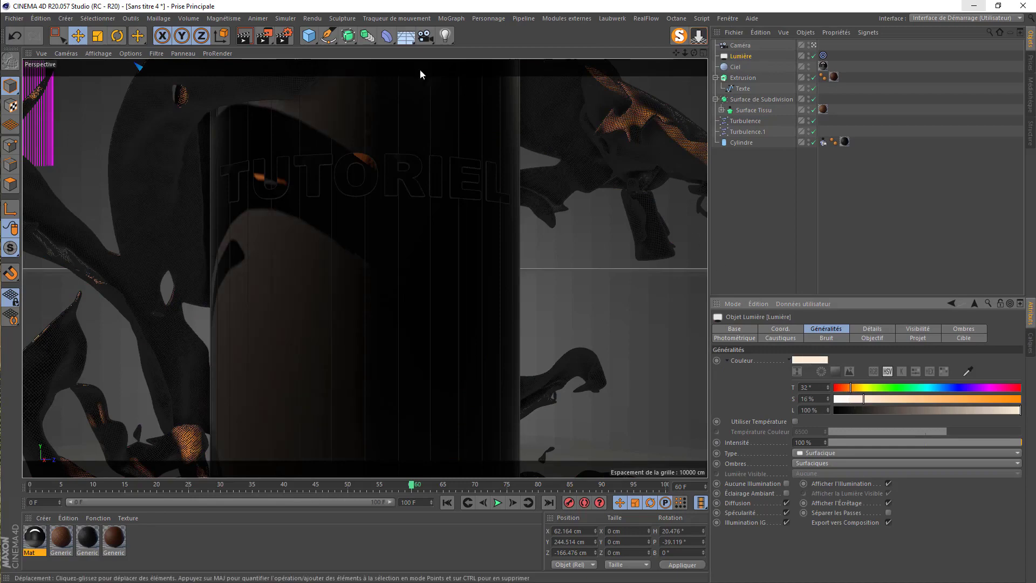
pyautogui.click(263, 37)
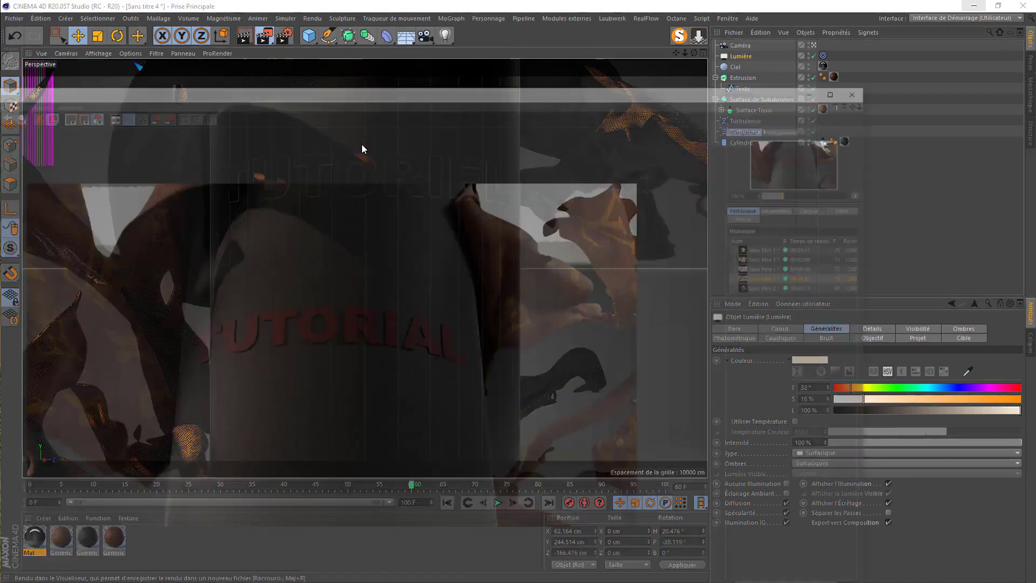